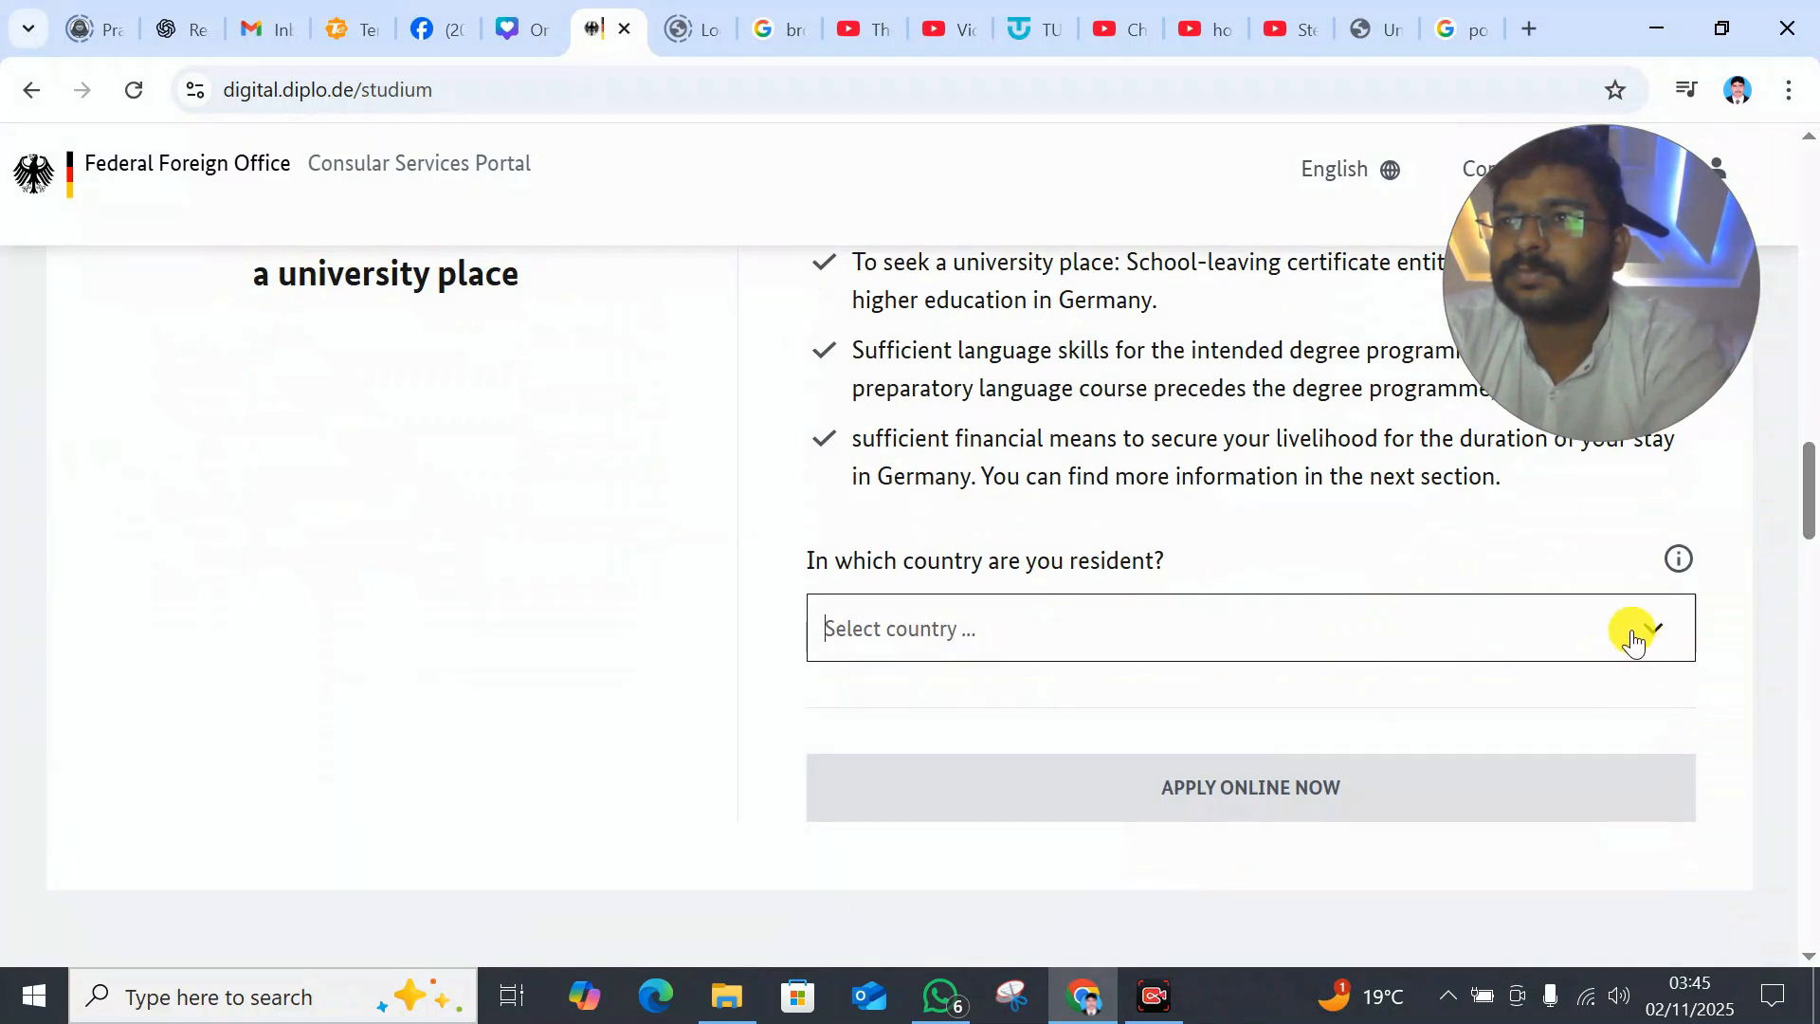
- Choose United Kingdom as country of residence and London as the responsible German mission
{"action": "left_click", "coordinate": [1650, 640]}
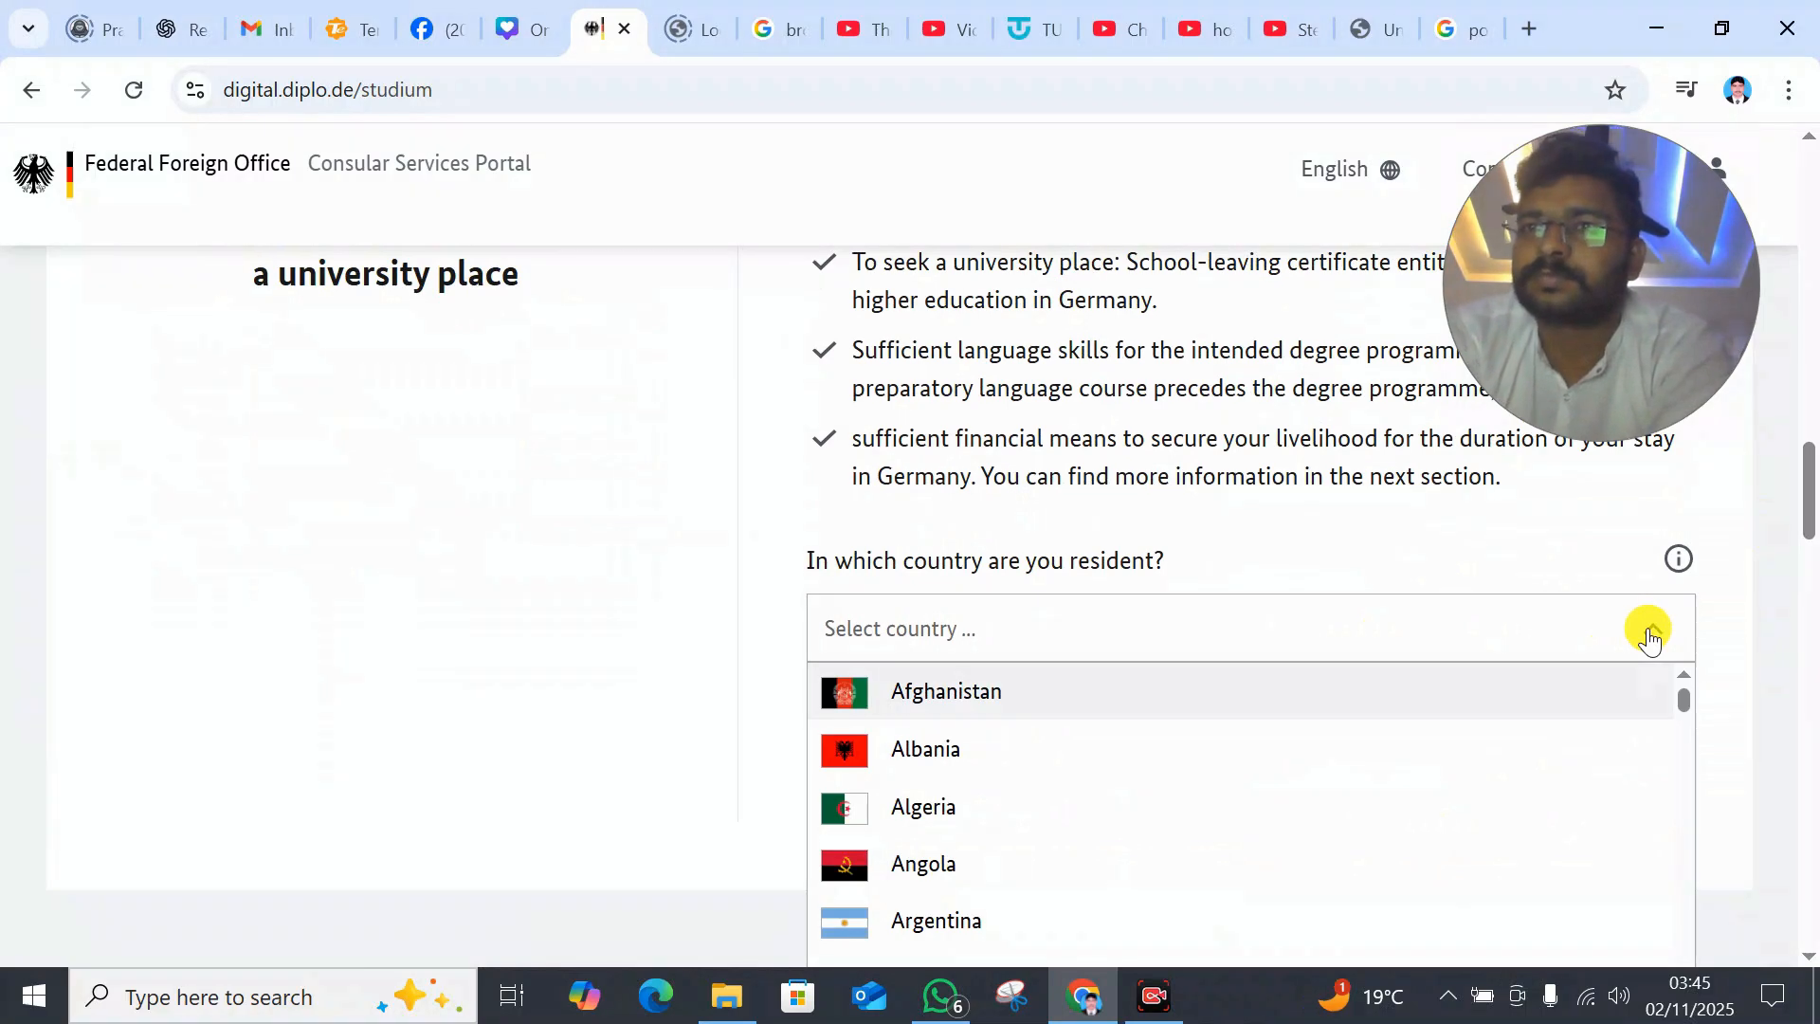
{"action": "left_click", "coordinate": [1322, 628]}
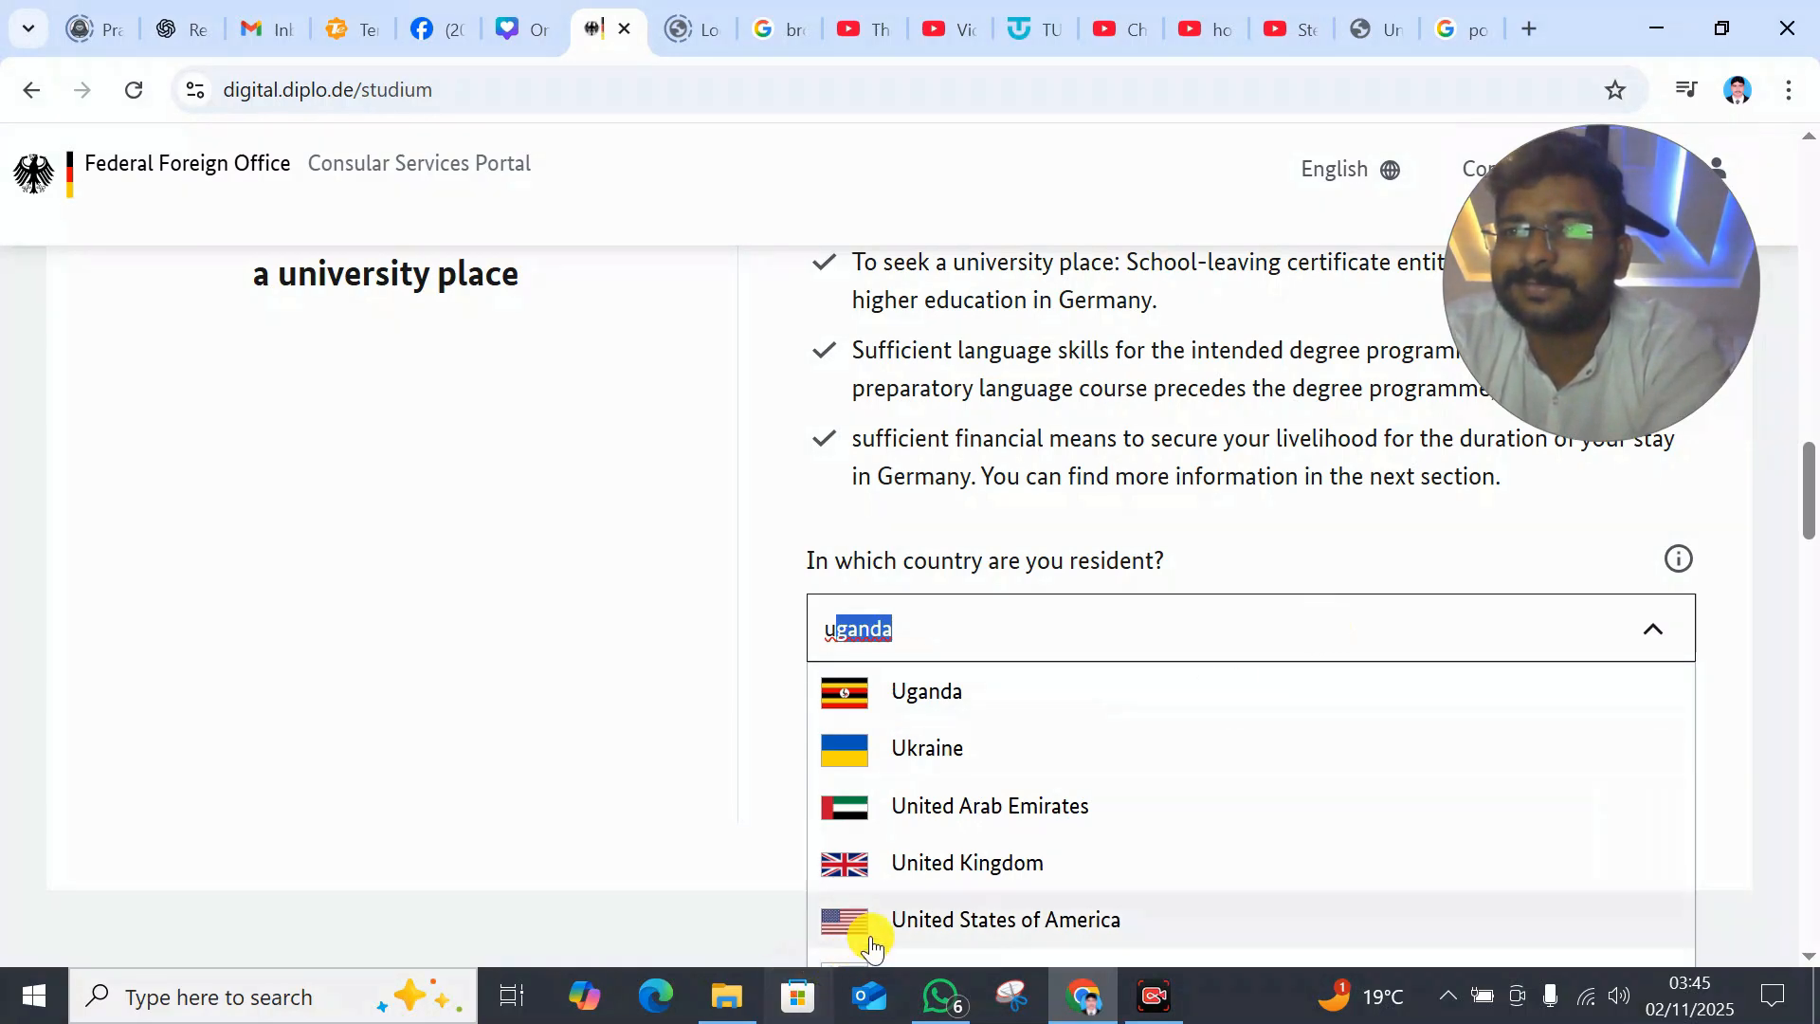
{"action": "left_click", "coordinate": [951, 862]}
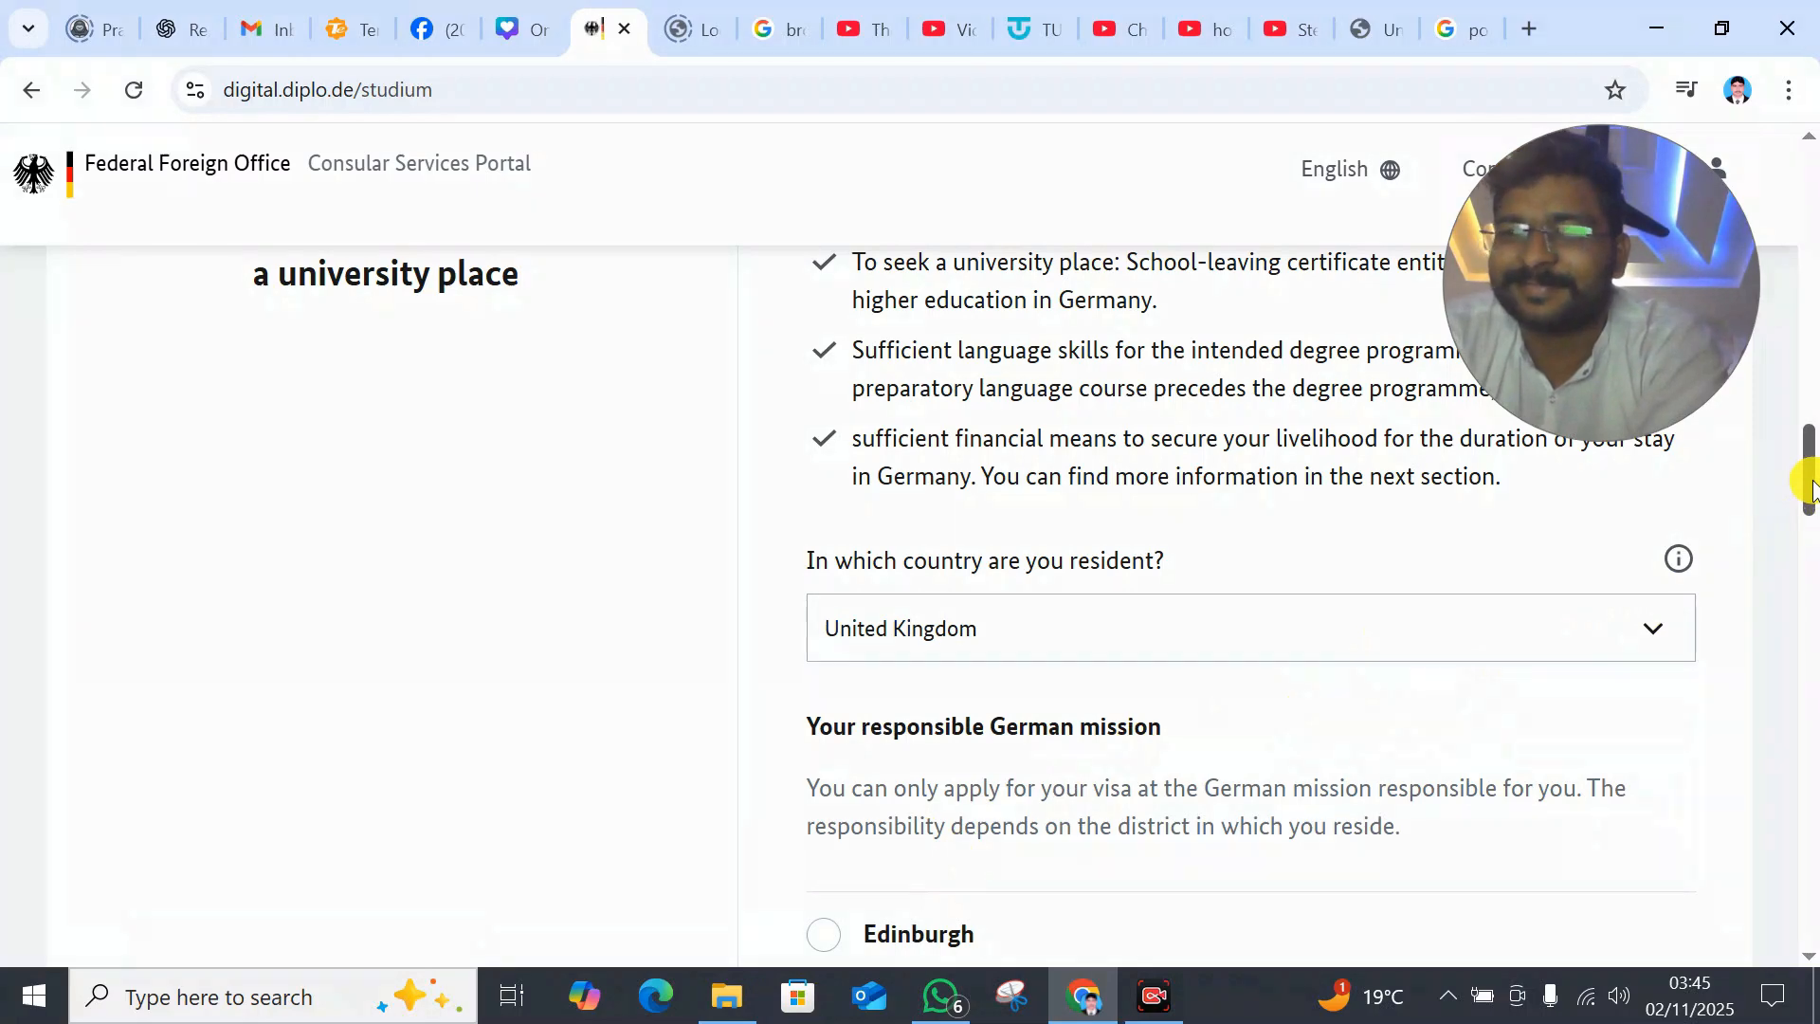
{"action": "left_click_drag", "start_coordinate": [1811, 488], "coordinate": [1811, 545]}
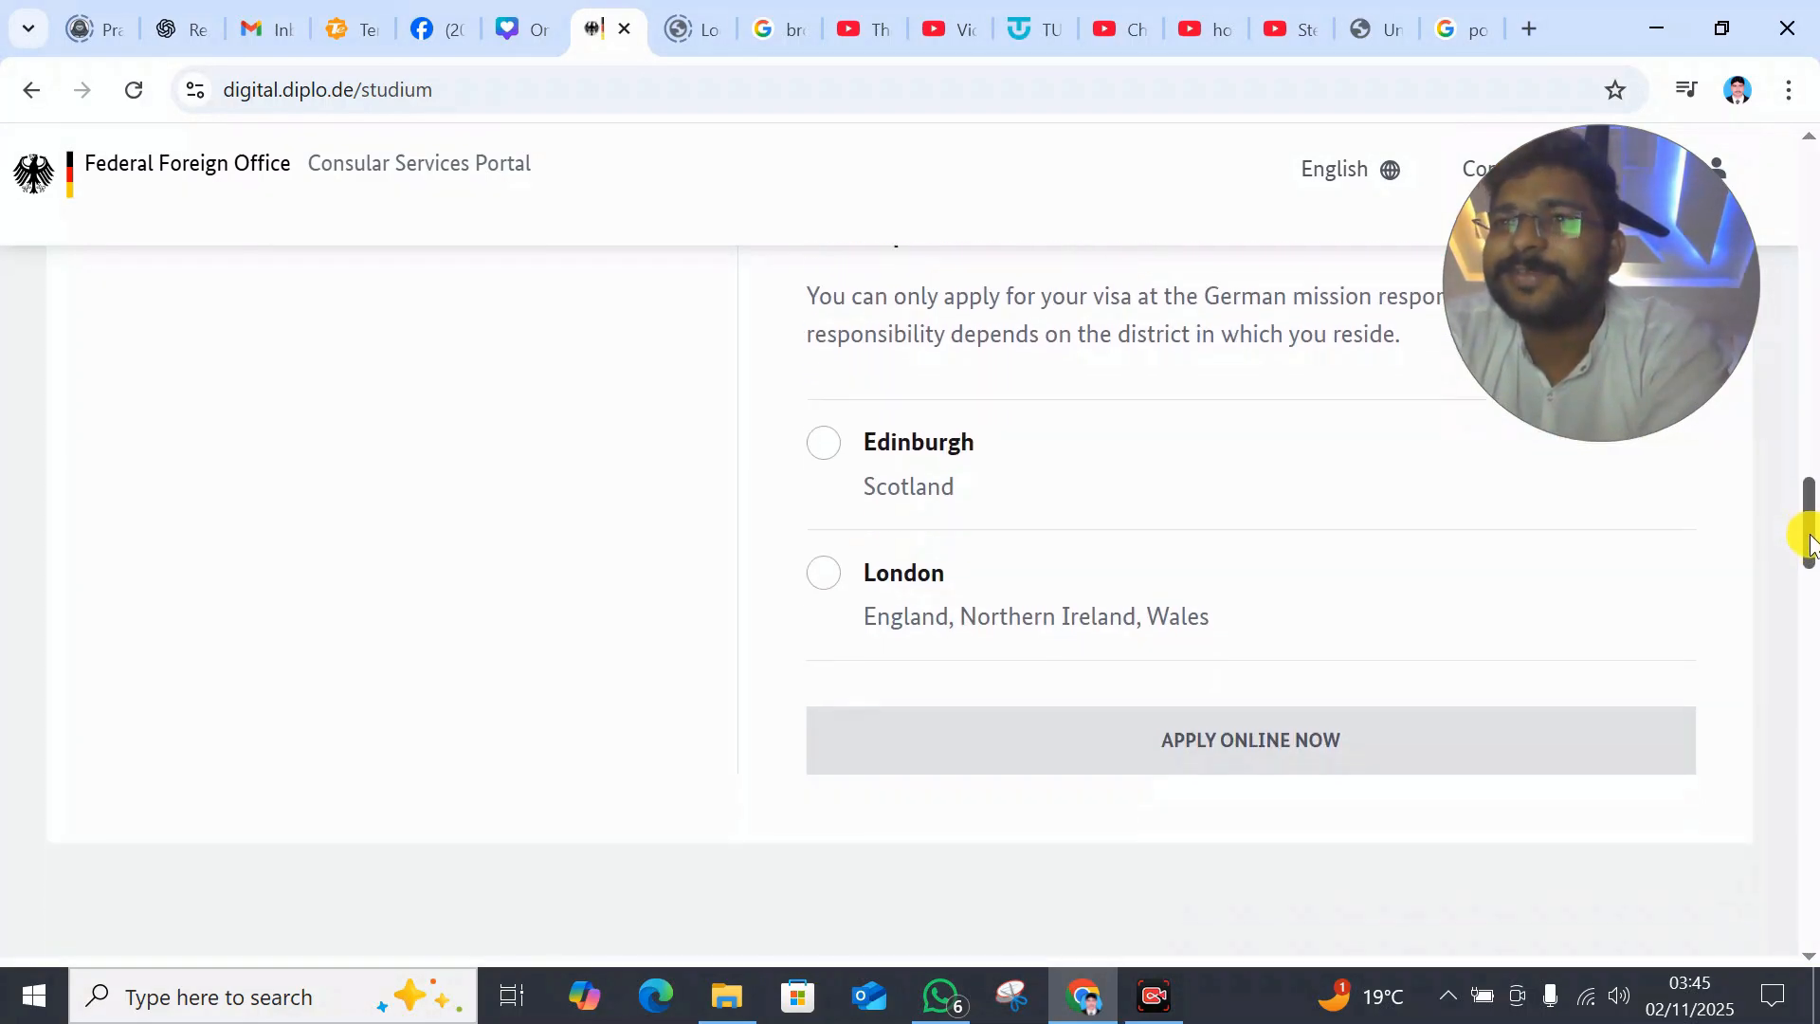
{"action": "left_click", "coordinate": [846, 588]}
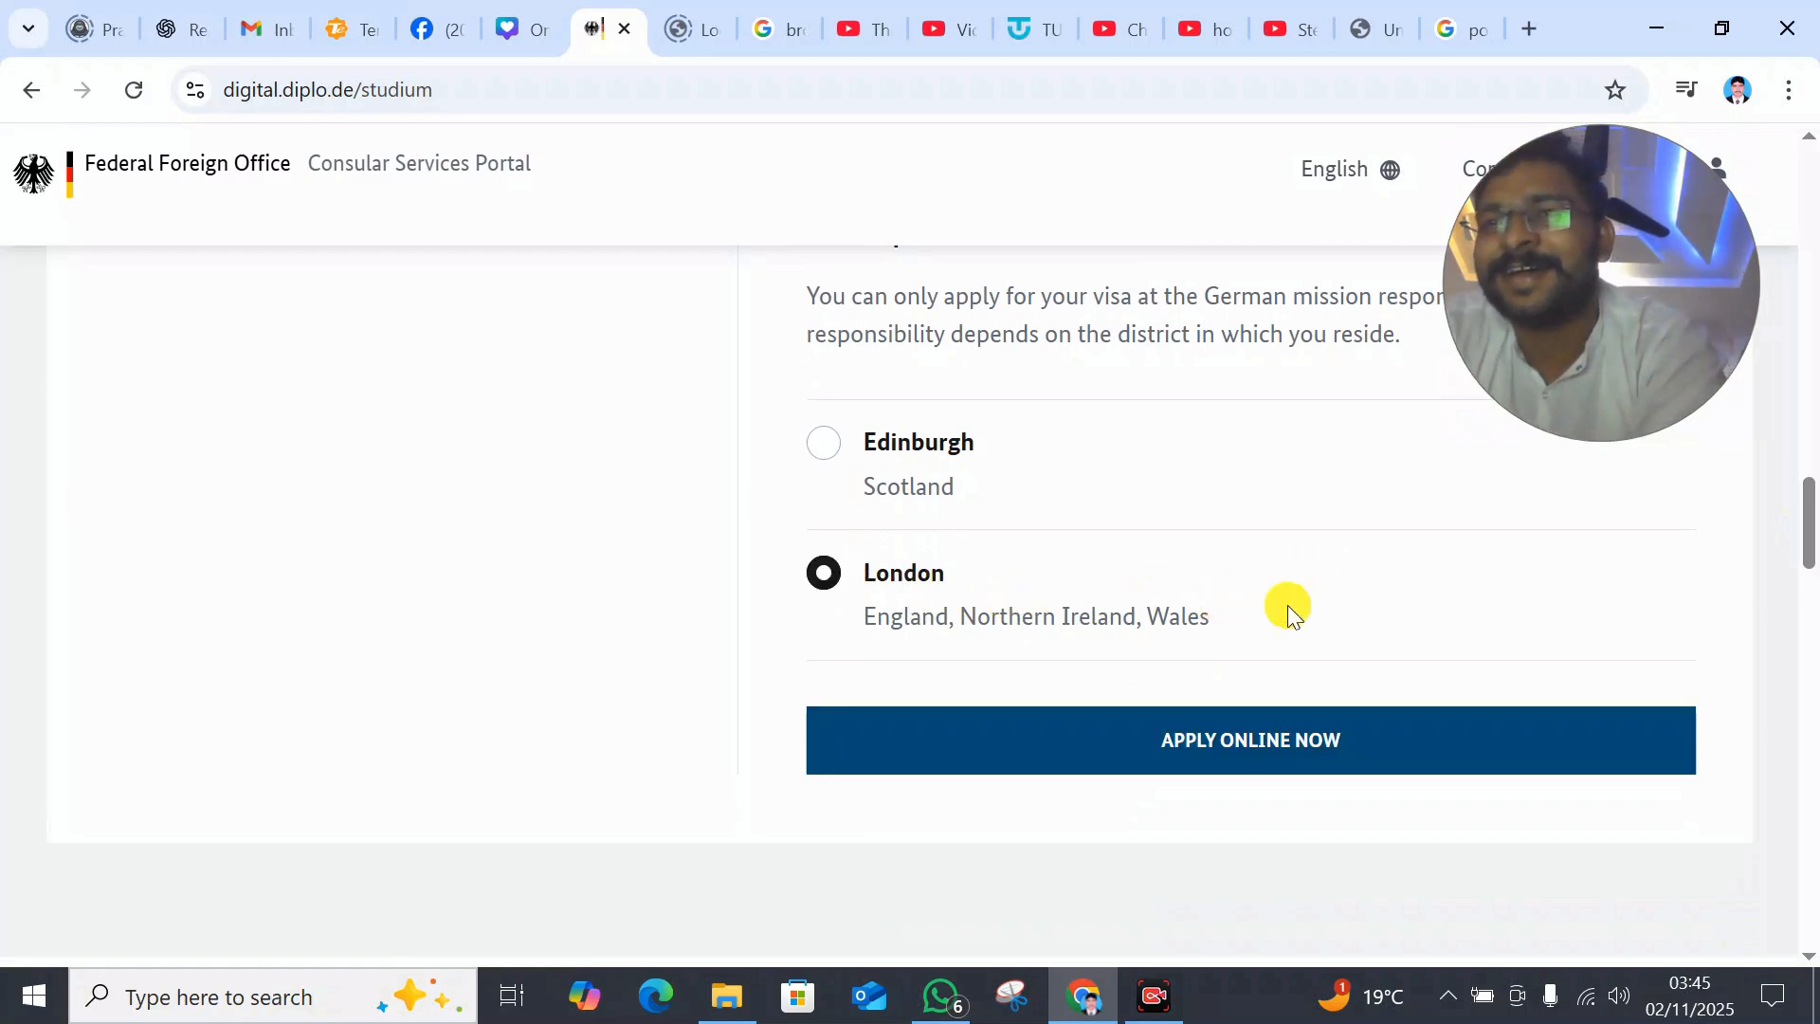
- Start the online visa application and confirm consent to personal data processing
{"action": "left_click", "coordinate": [1313, 744]}
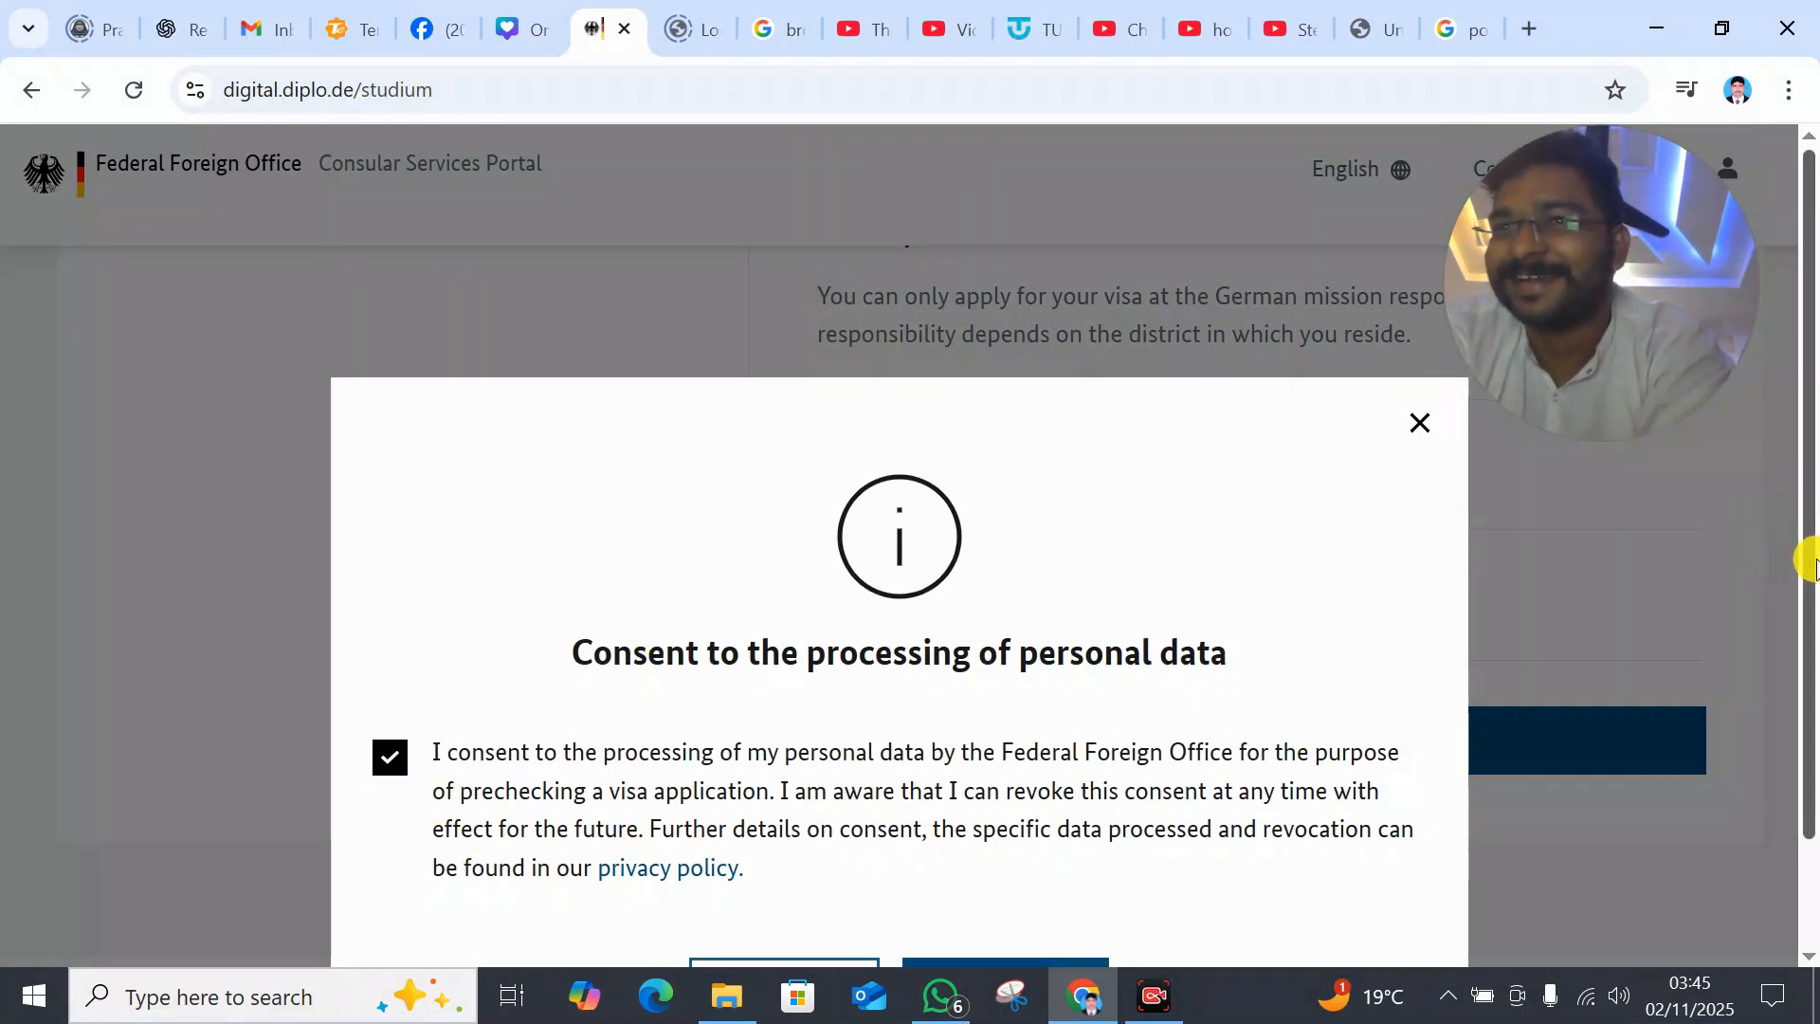
{"action": "left_click_drag", "start_coordinate": [1812, 566], "coordinate": [1806, 701]}
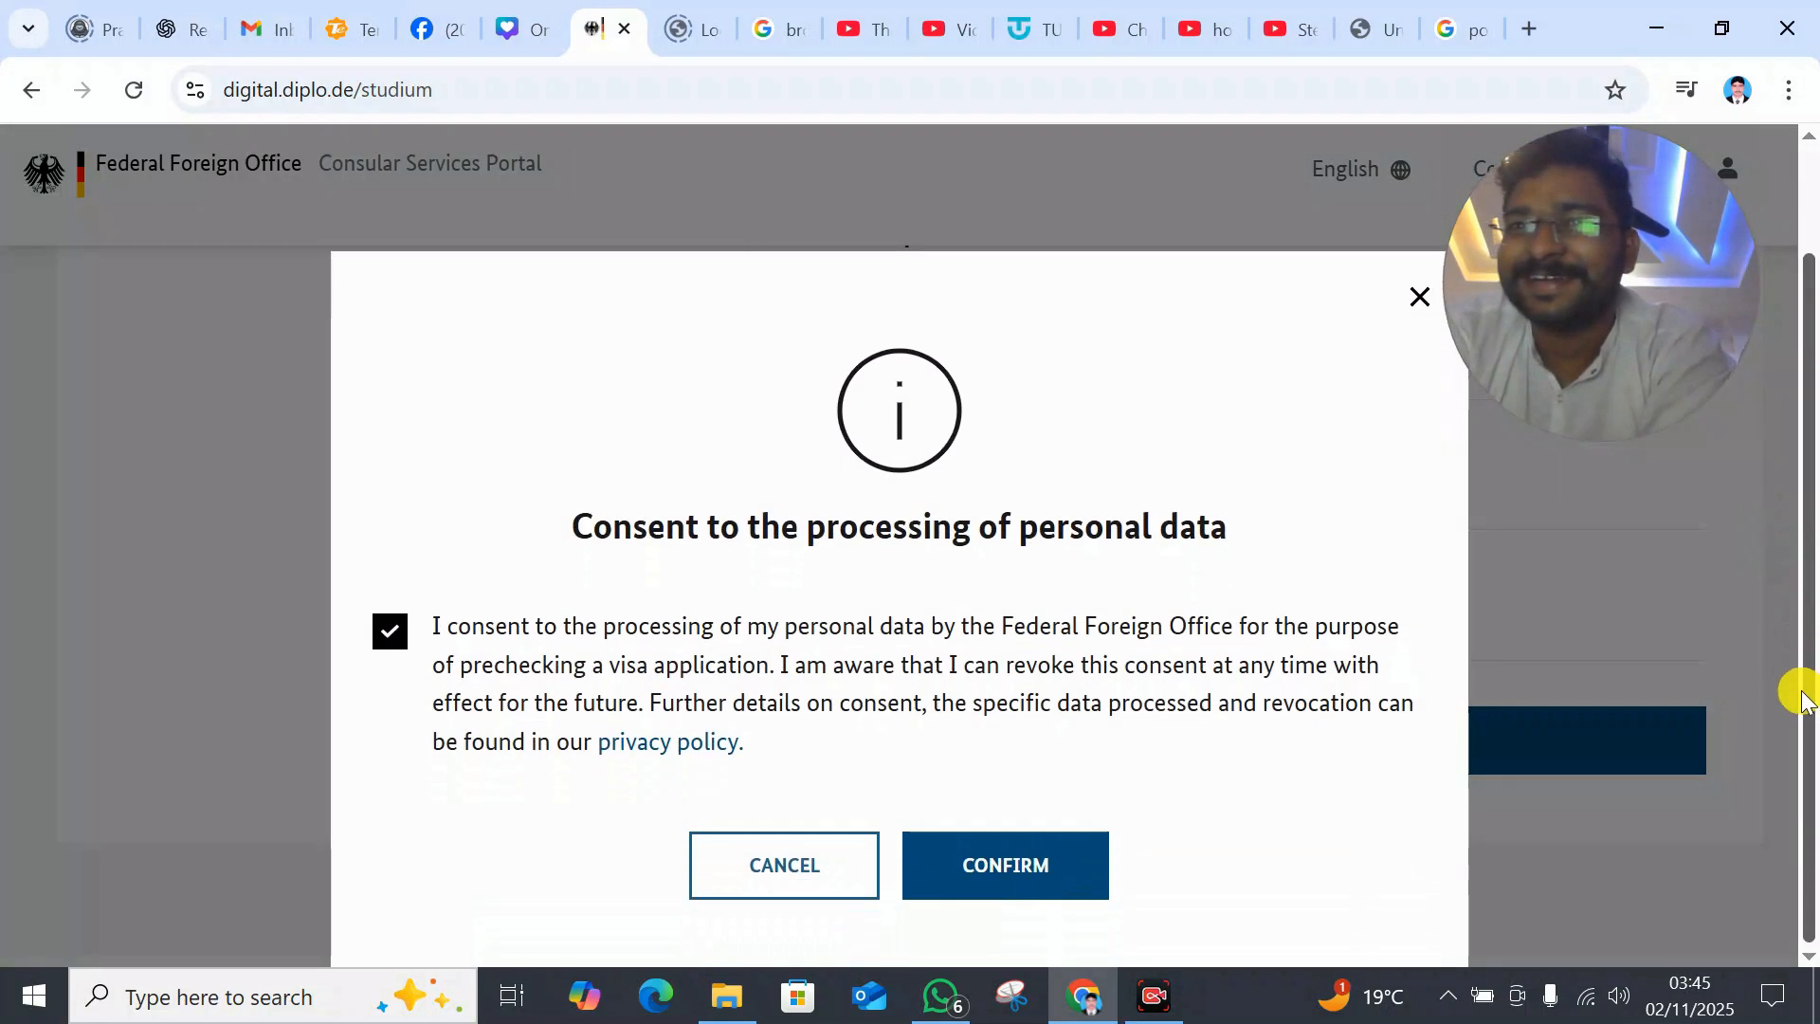
{"action": "left_click", "coordinate": [988, 883]}
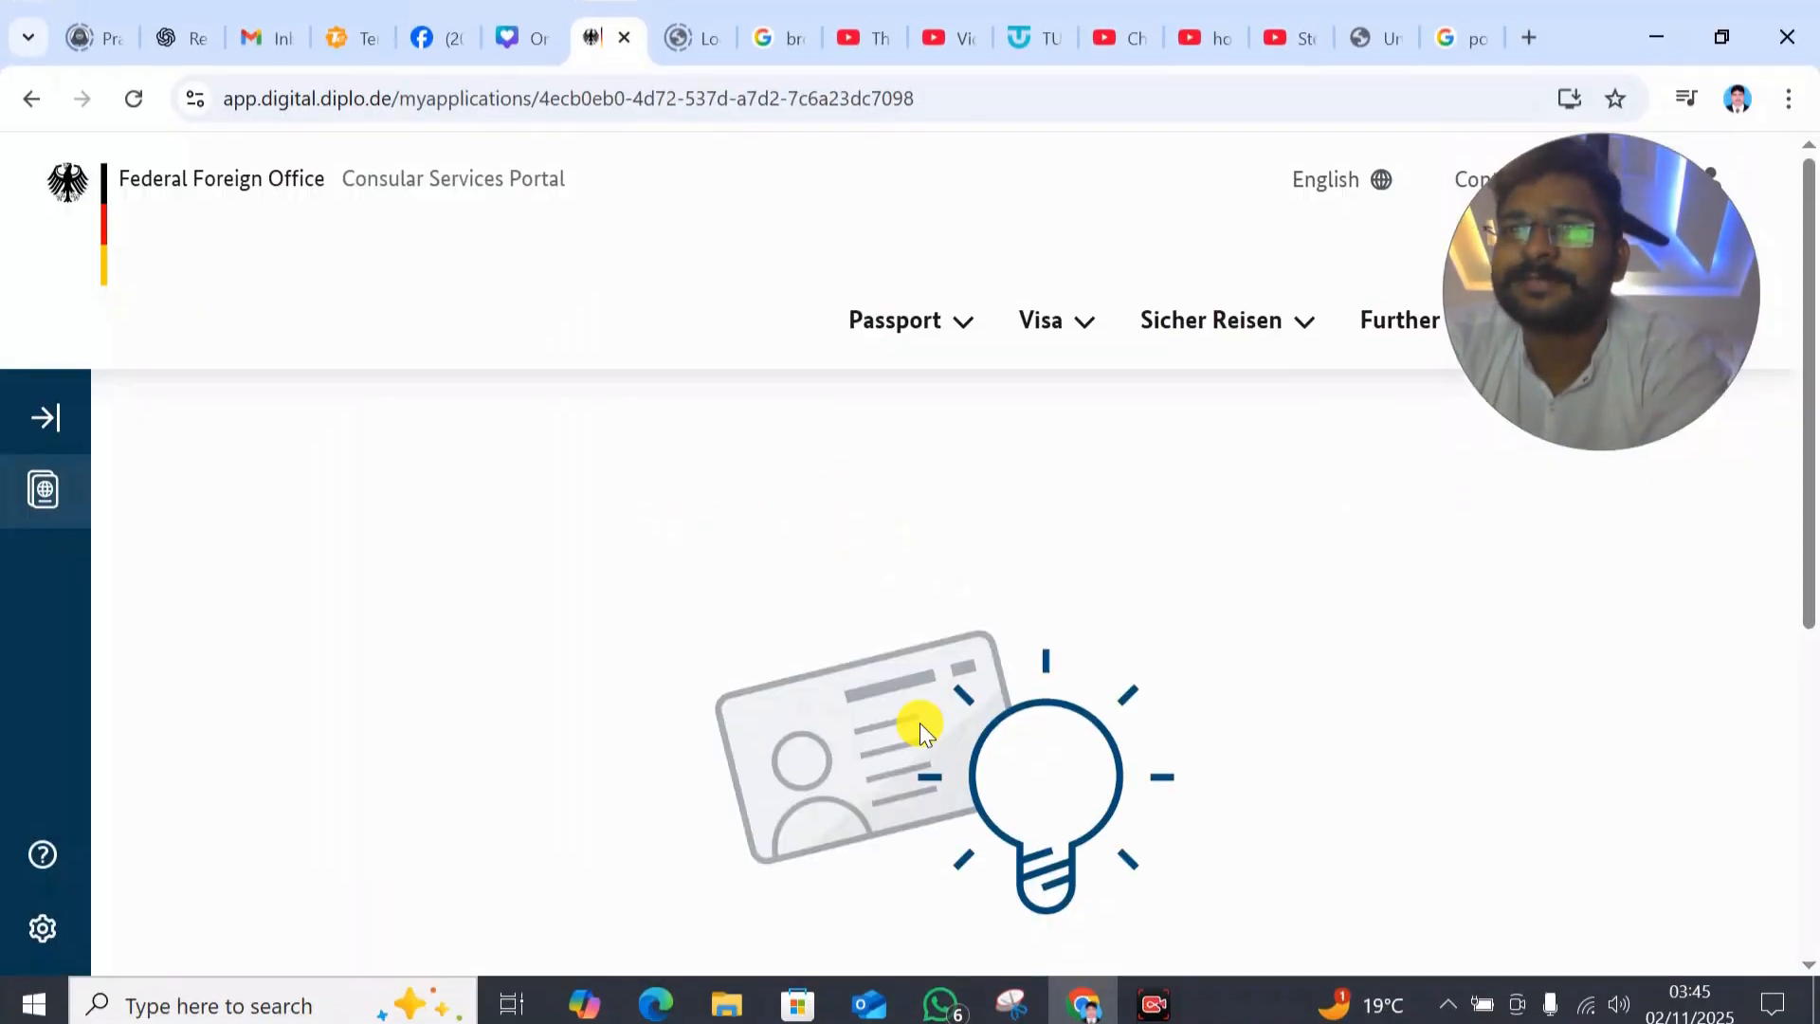
- In the entry form questionnaire, answer Yes to the admission question and save
{"action": "left_click", "coordinate": [944, 815]}
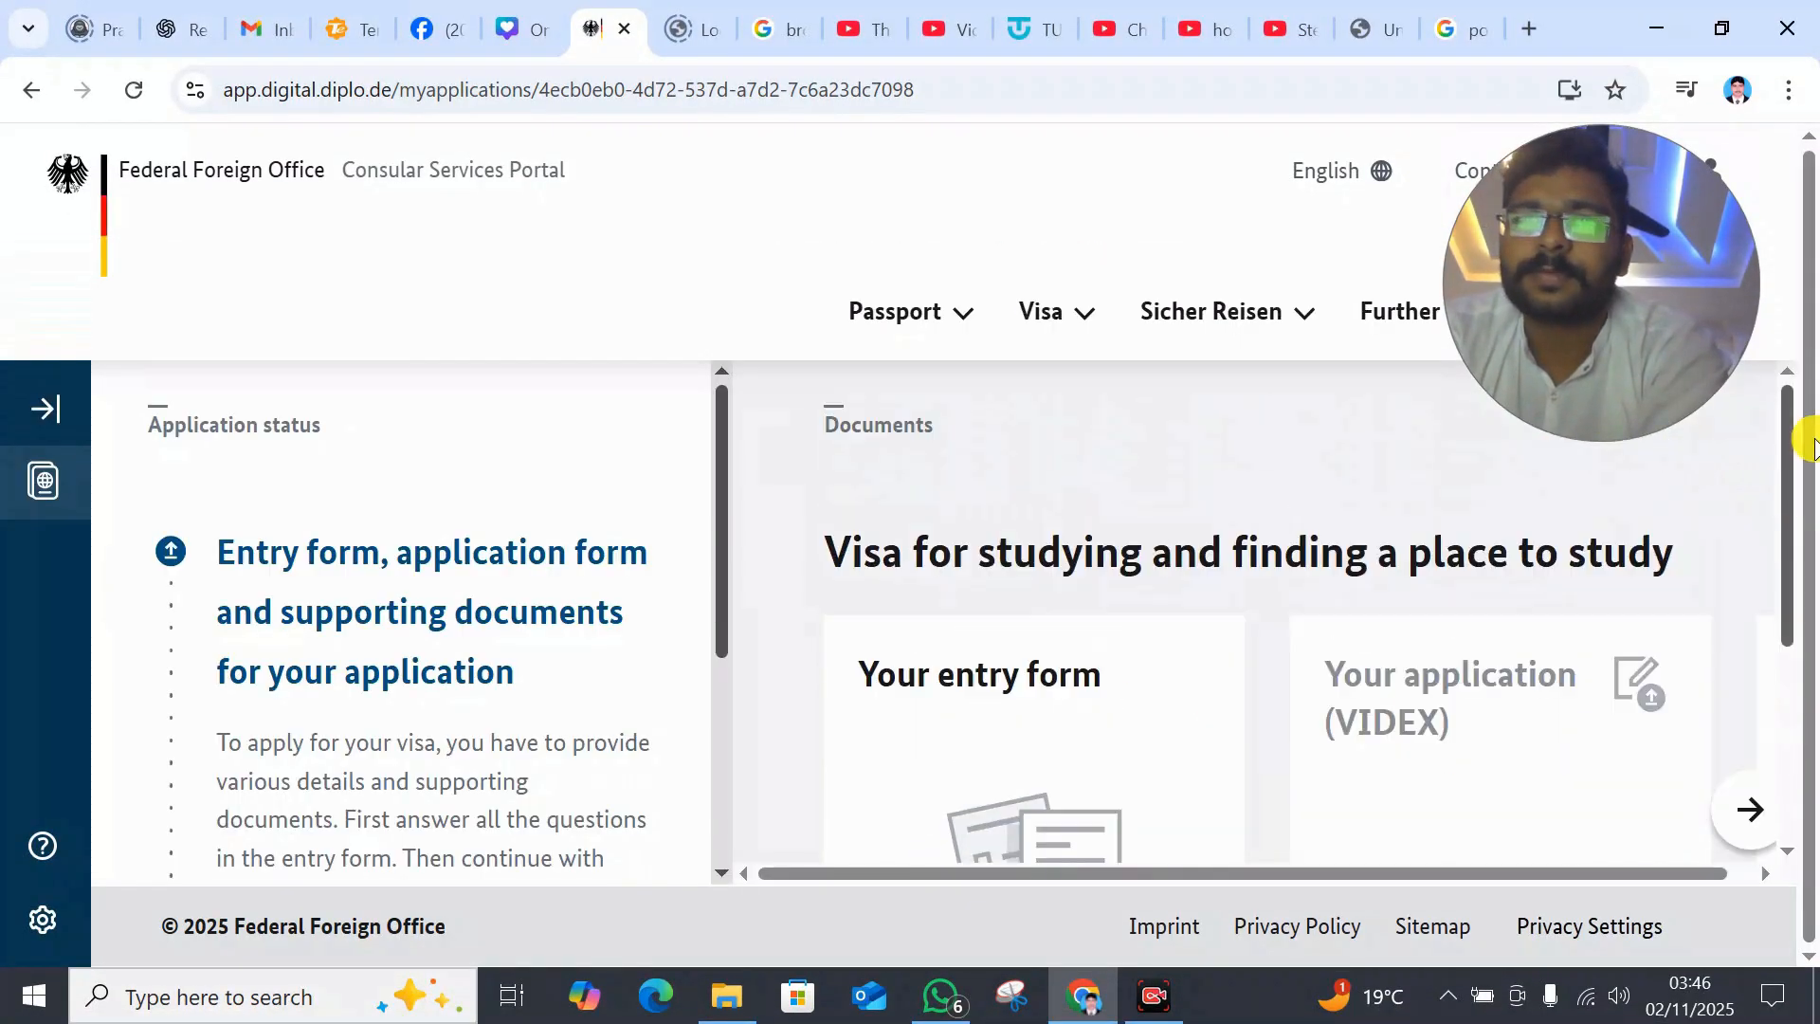
{"action": "left_click_drag", "start_coordinate": [724, 548], "coordinate": [683, 553]}
{"action": "left_click_drag", "start_coordinate": [1788, 560], "coordinate": [1800, 837]}
{"action": "left_click_drag", "start_coordinate": [797, 872], "coordinate": [1603, 867]}
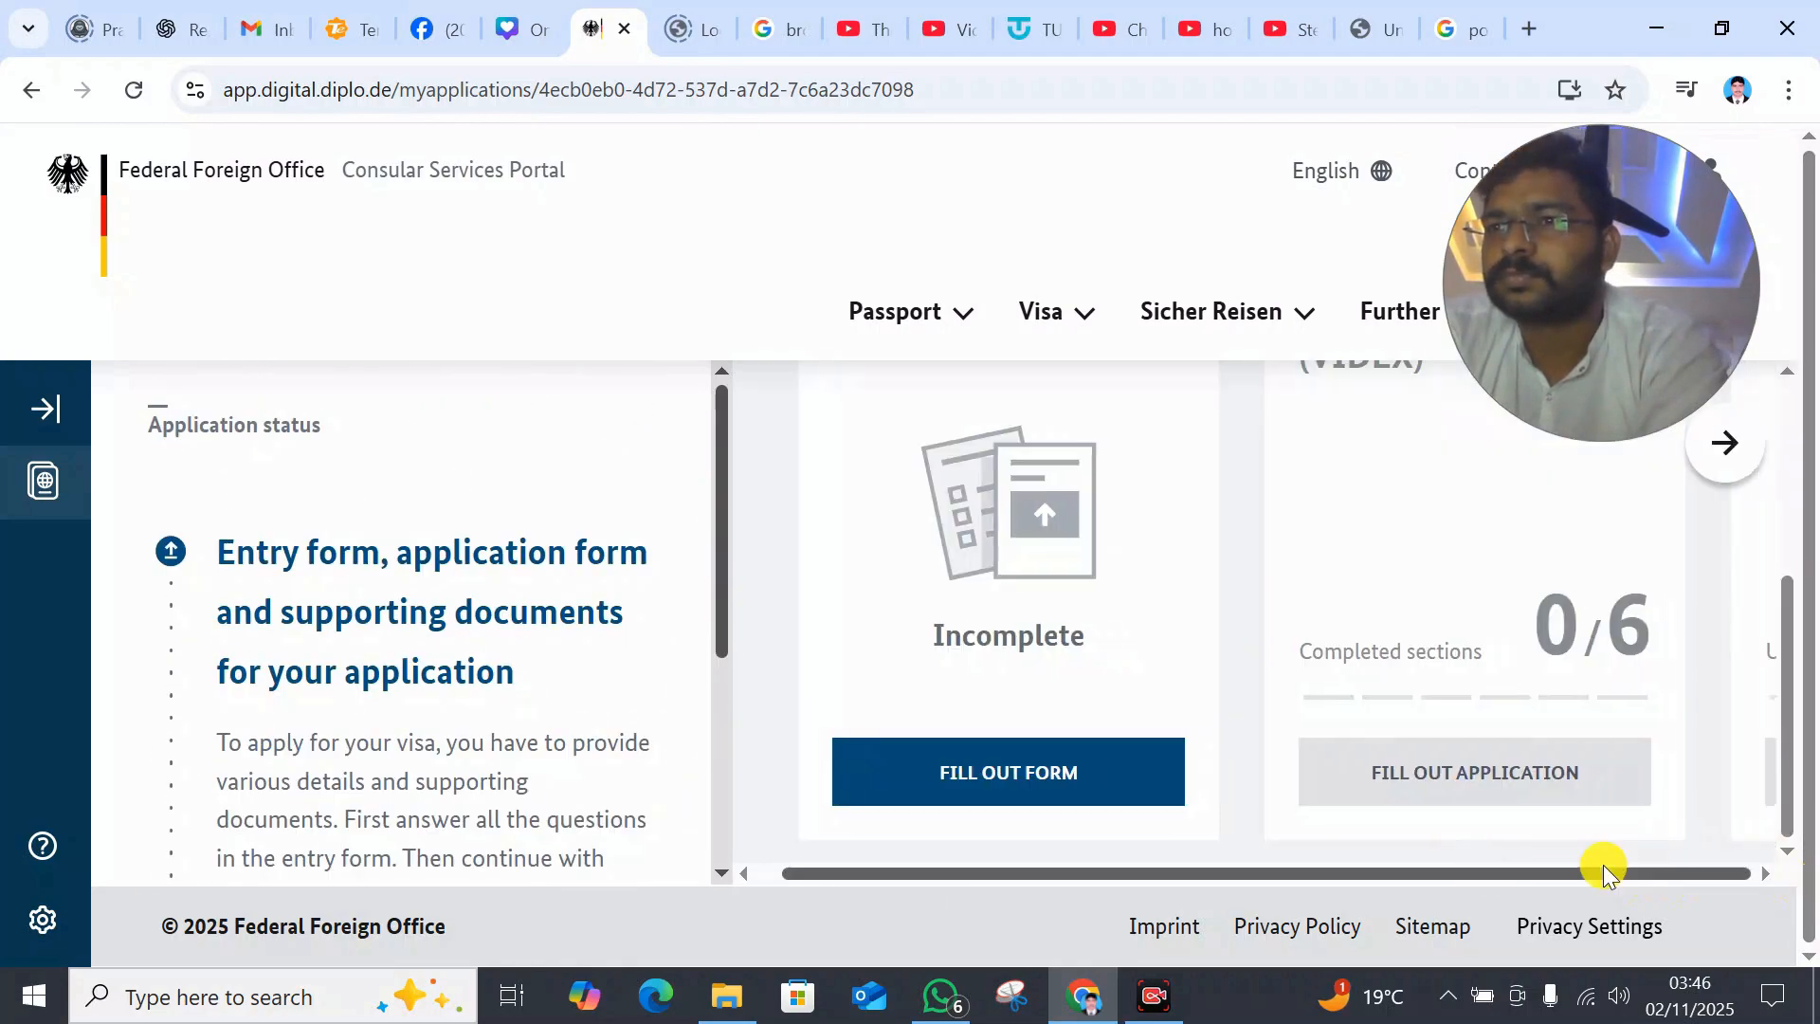
{"action": "left_click", "coordinate": [1008, 771]}
{"action": "left_click_drag", "start_coordinate": [1803, 356], "coordinate": [1803, 804]}
{"action": "left_click", "coordinate": [289, 491]}
{"action": "left_click", "coordinate": [1618, 894]}
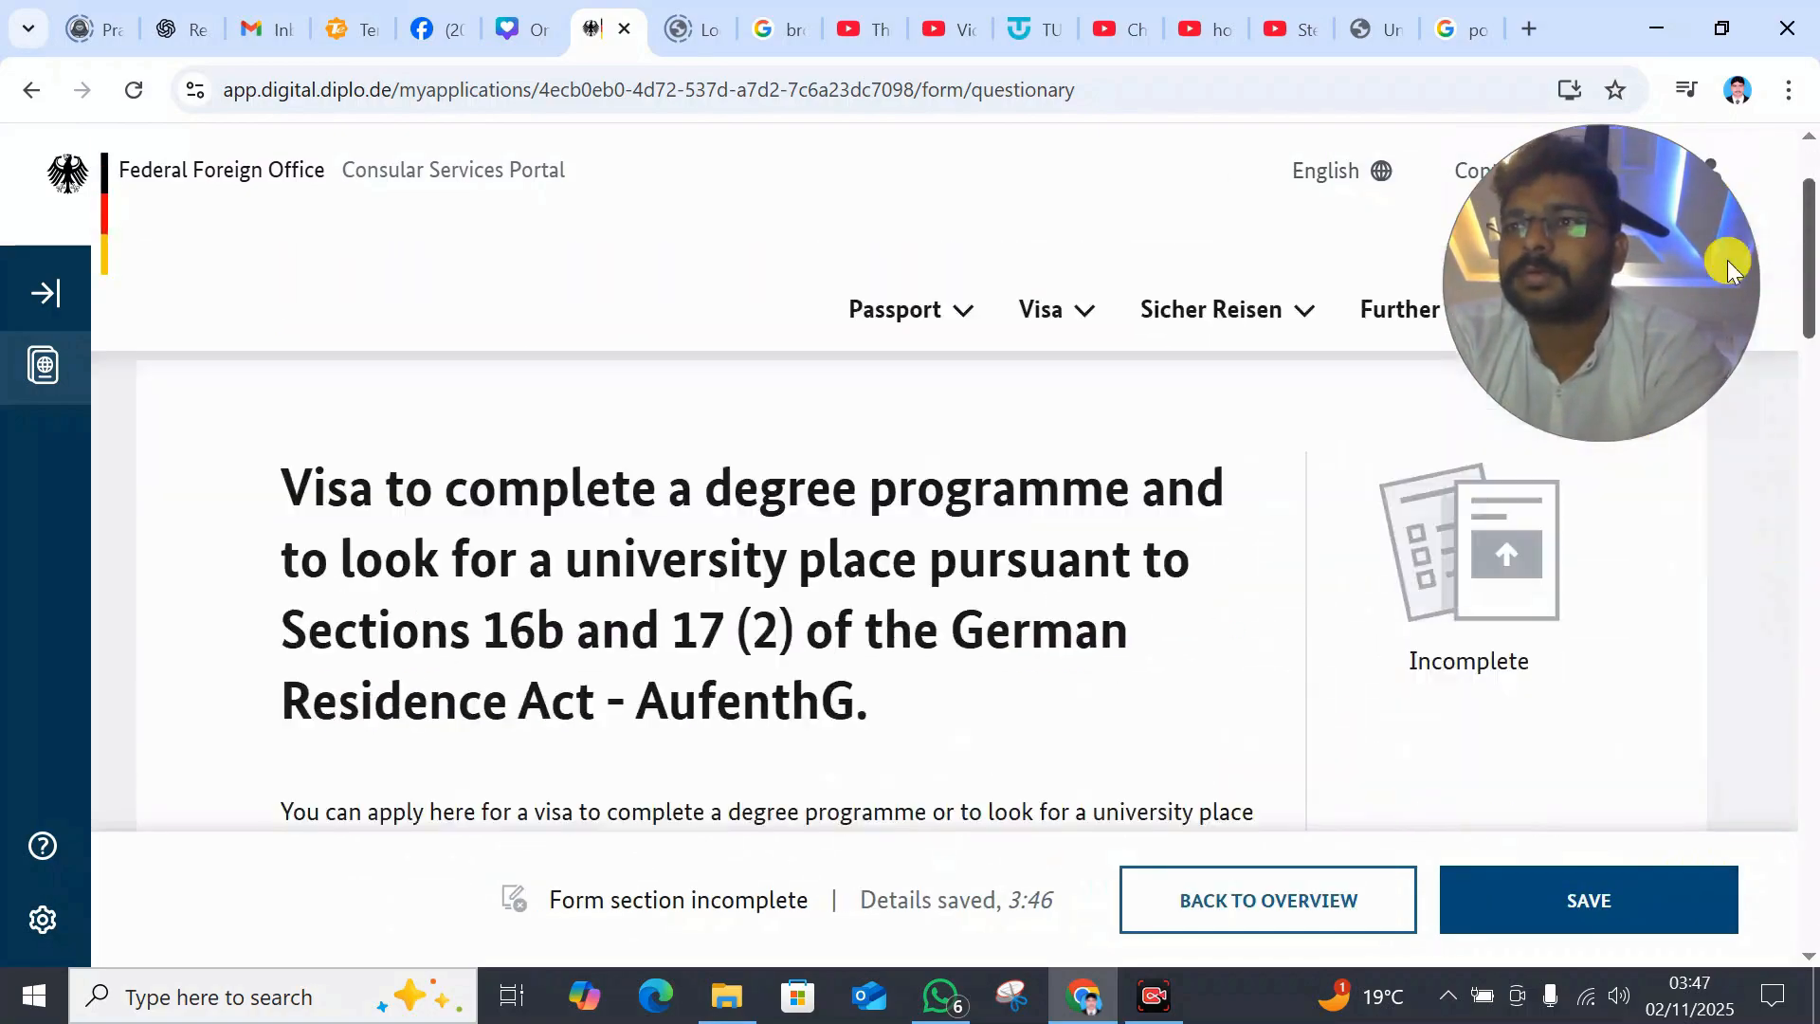
- Return to the overview, acknowledge the unanswered-questions warning, then answer Yes to the German degree question and save
{"action": "left_click_drag", "start_coordinate": [1808, 263], "coordinate": [1808, 417]}
{"action": "left_click", "coordinate": [1198, 919]}
{"action": "left_click", "coordinate": [1113, 651]}
{"action": "left_click_drag", "start_coordinate": [1786, 531], "coordinate": [1800, 812]}
{"action": "left_click_drag", "start_coordinate": [722, 560], "coordinate": [742, 766]}
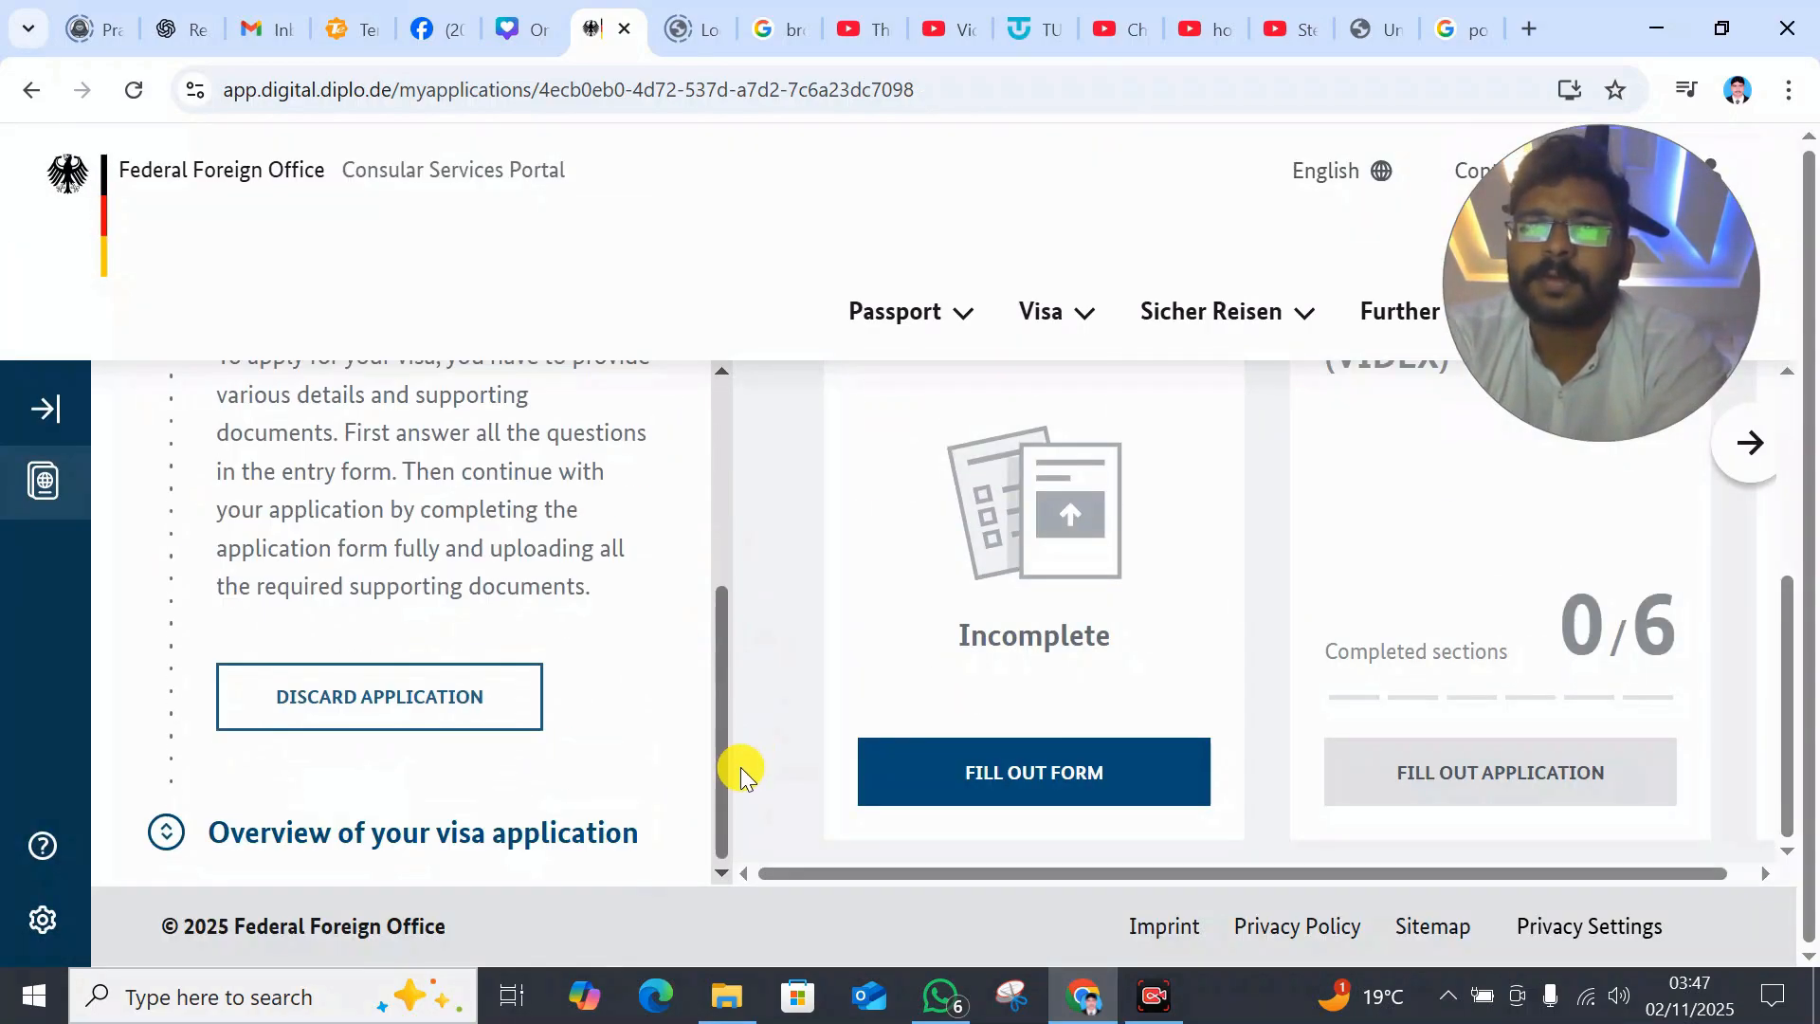
{"action": "left_click", "coordinate": [1032, 770]}
{"action": "left_click_drag", "start_coordinate": [1805, 303], "coordinate": [1747, 787]}
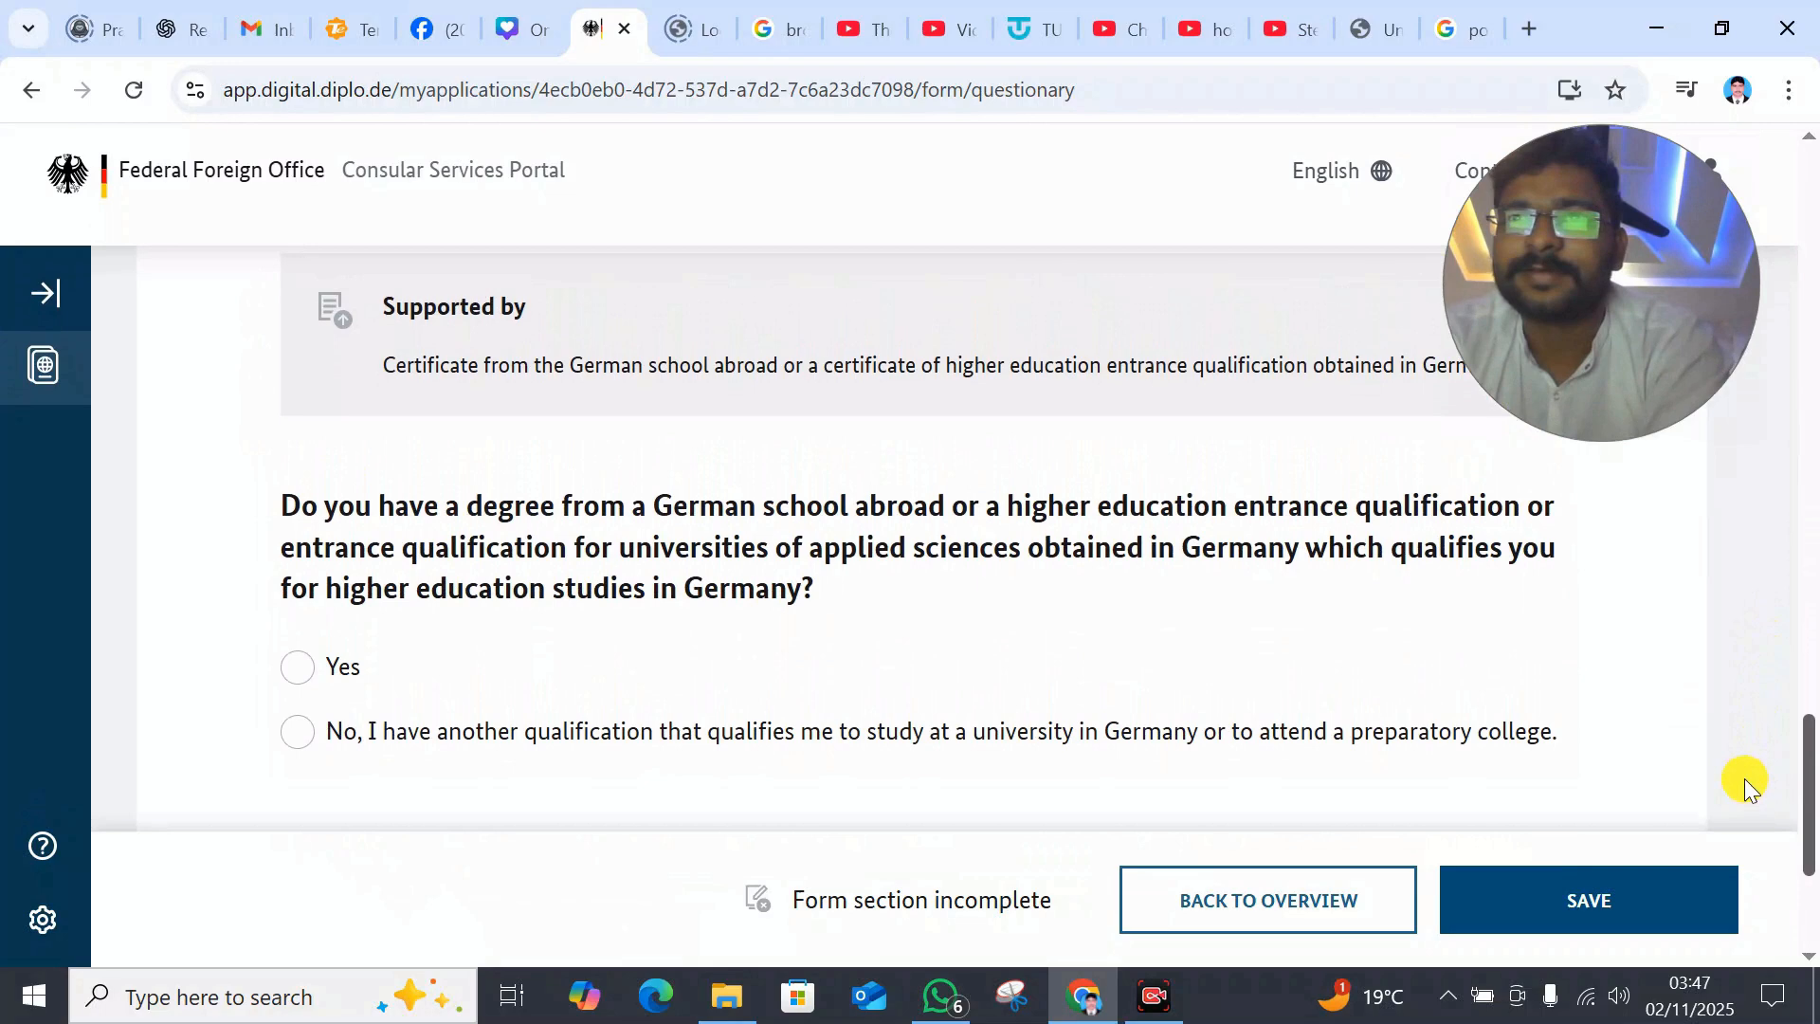
{"action": "left_click", "coordinate": [299, 661]}
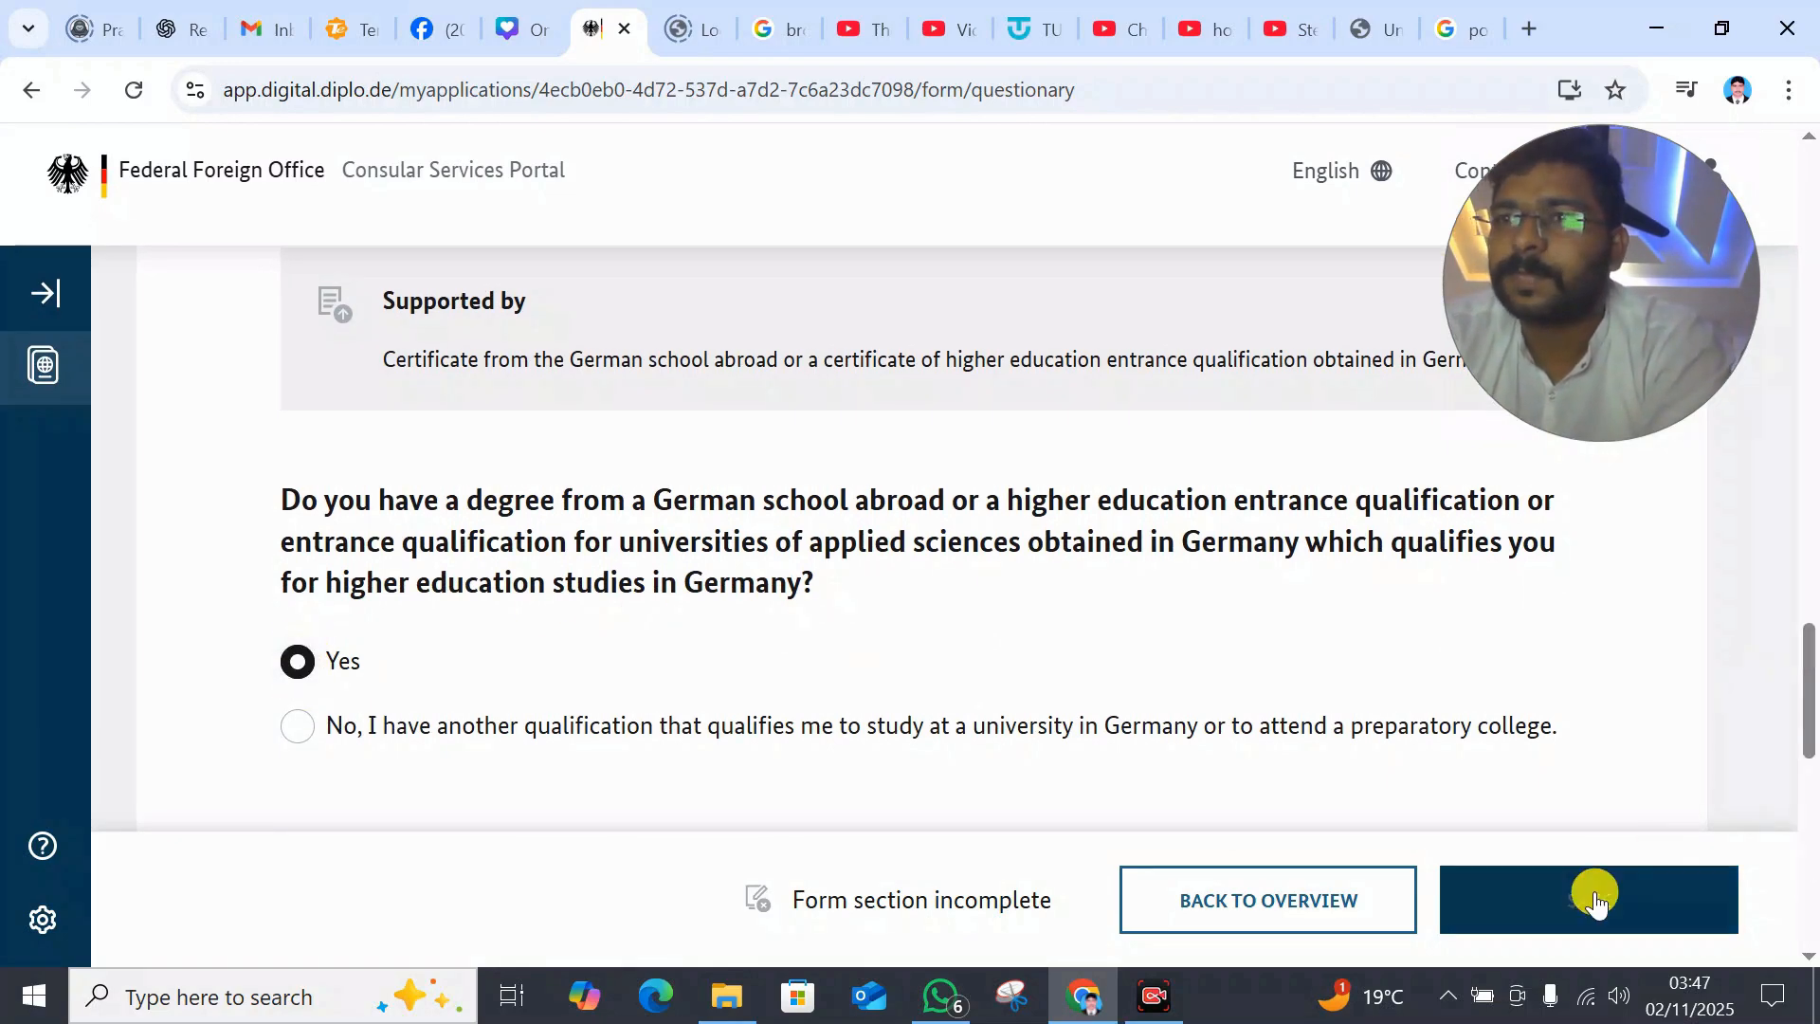
{"action": "left_click", "coordinate": [1593, 896]}
- Answer Yes to the follow-up and No to PhD, and show language skills through the admission letter
{"action": "left_click", "coordinate": [317, 554]}
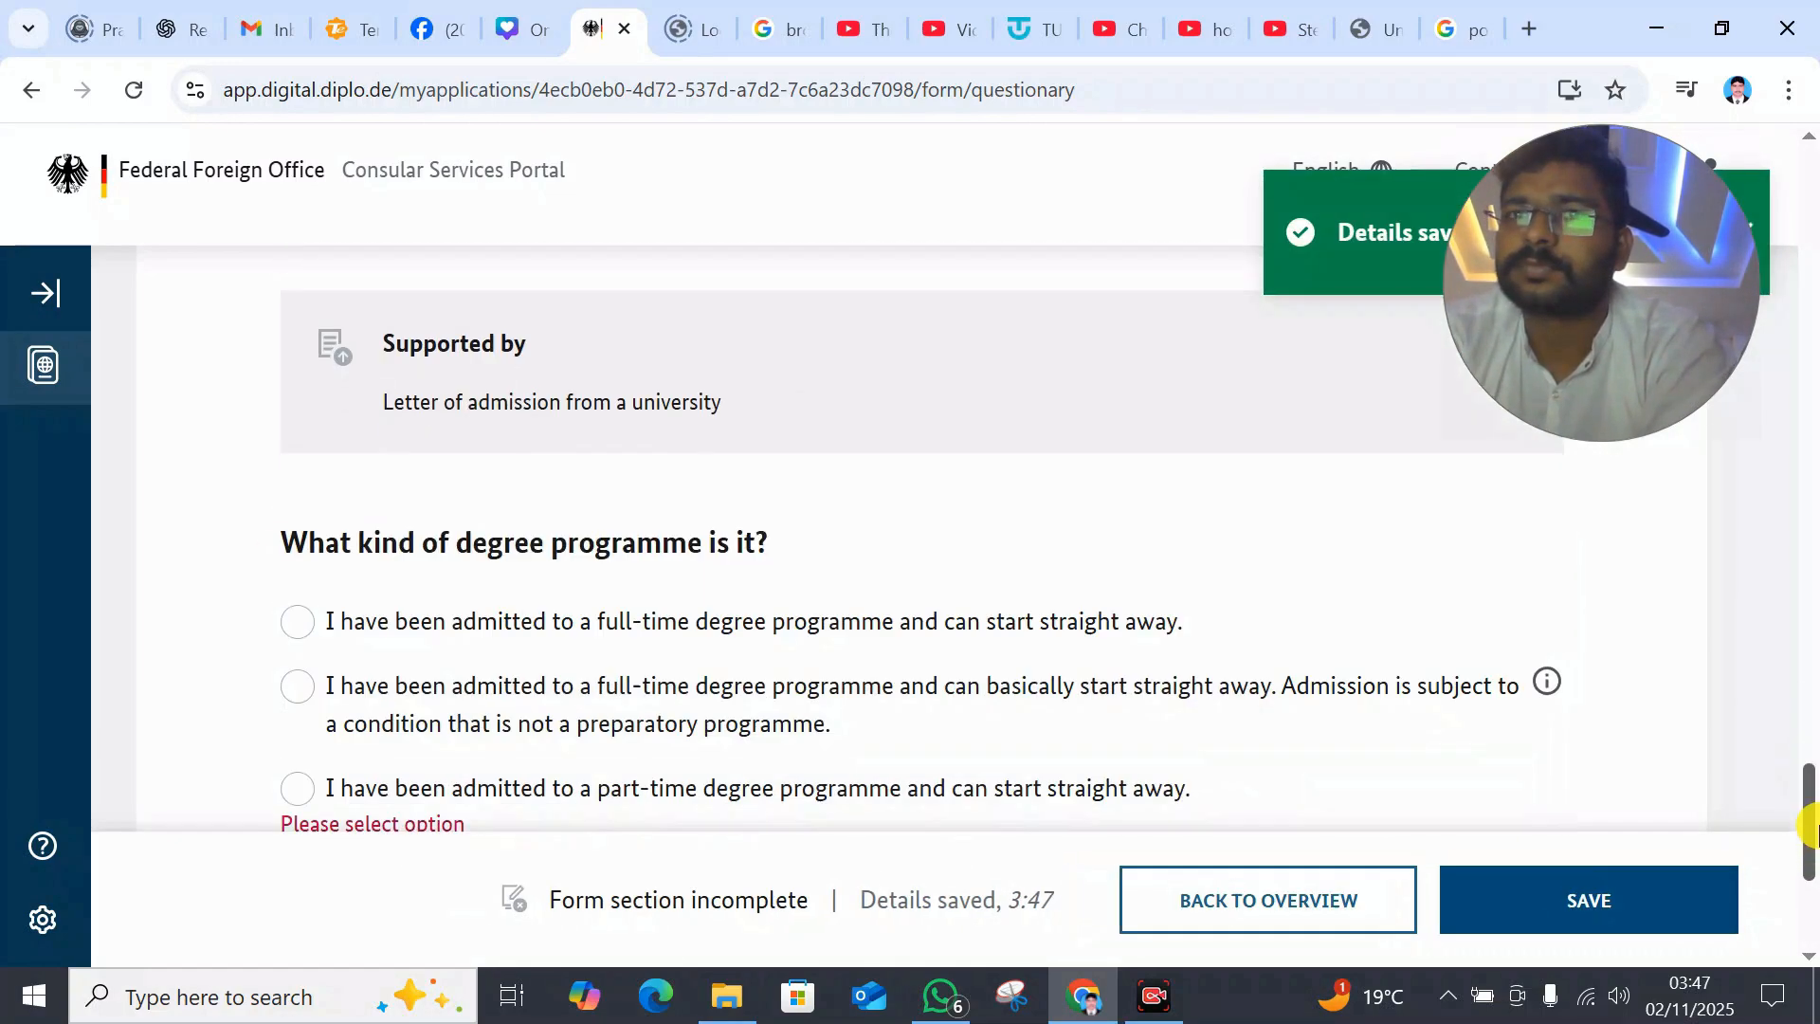
{"action": "left_click_drag", "start_coordinate": [1809, 749], "coordinate": [1811, 832]}
{"action": "left_click", "coordinate": [314, 517]}
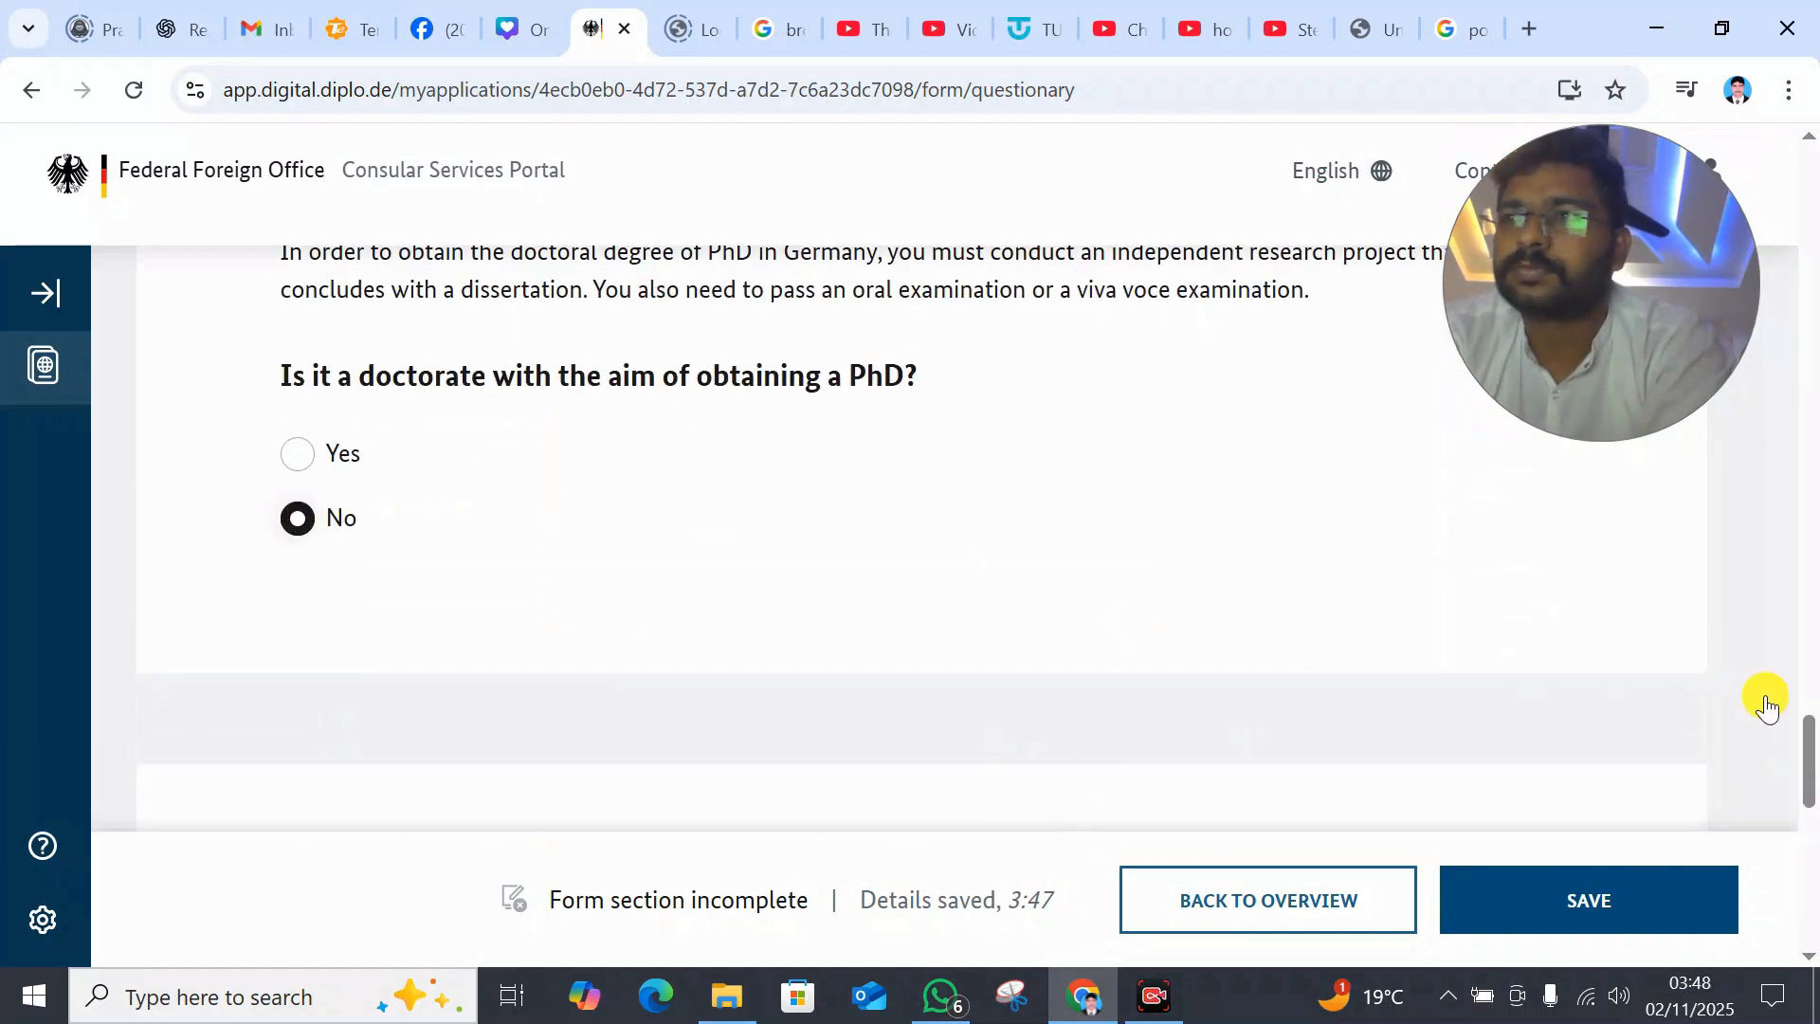
{"action": "left_click_drag", "start_coordinate": [1809, 754], "coordinate": [1809, 862]}
{"action": "left_click", "coordinate": [318, 574]}
{"action": "scroll", "coordinate": [652, 540], "scroll_direction": "down", "scroll_amount": 5}
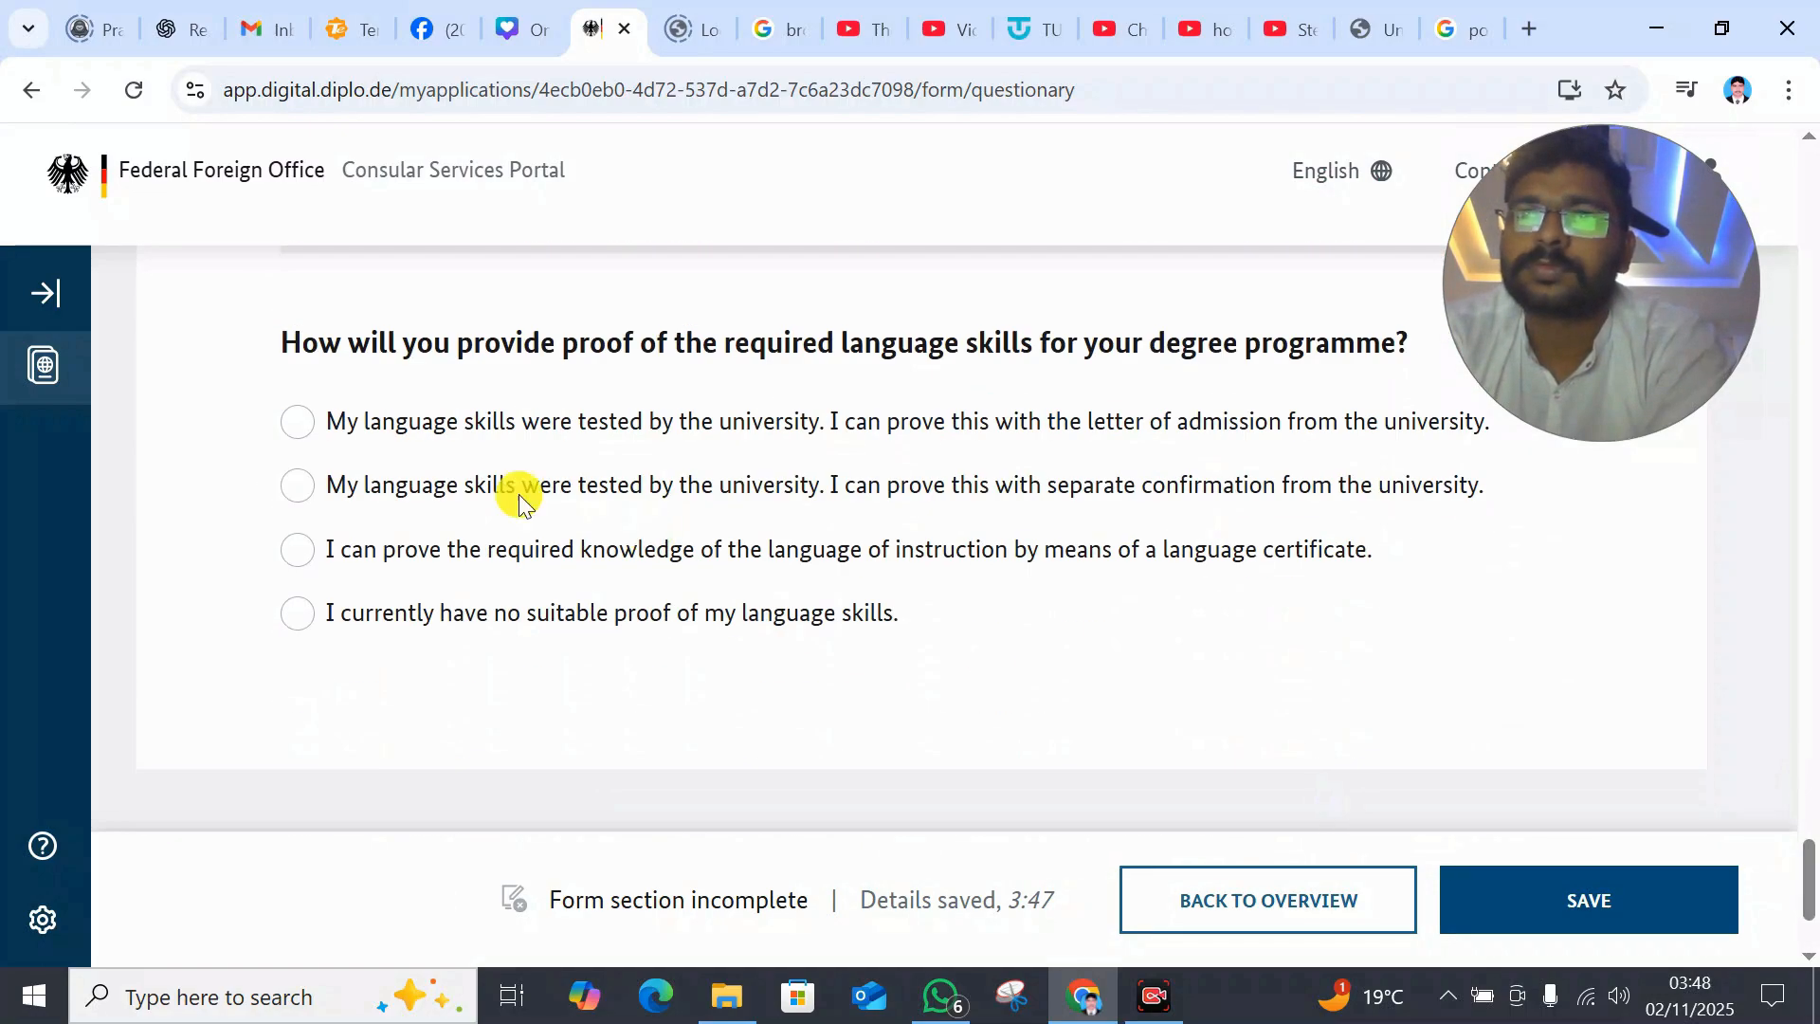
{"action": "left_click", "coordinate": [300, 421]}
{"action": "scroll", "coordinate": [433, 580], "scroll_direction": "down", "scroll_amount": 10}
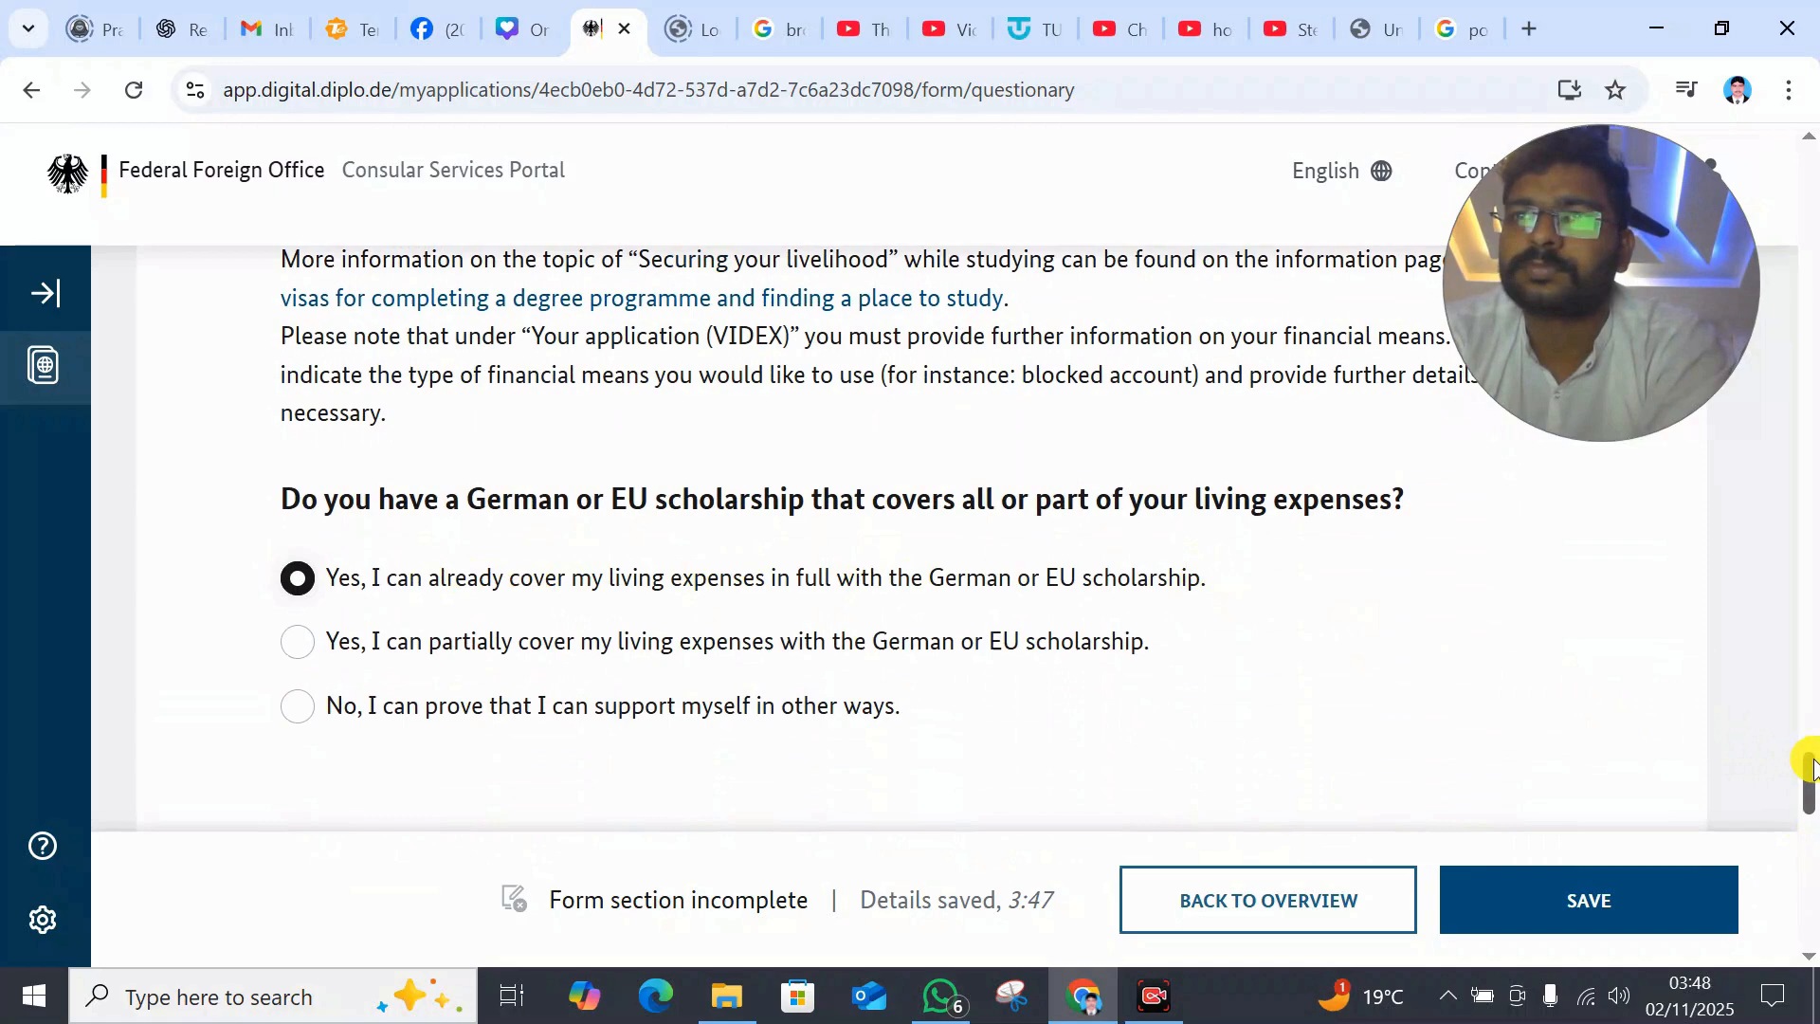
{"action": "left_click_drag", "start_coordinate": [1809, 783], "coordinate": [1809, 881]}
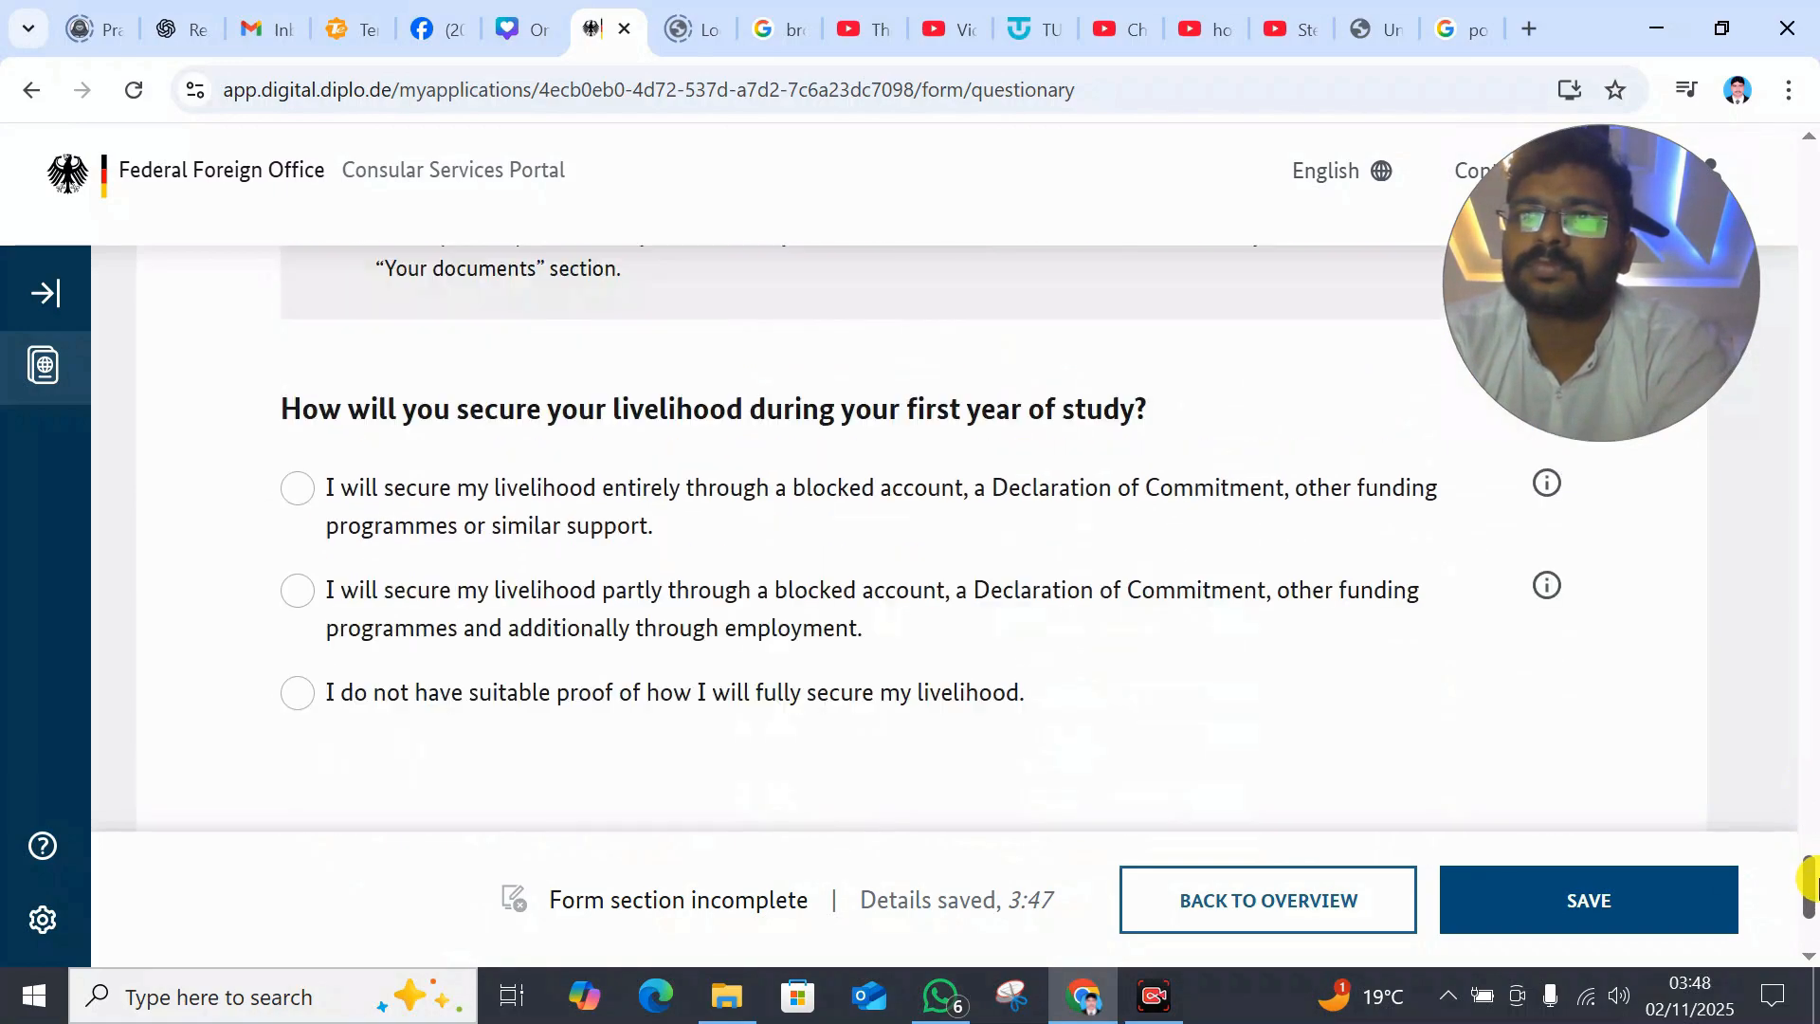
{"action": "left_click_drag", "start_coordinate": [1808, 801], "coordinate": [1809, 905]}
- Answer No to tuition fee financing, dismiss the notice, answer Yes to legal age, and save
{"action": "left_click", "coordinate": [299, 505]}
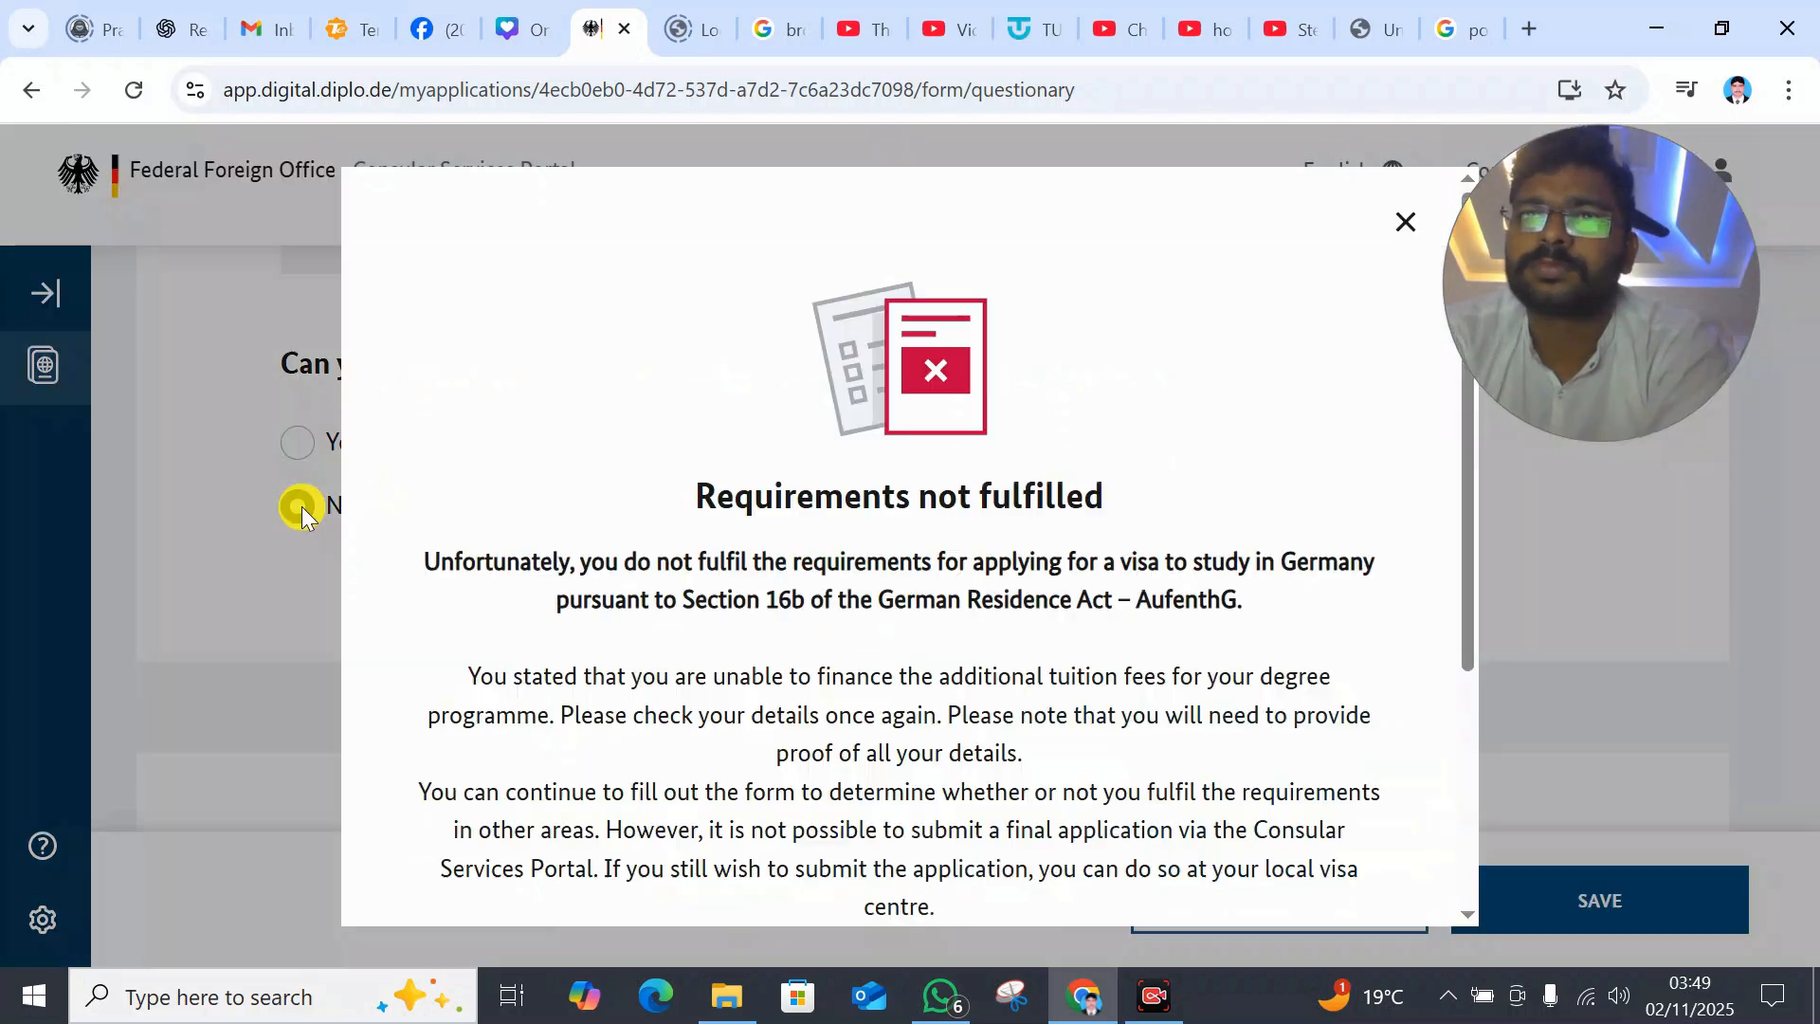
{"action": "left_click", "coordinate": [1405, 222]}
{"action": "left_click", "coordinate": [325, 449]}
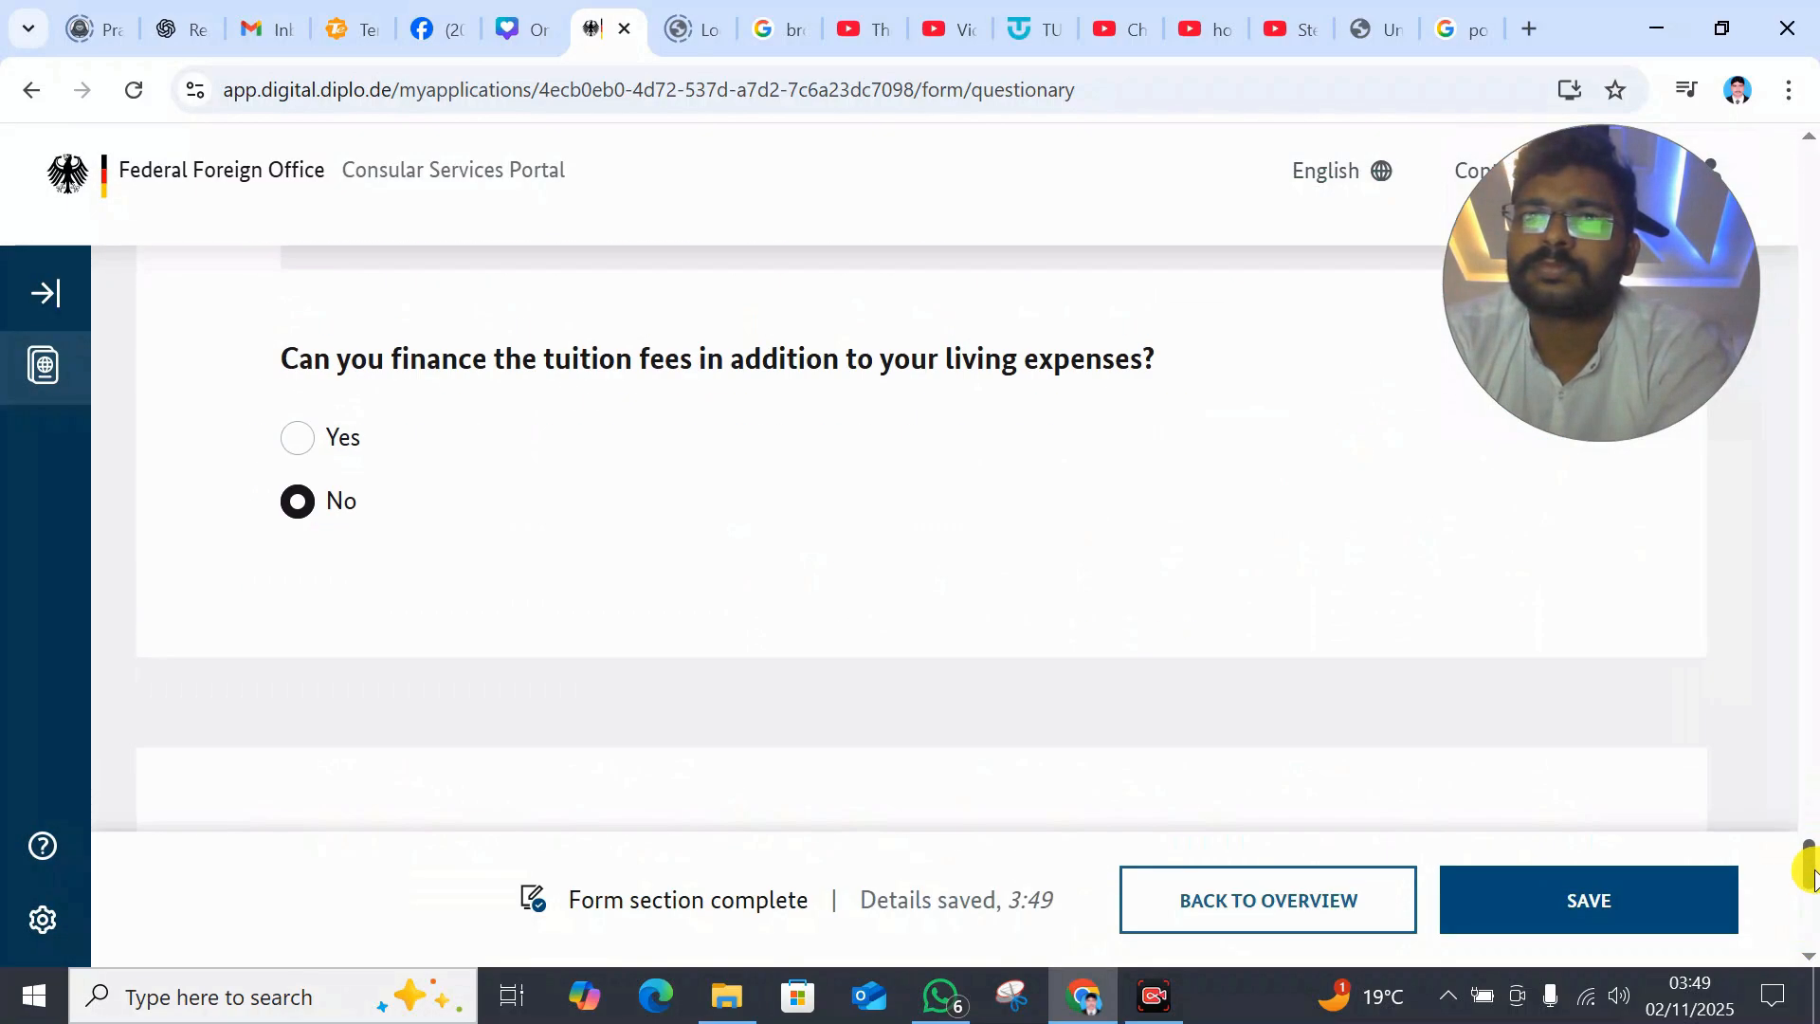
{"action": "left_click_drag", "start_coordinate": [1809, 856], "coordinate": [1818, 907]}
{"action": "left_click", "coordinate": [298, 675]}
{"action": "left_click", "coordinate": [1630, 887]}
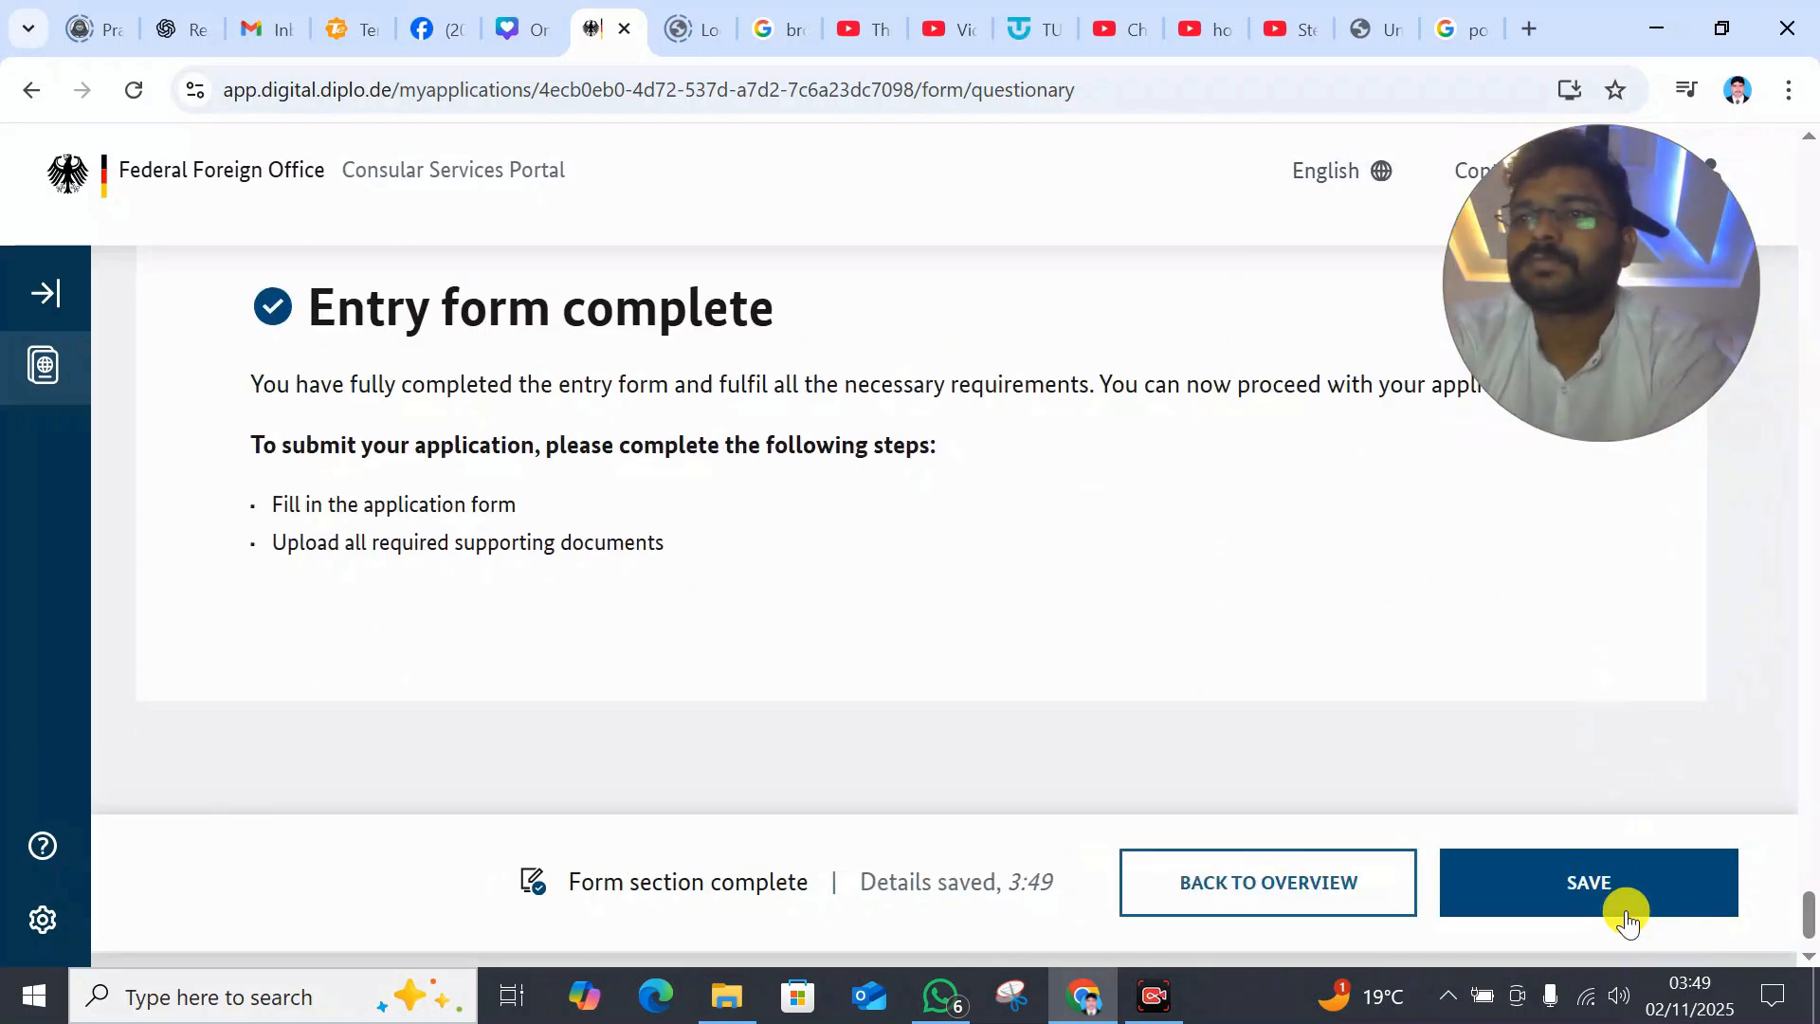
- Return to the application overview and open the VIDEX application form
{"action": "left_click", "coordinate": [1259, 878]}
{"action": "left_click_drag", "start_coordinate": [720, 577], "coordinate": [730, 730]}
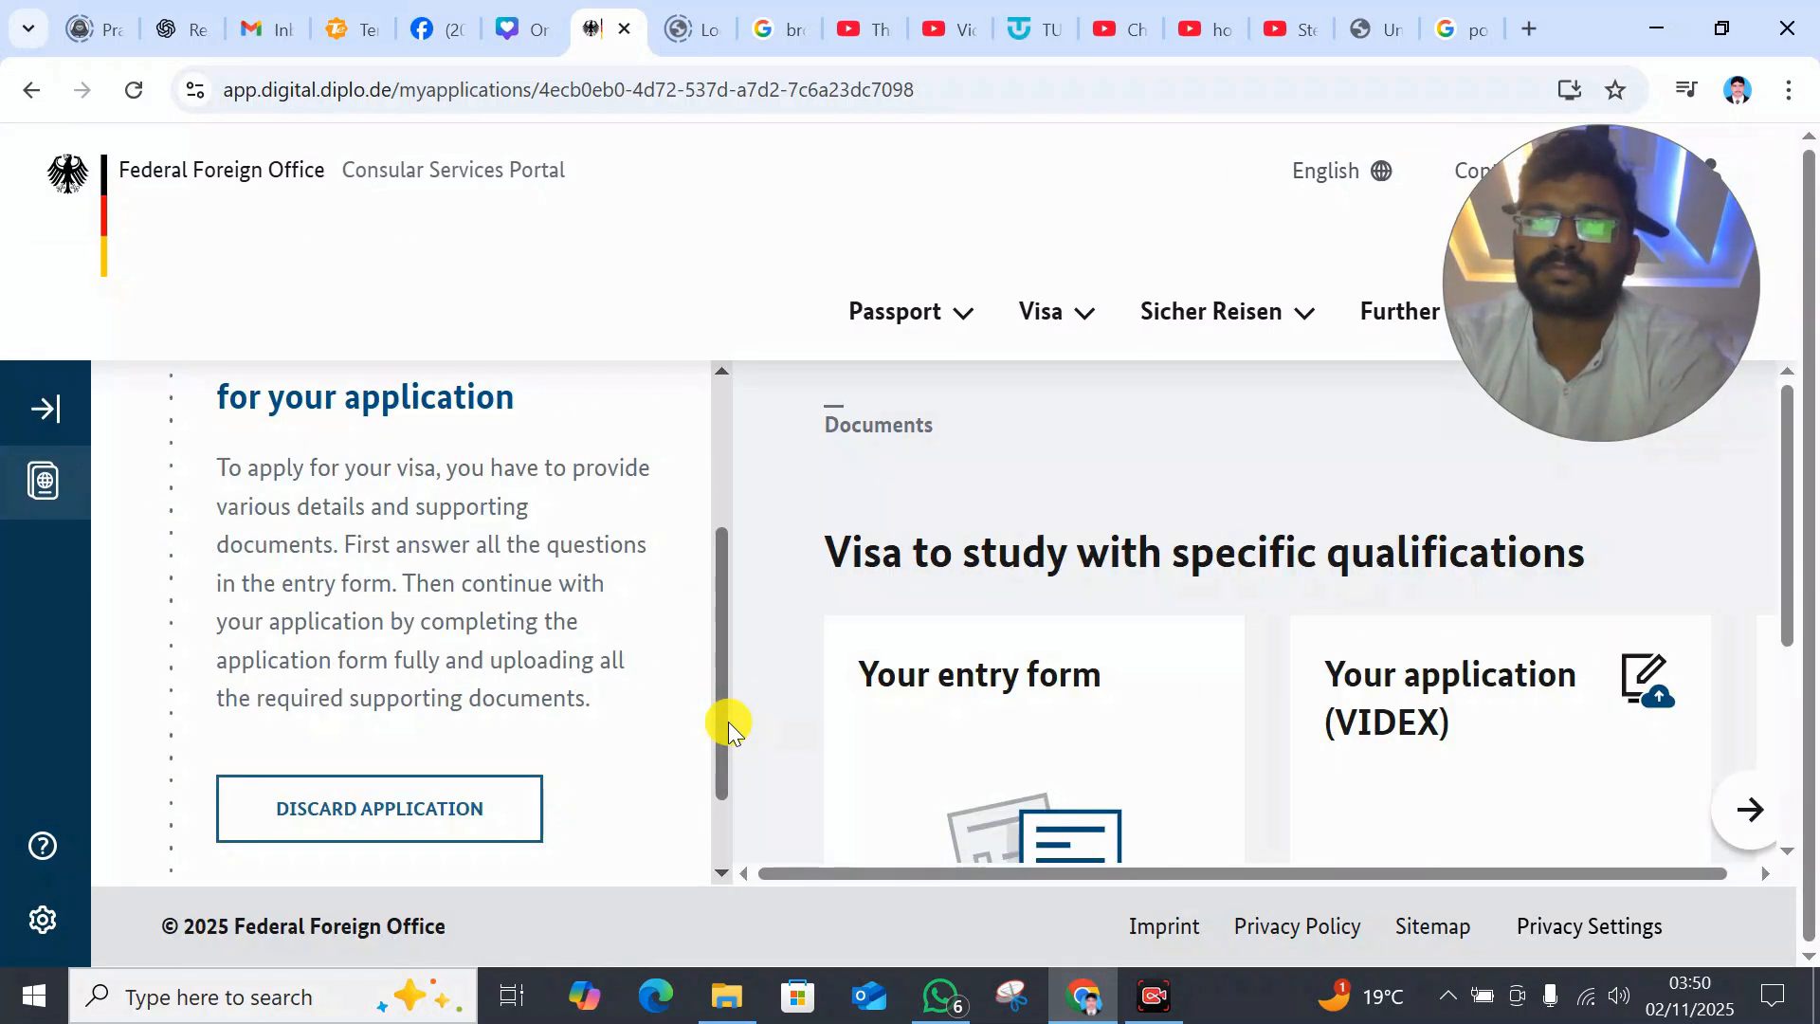
{"action": "scroll", "coordinate": [664, 630], "scroll_direction": "up", "scroll_amount": 3}
{"action": "left_click_drag", "start_coordinate": [1787, 566], "coordinate": [1780, 670]}
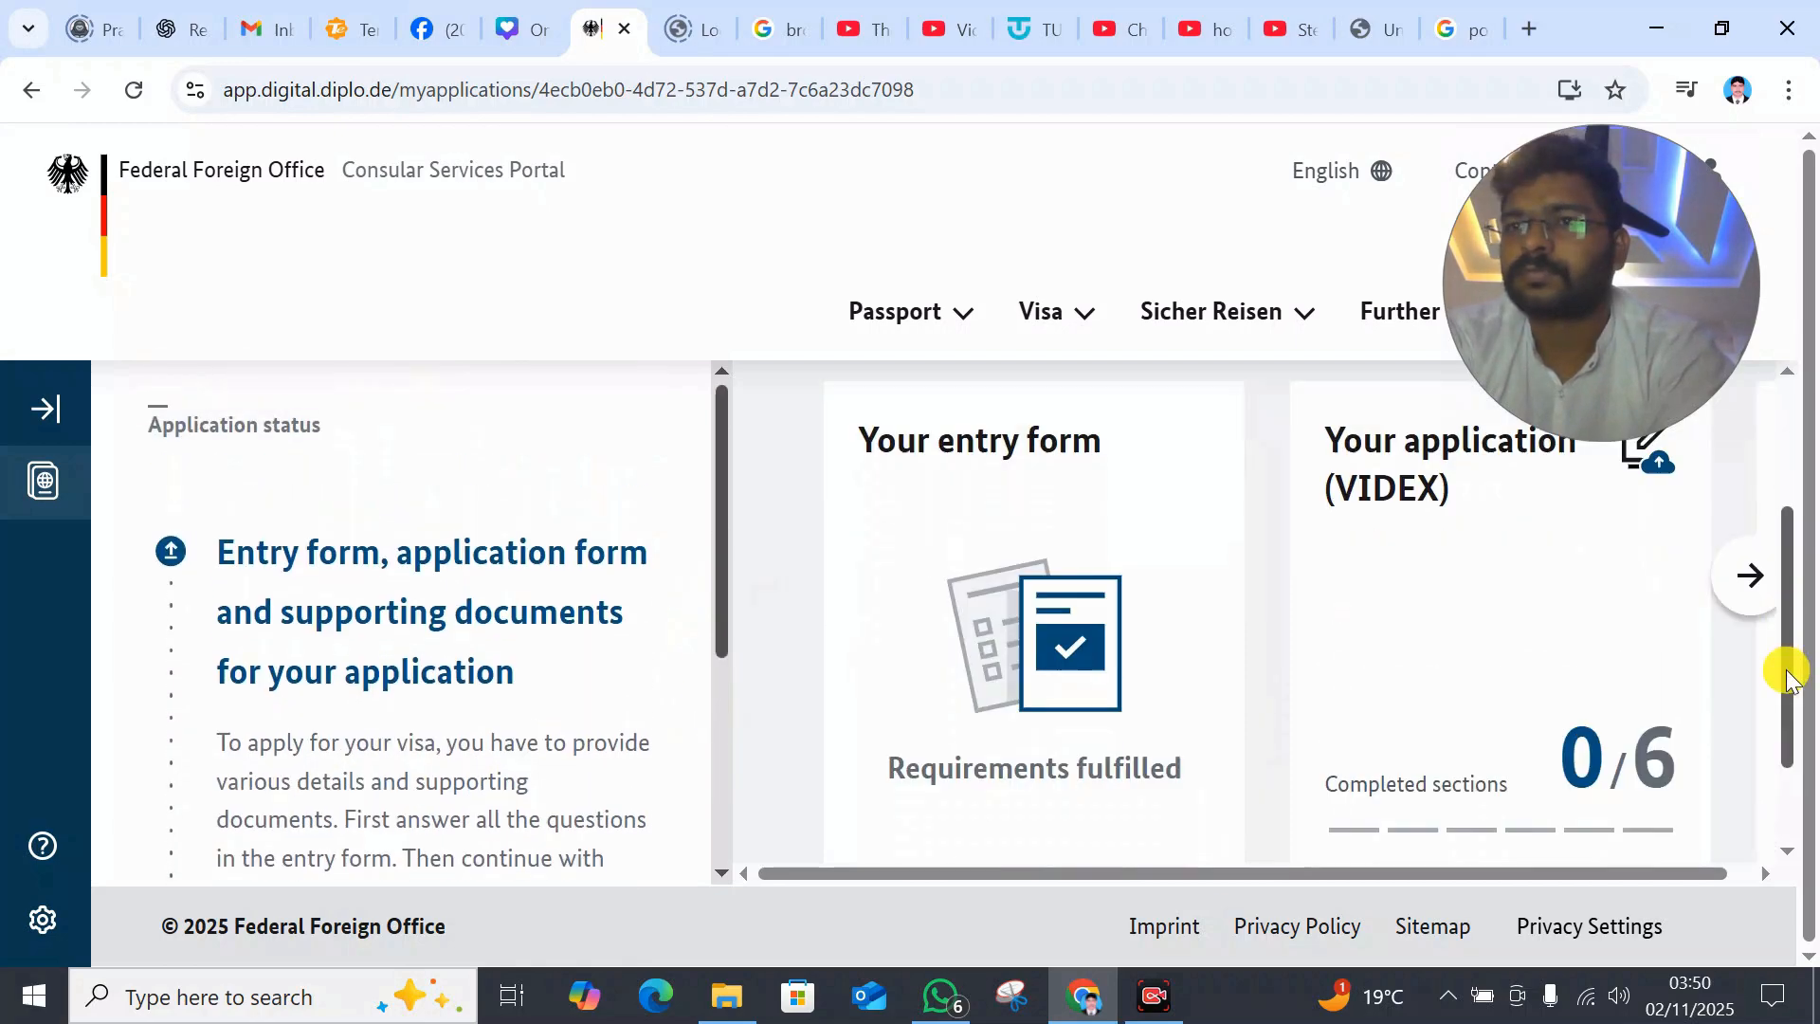
{"action": "left_click", "coordinate": [1495, 780]}
{"action": "left_click_drag", "start_coordinate": [1810, 351], "coordinate": [1775, 556]}
- Enter the applicant's family name, first name and date of birth in Personal Details
{"action": "left_click", "coordinate": [1635, 469]}
{"action": "left_click", "coordinate": [1402, 764]}
{"action": "left_click", "coordinate": [502, 633]}
{"action": "type", "text": "SDC"}
{"action": "left_click_drag", "start_coordinate": [1818, 281], "coordinate": [1810, 379]}
{"action": "left_click", "coordinate": [479, 513]}
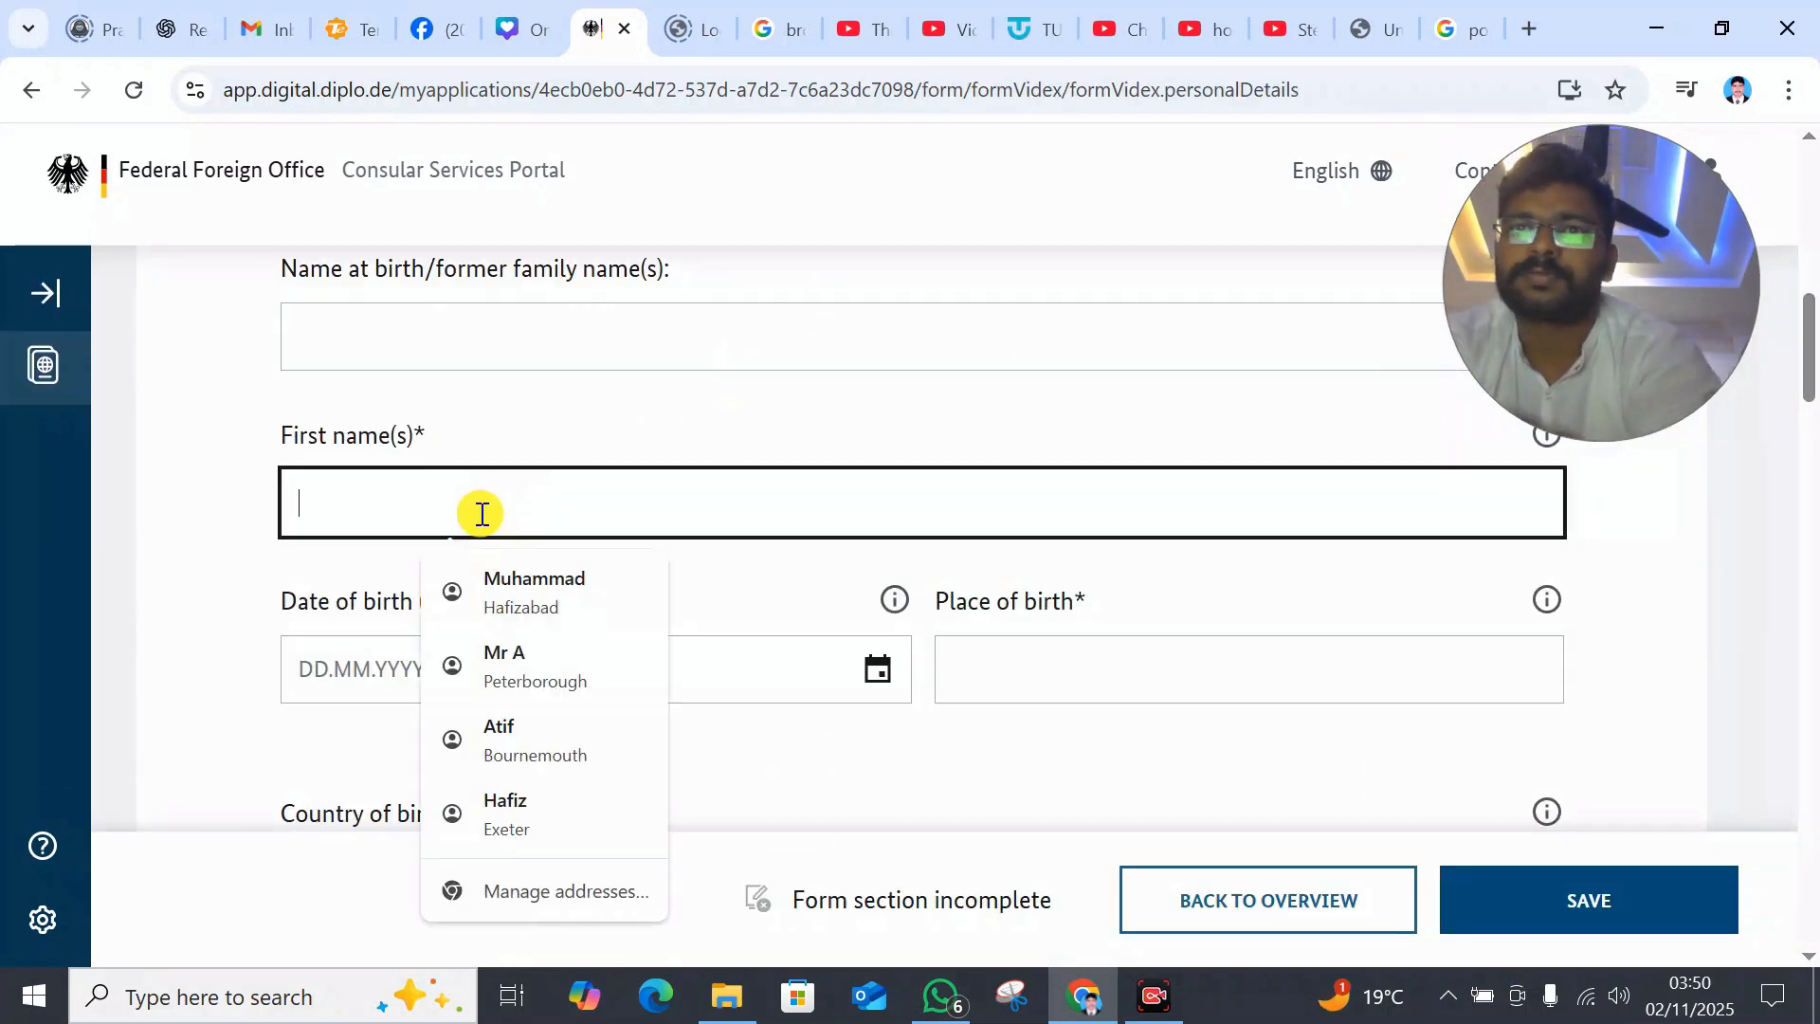
{"action": "type", "text": "DFSDFD"}
{"action": "left_click", "coordinate": [558, 664]}
{"action": "type", "text": "3"}
{"action": "left_click", "coordinate": [878, 675]}
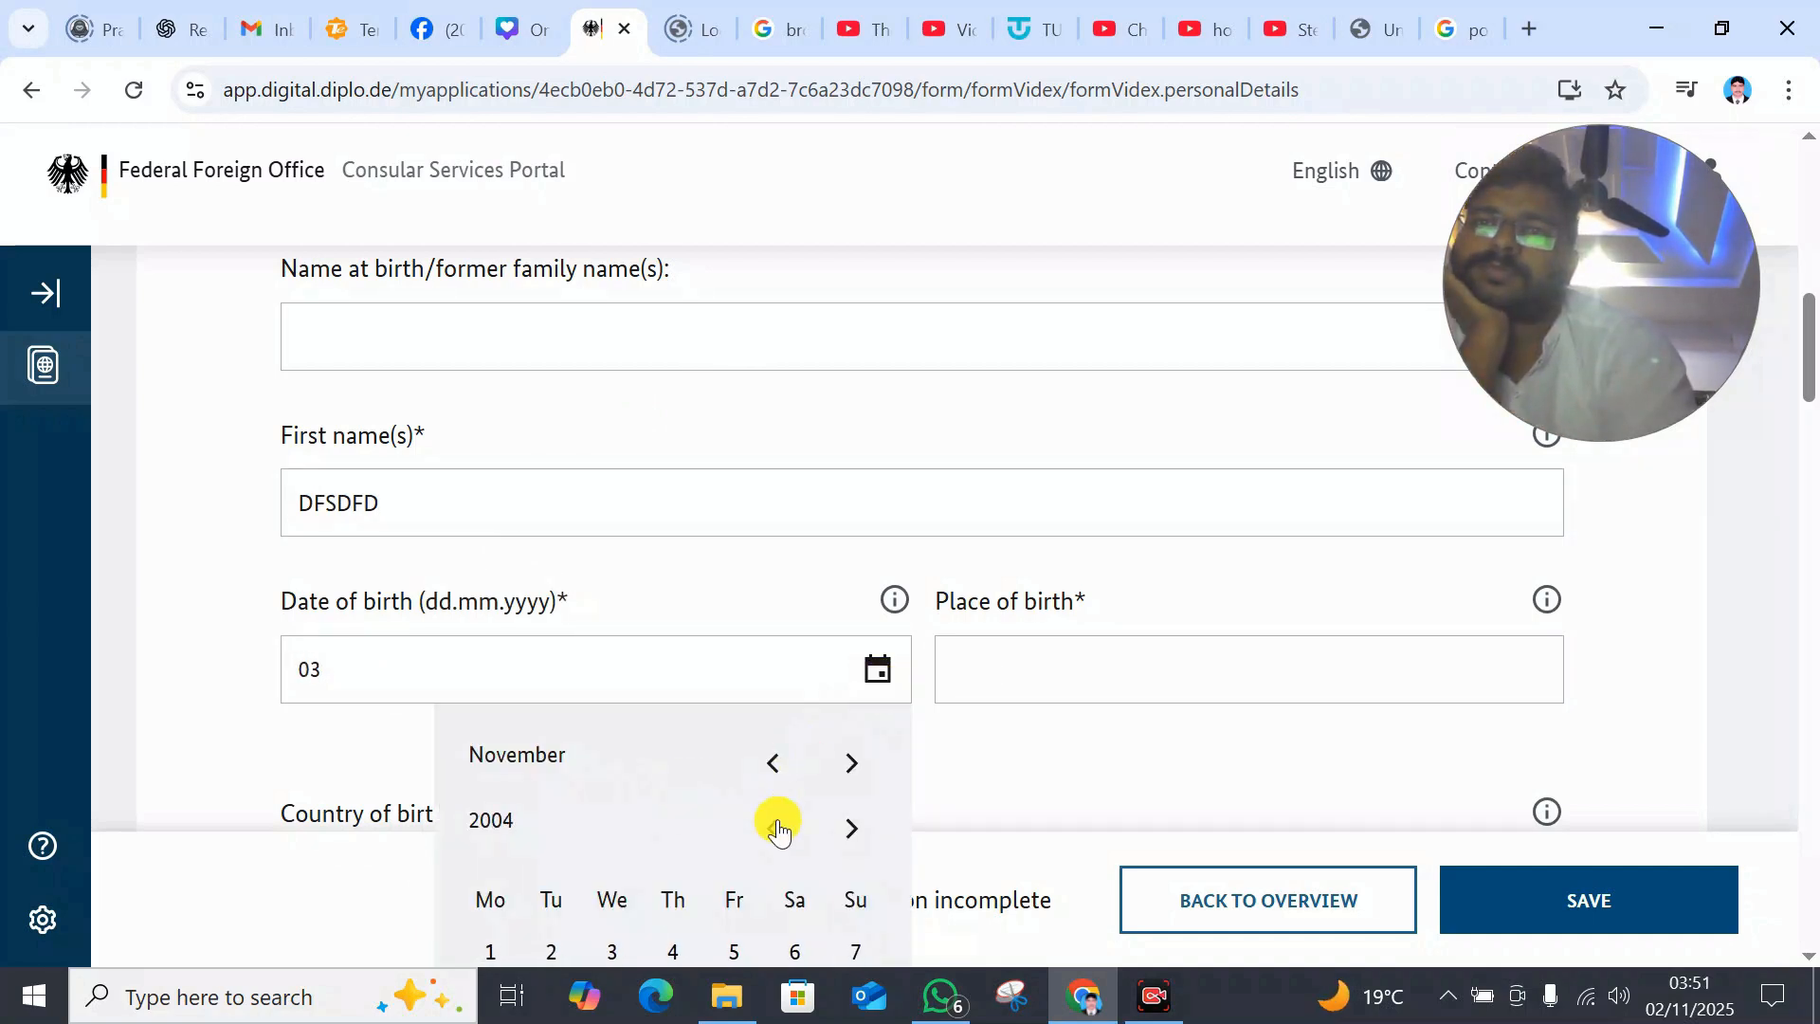
{"action": "left_click_drag", "start_coordinate": [1811, 351], "coordinate": [1810, 416]}
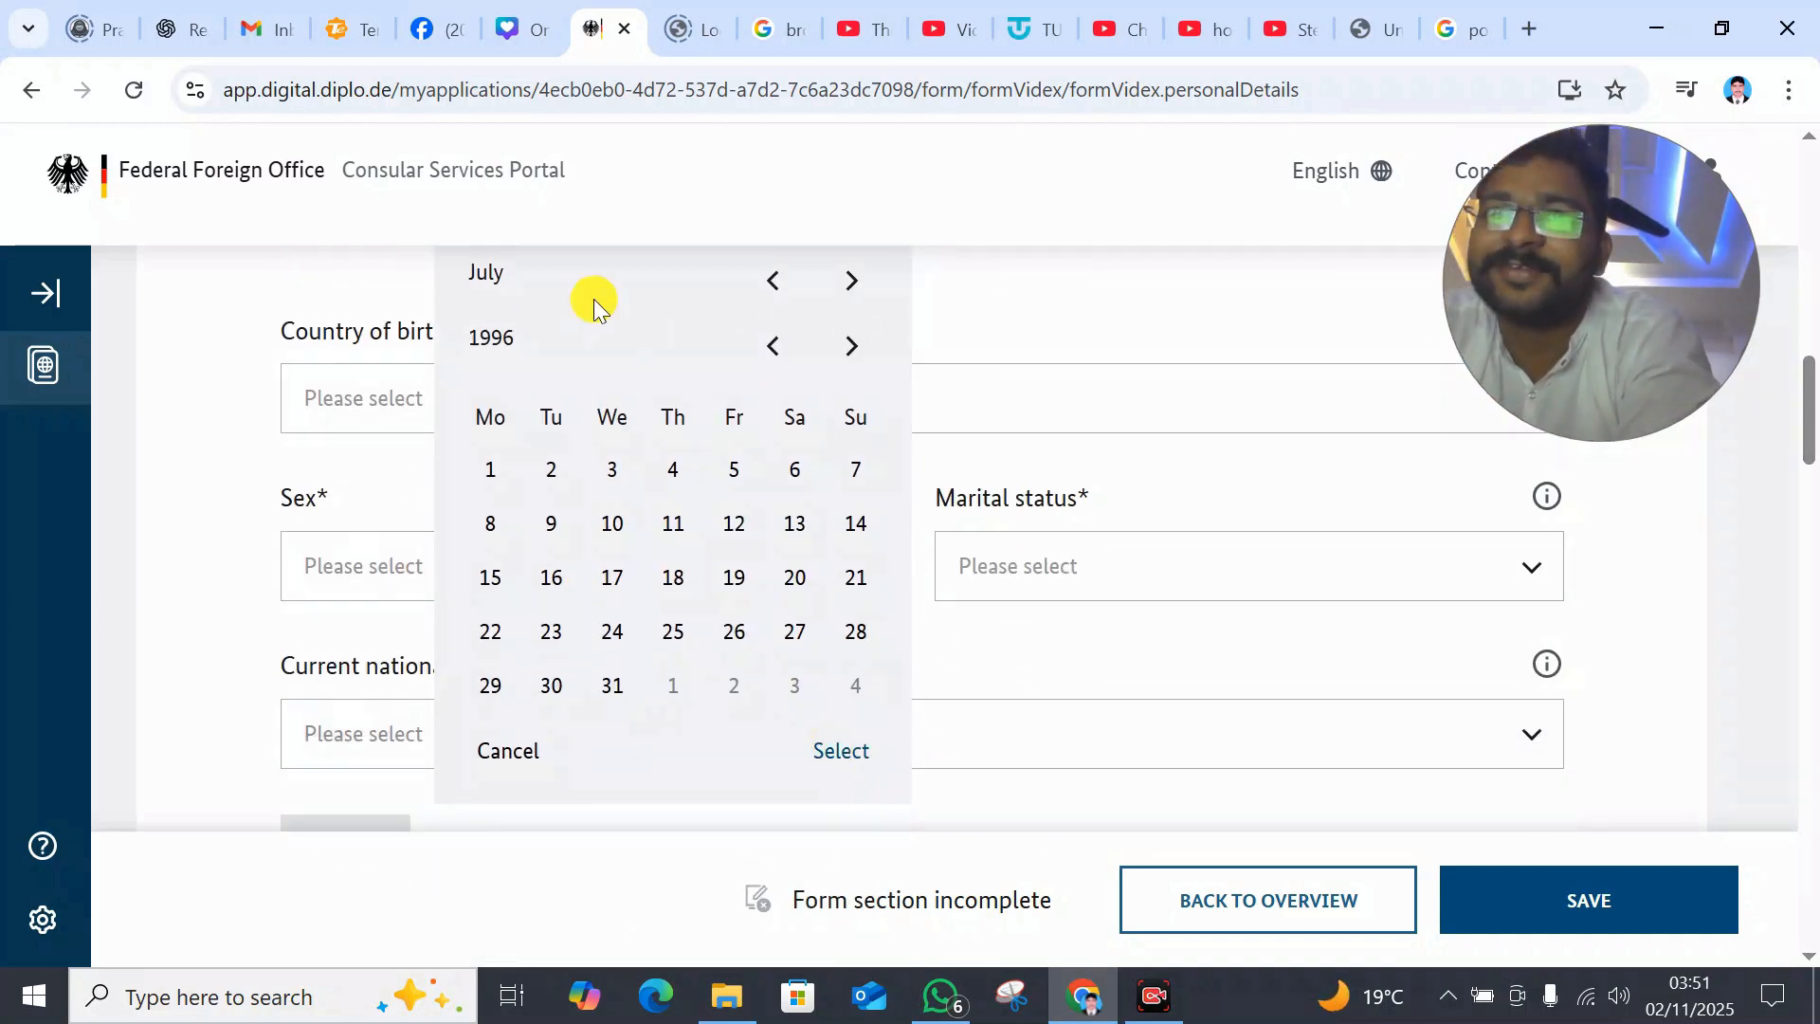
{"action": "left_click", "coordinate": [676, 470]}
- Fill in the place of birth and set Pakistan as the country of birth
{"action": "left_click", "coordinate": [841, 750]}
{"action": "scroll", "coordinate": [215, 378], "scroll_direction": "up", "scroll_amount": 4}
{"action": "scroll", "coordinate": [214, 378], "scroll_direction": "down", "scroll_amount": 3}
{"action": "left_click", "coordinate": [1049, 349]}
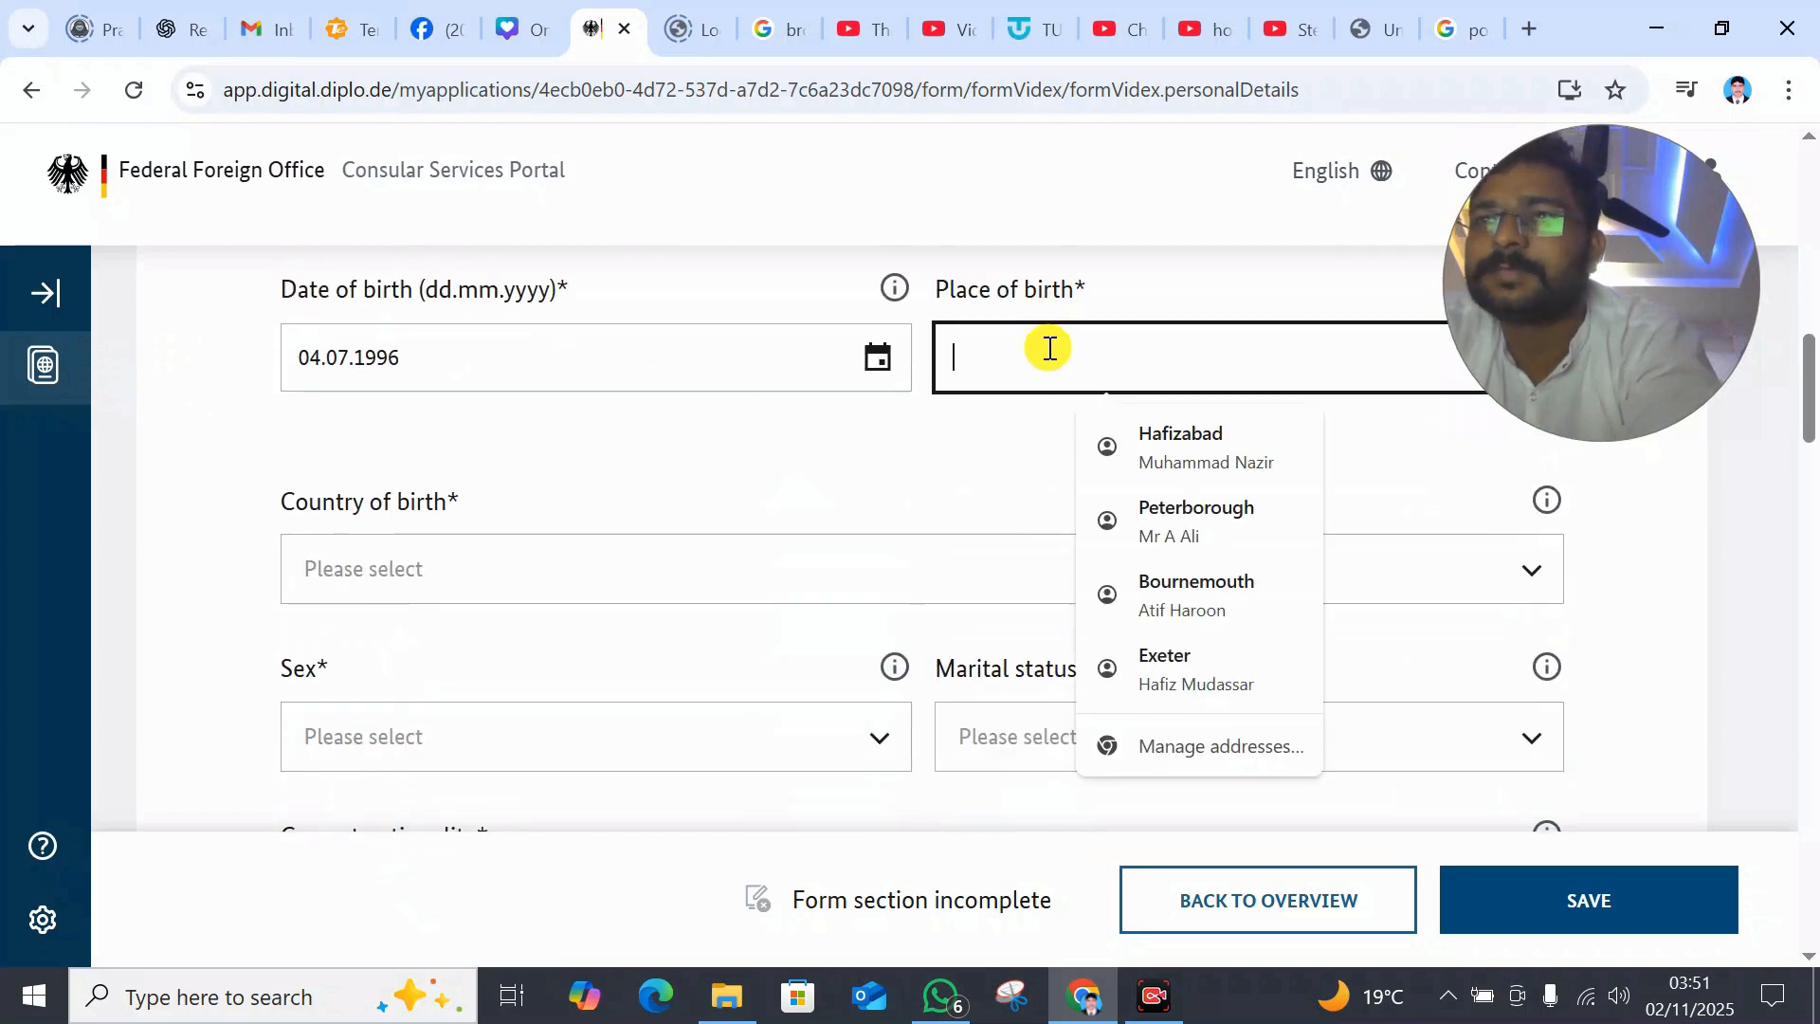
{"action": "left_click", "coordinate": [1196, 445]}
{"action": "left_click", "coordinate": [325, 542]}
{"action": "scroll", "coordinate": [499, 540], "scroll_direction": "down", "scroll_amount": 6}
{"action": "scroll", "coordinate": [410, 800], "scroll_direction": "up", "scroll_amount": 4}
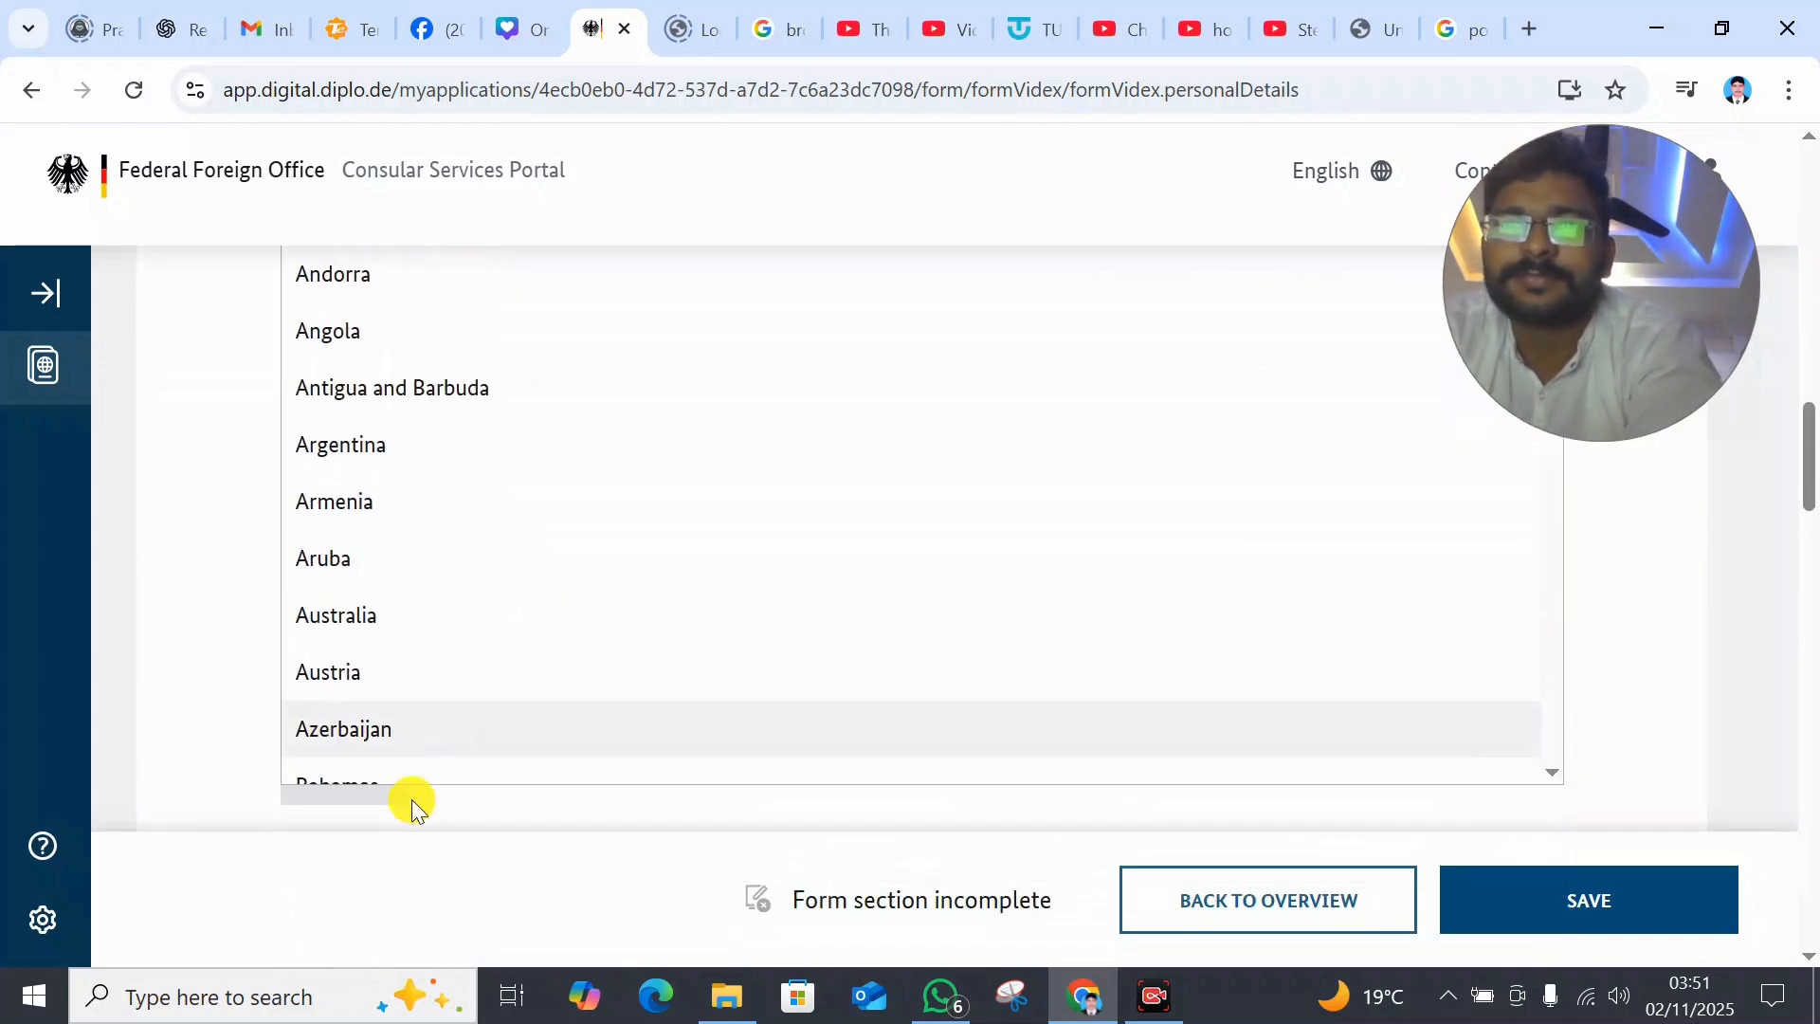
{"action": "left_click", "coordinate": [340, 388]}
{"action": "left_click", "coordinate": [340, 384]}
{"action": "left_click", "coordinate": [379, 311]}
{"action": "left_click", "coordinate": [378, 317]}
{"action": "scroll", "coordinate": [373, 662], "scroll_direction": "down", "scroll_amount": 6}
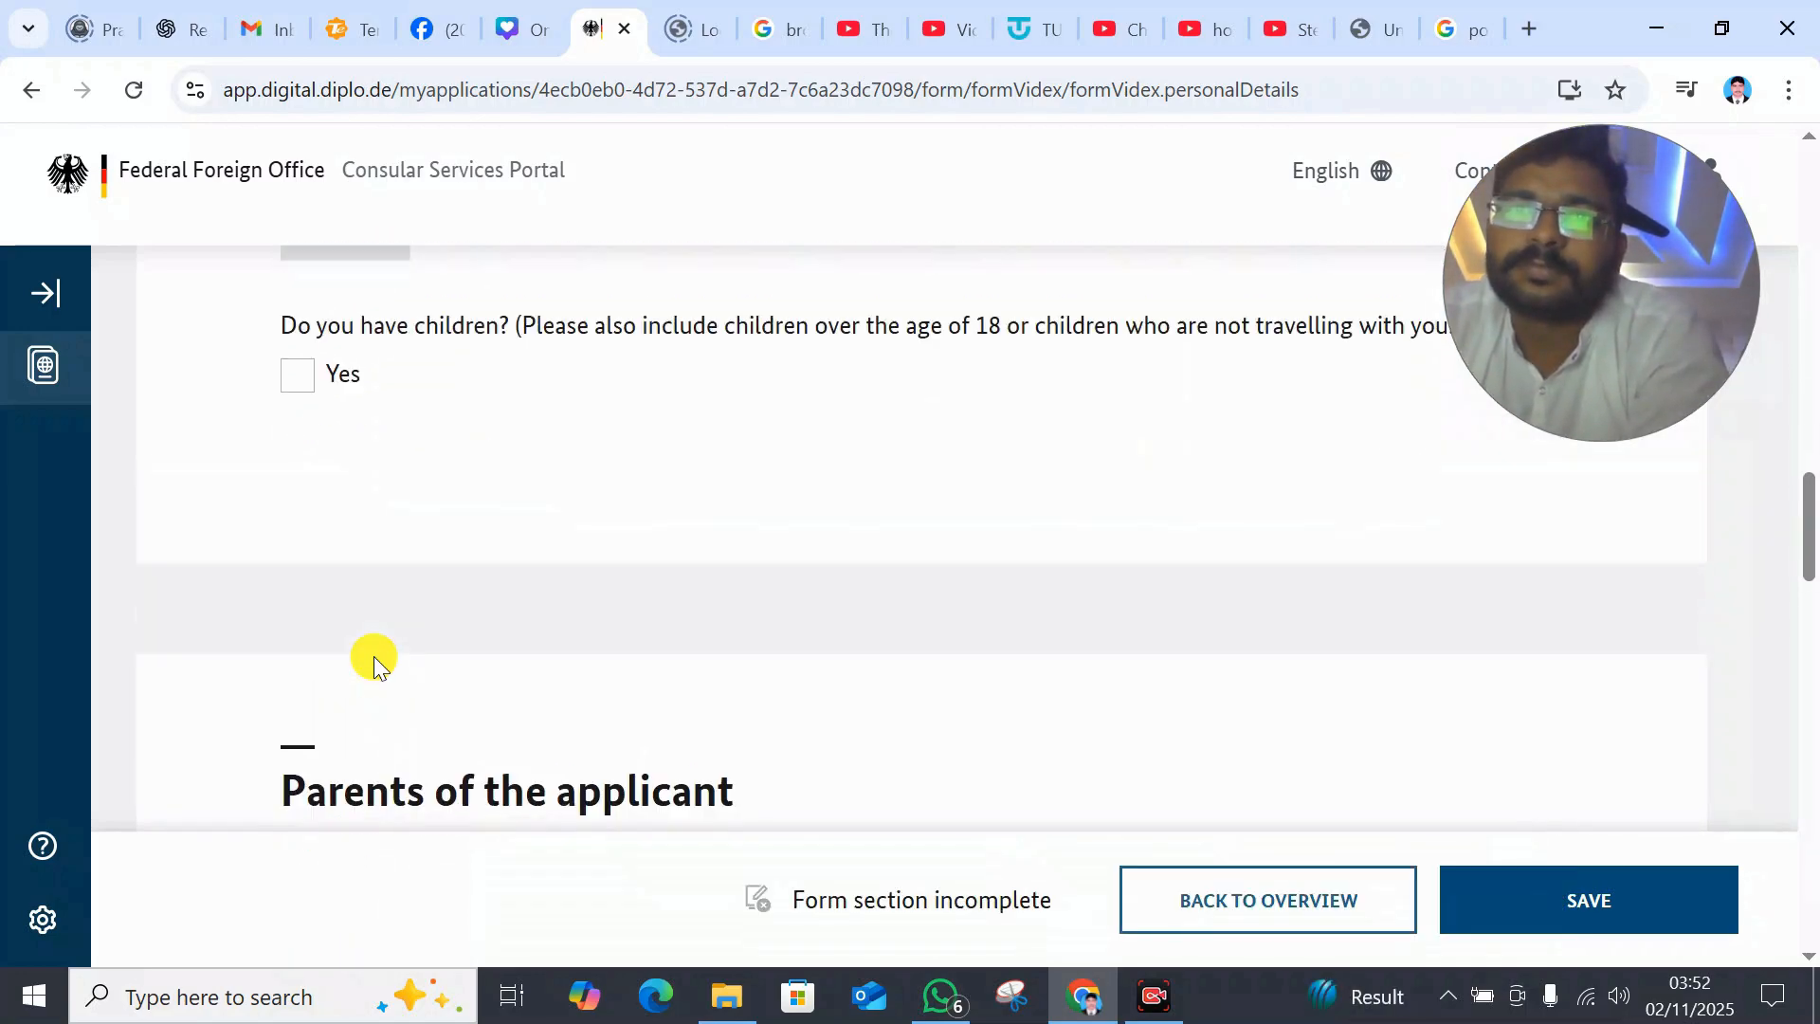
{"action": "scroll", "coordinate": [373, 656], "scroll_direction": "up", "scroll_amount": 5}
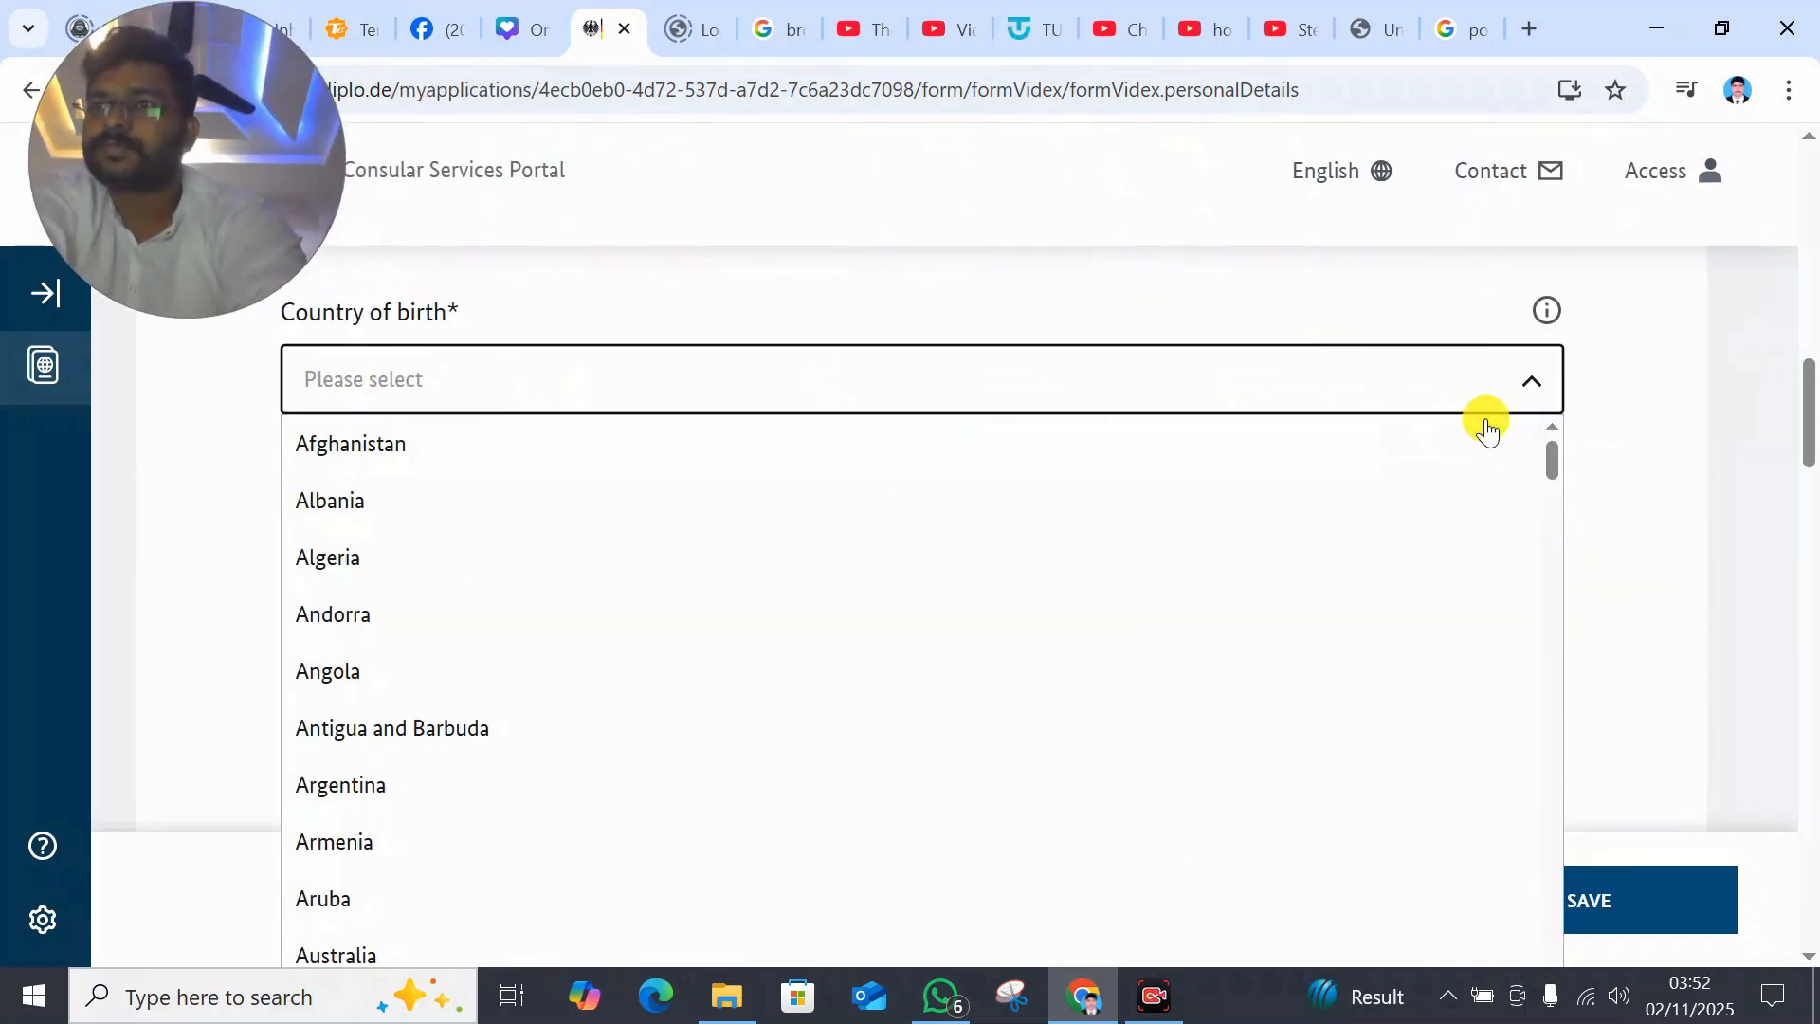
{"action": "left_click_drag", "start_coordinate": [1548, 459], "coordinate": [1518, 891]}
{"action": "left_click", "coordinate": [334, 577]}
- Set sex to Male, marital status to Single and current nationality to Pakistan
{"action": "left_click", "coordinate": [411, 554]}
{"action": "left_click", "coordinate": [411, 609]}
{"action": "left_click", "coordinate": [1091, 546]}
{"action": "left_click", "coordinate": [1090, 610]}
{"action": "left_click", "coordinate": [360, 748]}
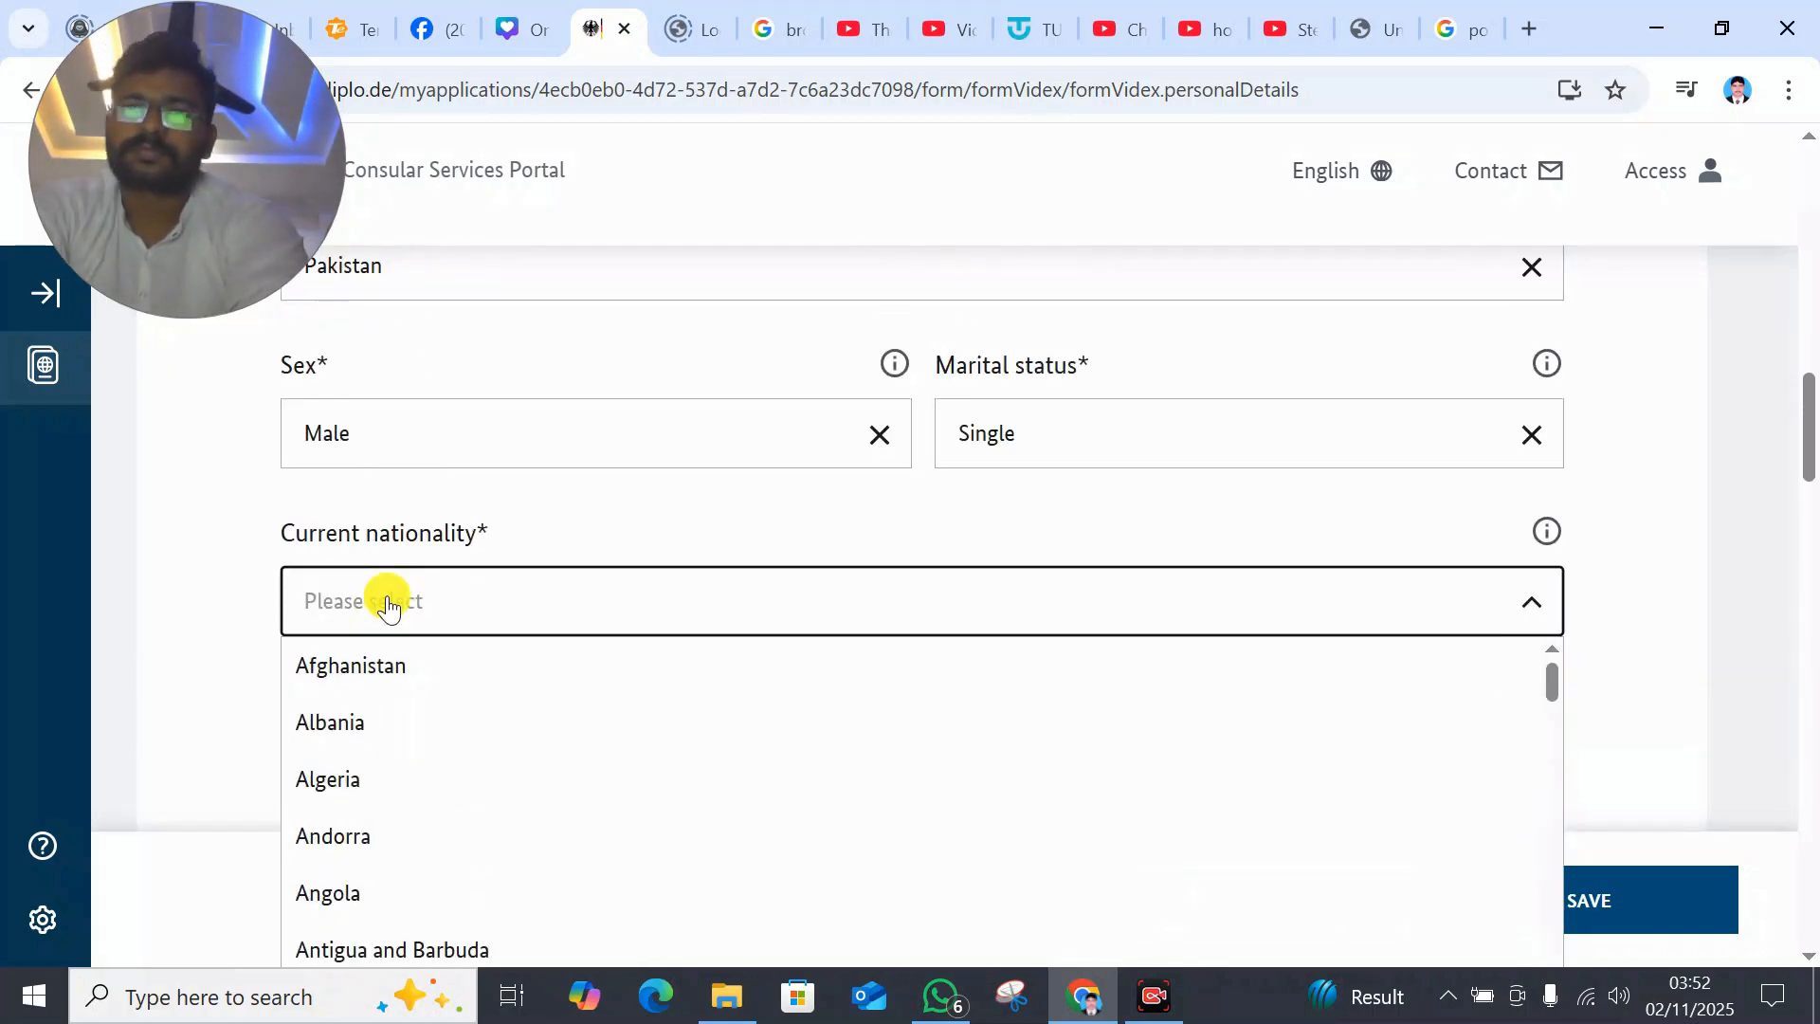
{"action": "scroll", "coordinate": [1625, 285], "scroll_direction": "down", "scroll_amount": 3}
{"action": "left_click_drag", "start_coordinate": [1549, 327], "coordinate": [1451, 750]}
{"action": "left_click", "coordinate": [390, 658]}
{"action": "left_click_drag", "start_coordinate": [1809, 438], "coordinate": [1817, 573]}
- Enter the father's first name, date of birth and place of birth
{"action": "left_click", "coordinate": [621, 605]}
{"action": "type", "text": "JGJGHJ"}
{"action": "scroll", "coordinate": [1800, 582], "scroll_direction": "down", "scroll_amount": 3}
{"action": "left_click", "coordinate": [1280, 528]}
{"action": "type", "text": "08-"}
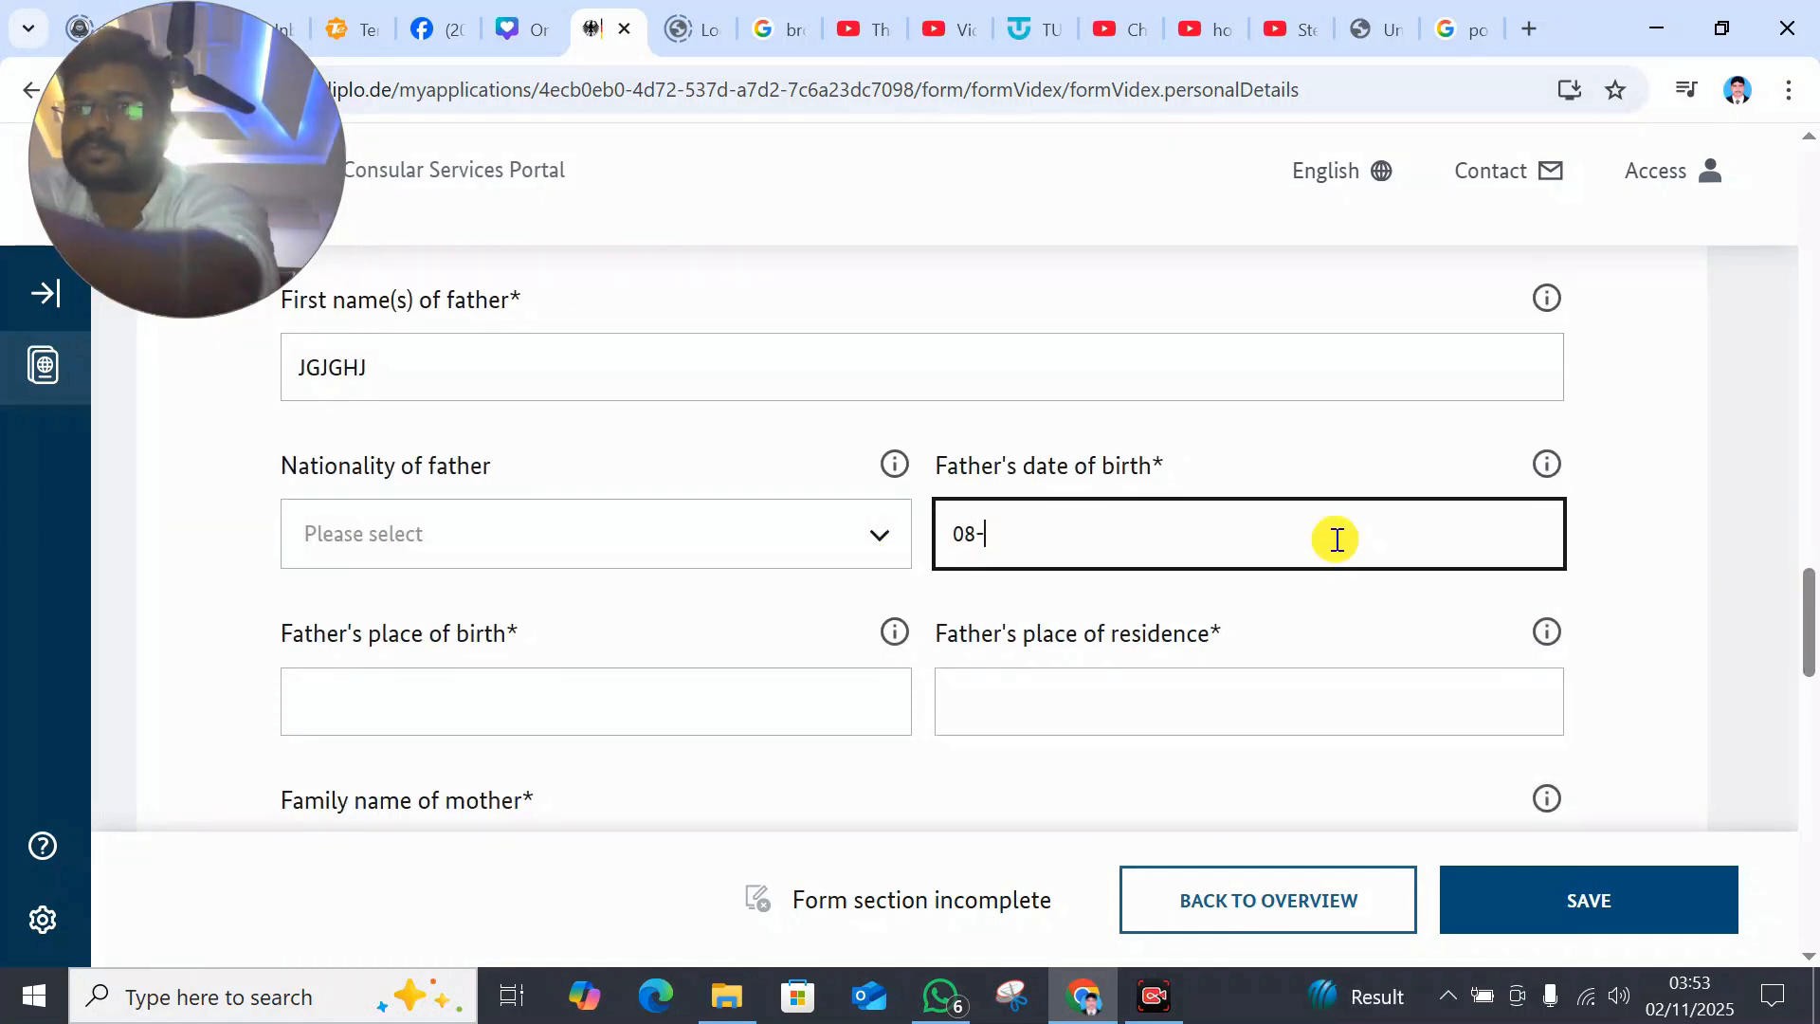
{"action": "left_click", "coordinate": [482, 694]}
{"action": "type", "text": "XDDFD"}
{"action": "left_click", "coordinate": [1672, 666]}
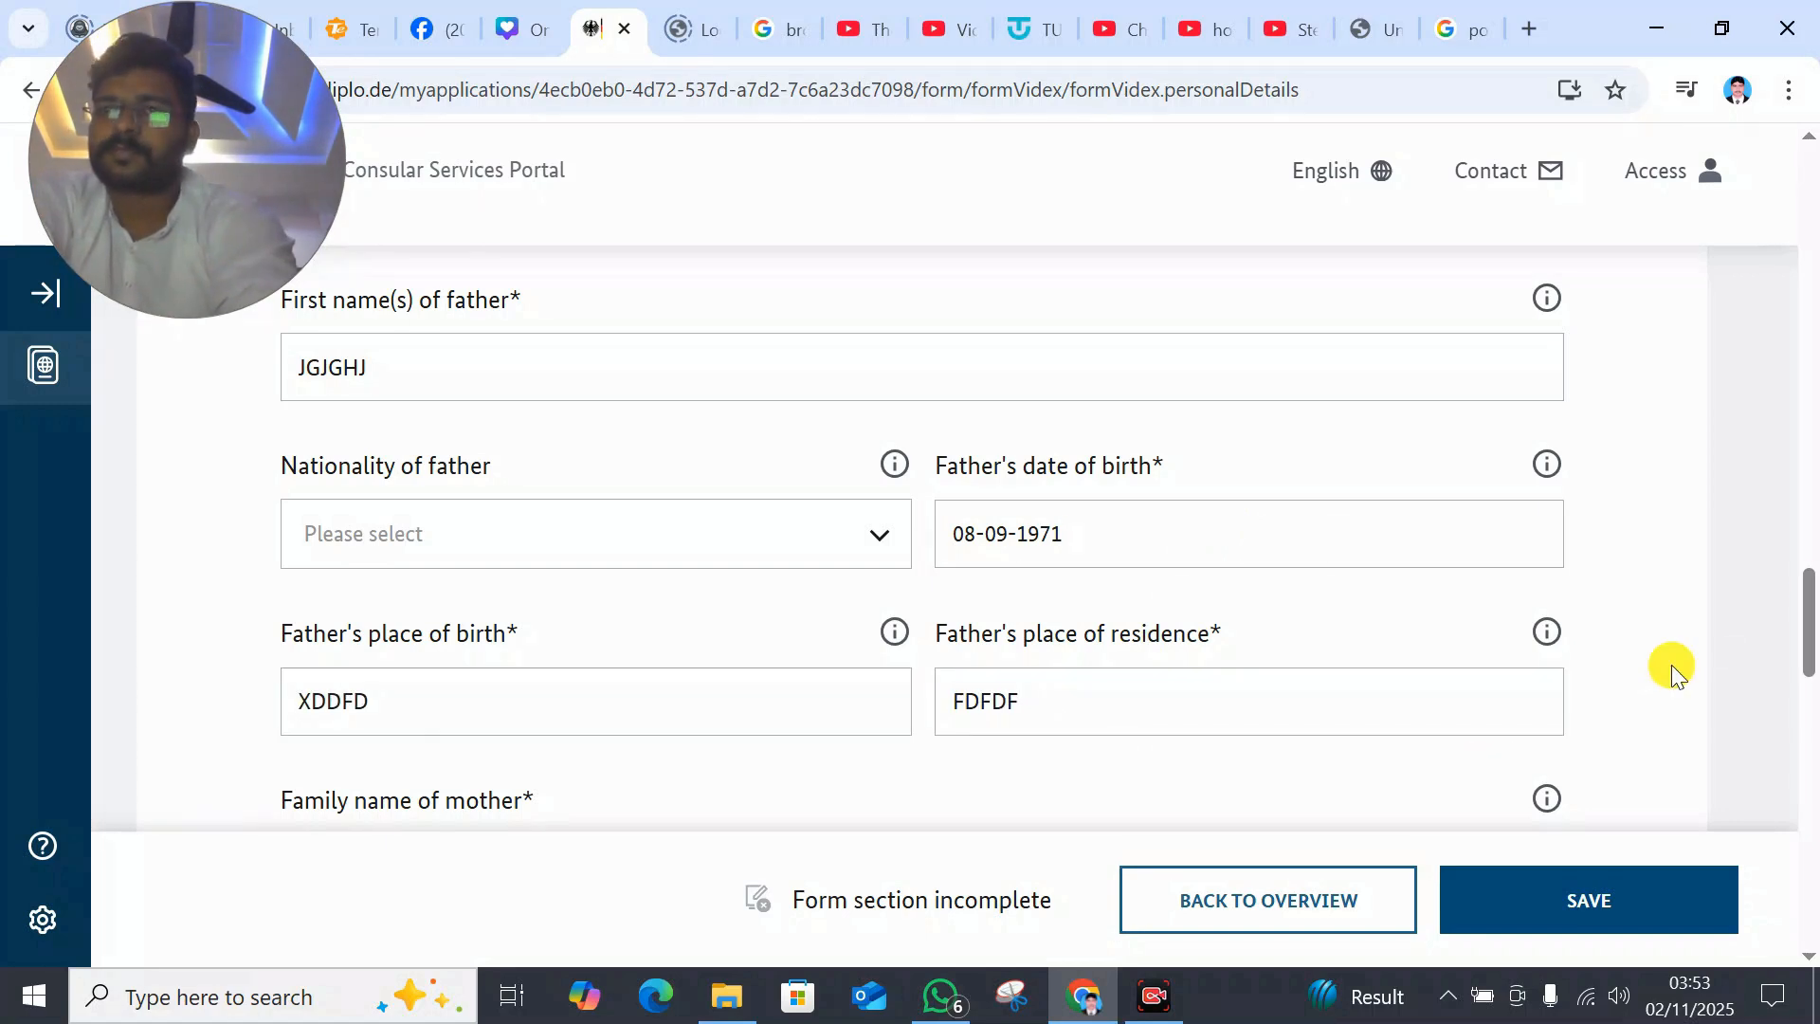
{"action": "left_click_drag", "start_coordinate": [1809, 646], "coordinate": [1809, 707]}
- Enter the mother's first name, date and place of birth, add occupation learned, and save
{"action": "left_click", "coordinate": [348, 571]}
{"action": "type", "text": "DFFSDF"}
{"action": "left_click", "coordinate": [1153, 675]}
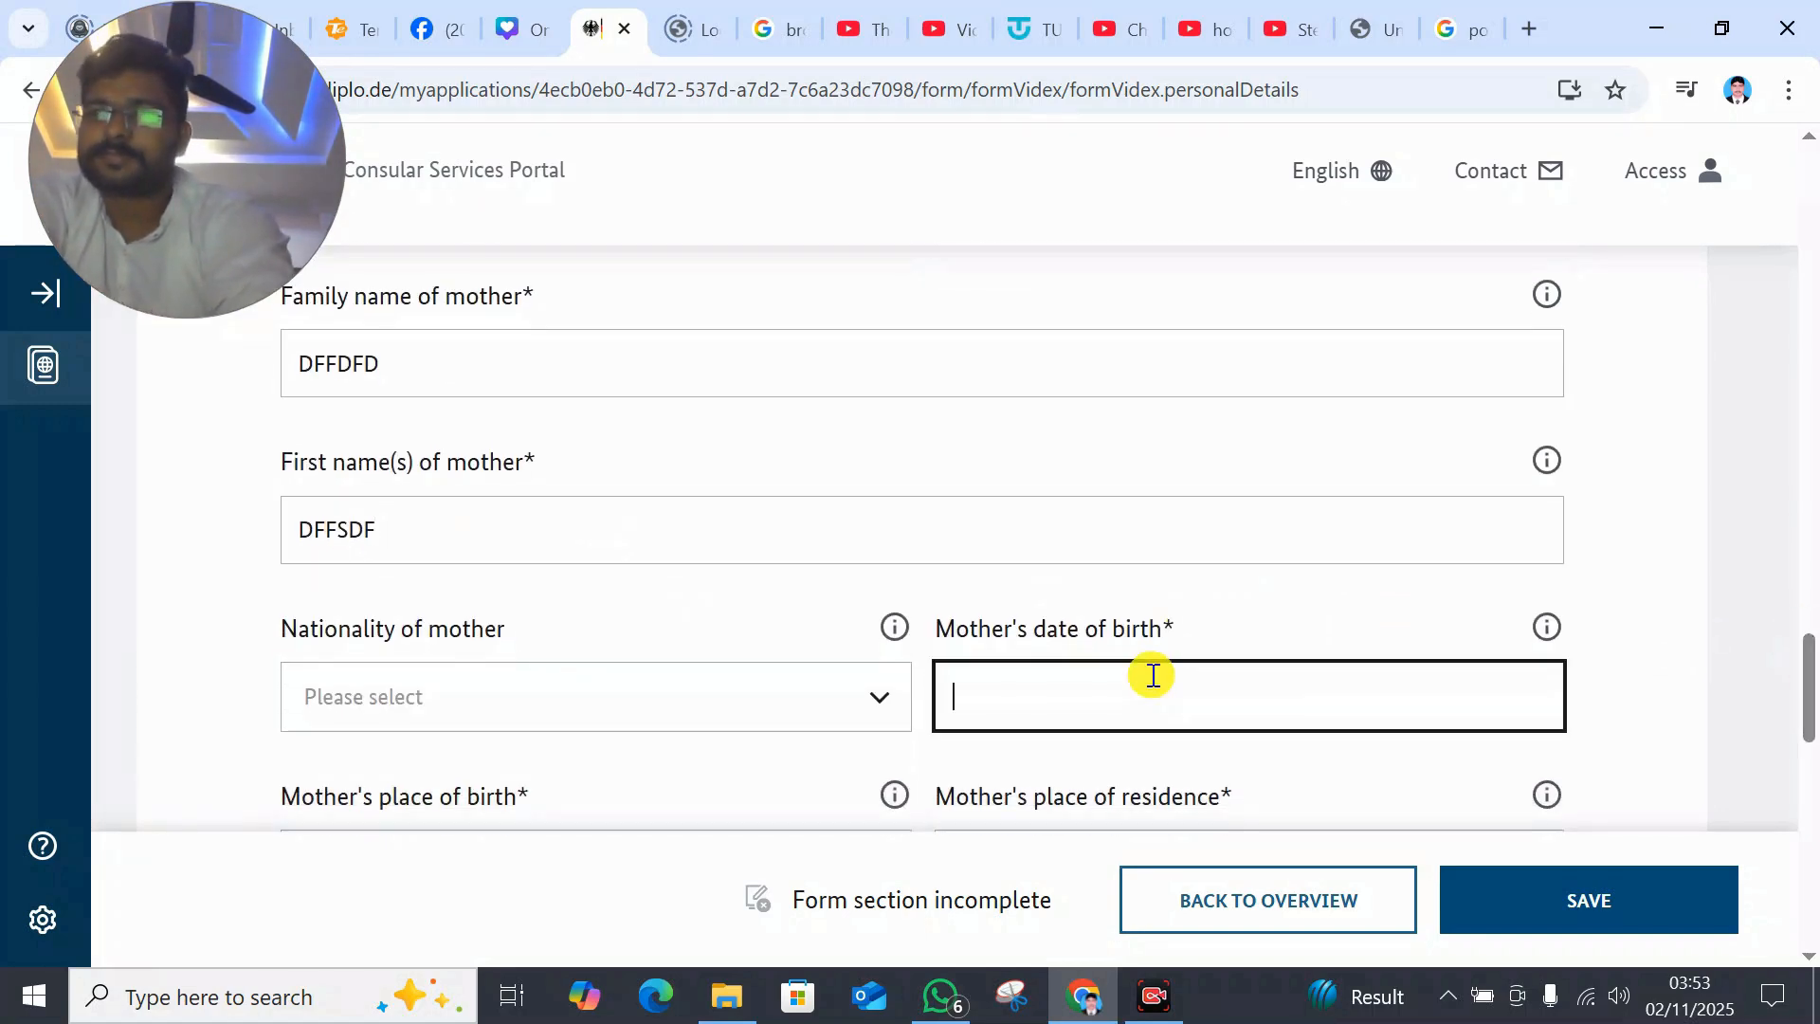
{"action": "left_click", "coordinate": [1655, 673]}
{"action": "left_click_drag", "start_coordinate": [1808, 690], "coordinate": [1809, 730]}
{"action": "left_click", "coordinate": [605, 596]}
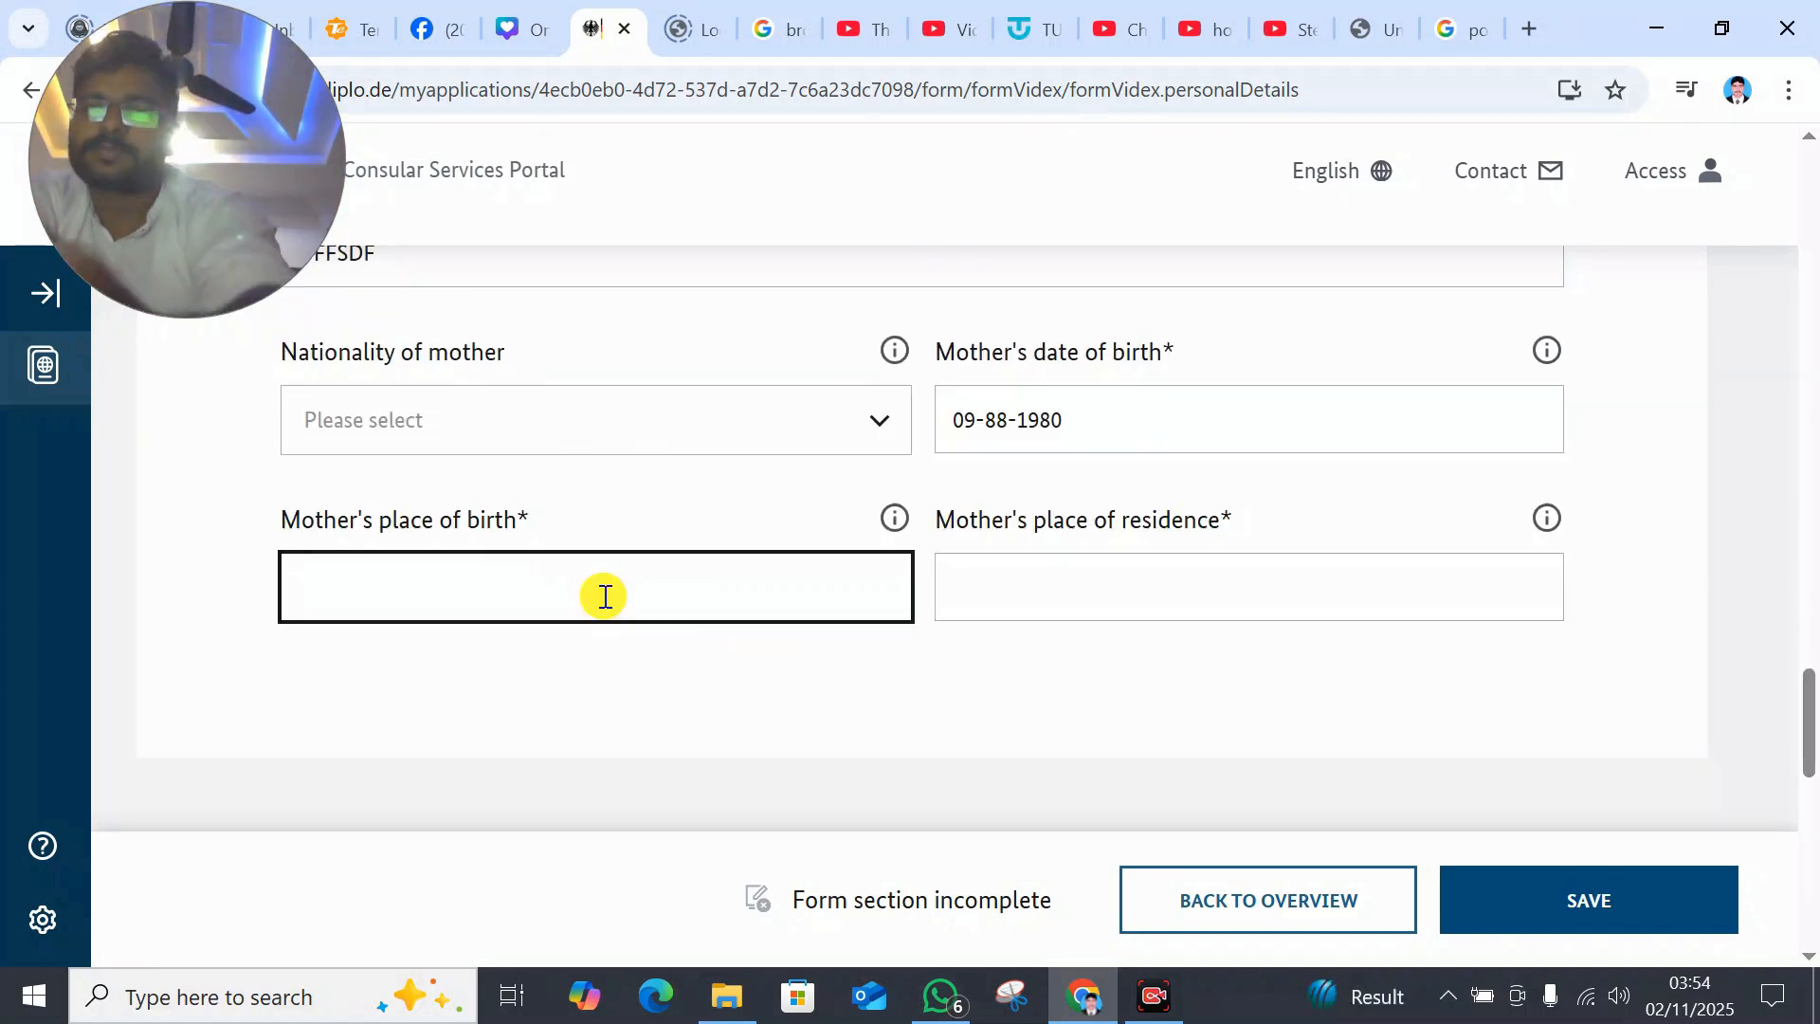
{"action": "left_click", "coordinate": [1600, 891]}
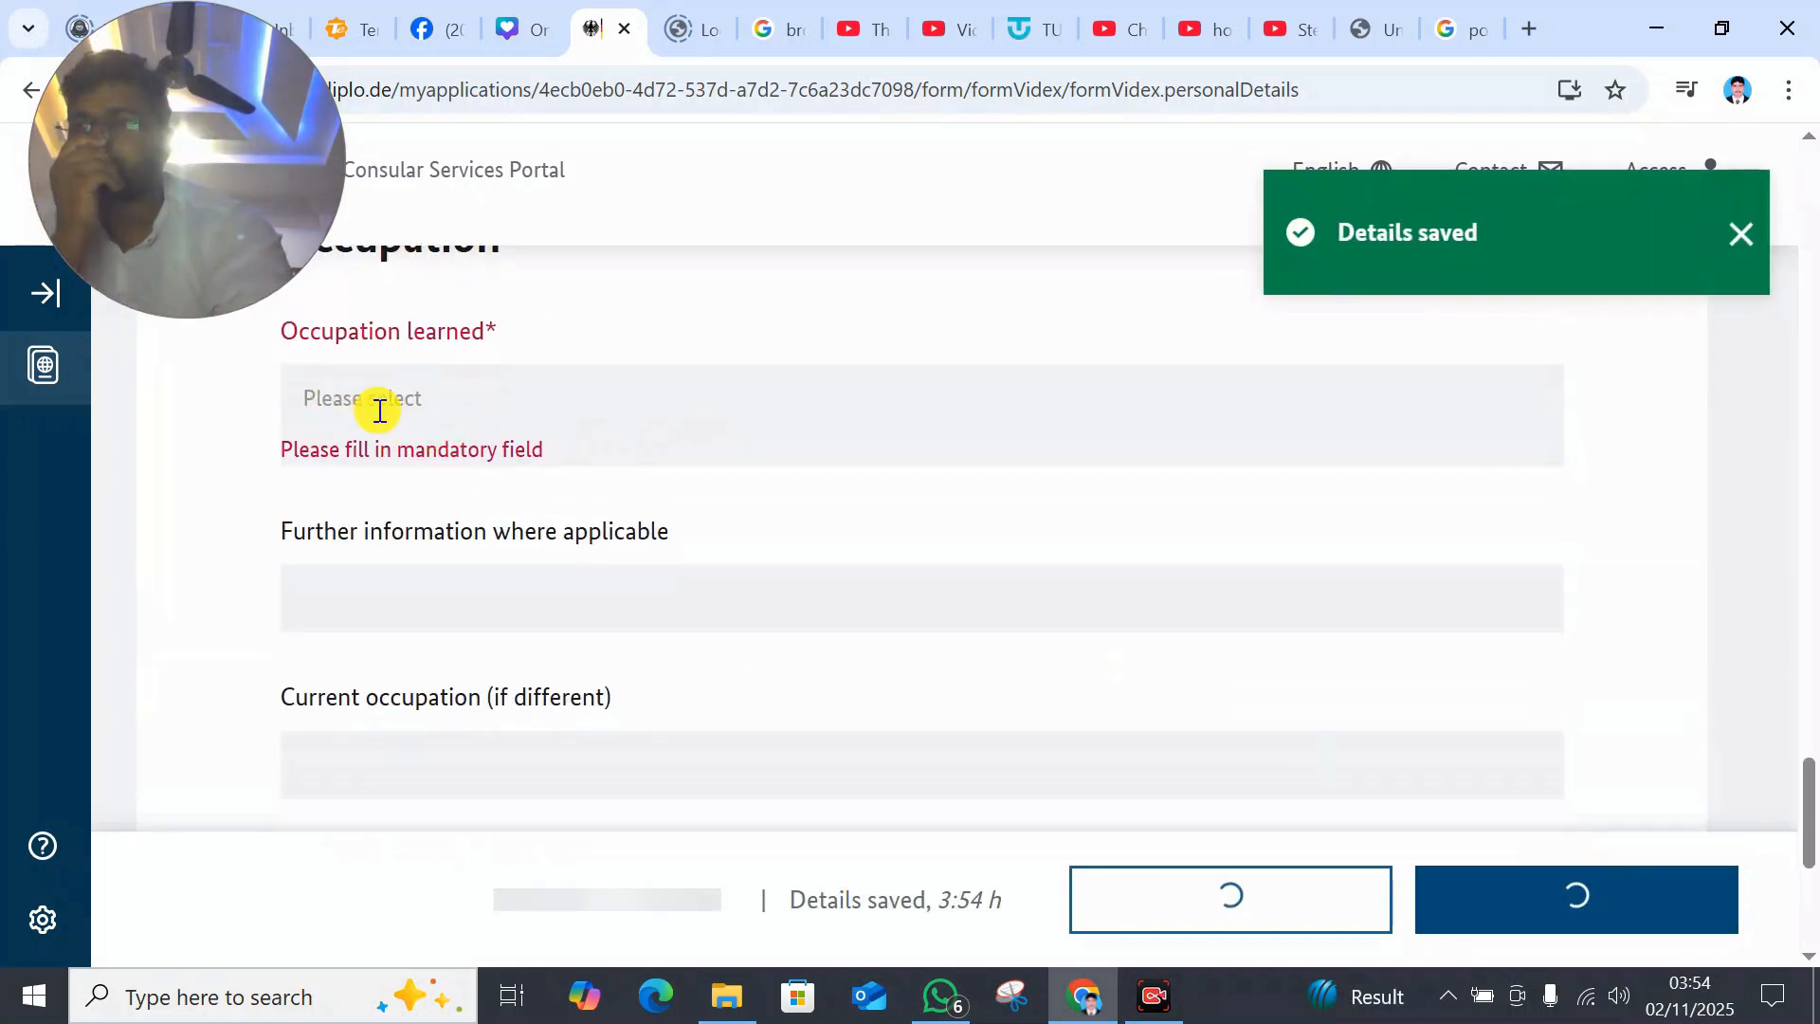
{"action": "left_click", "coordinate": [1515, 821]}
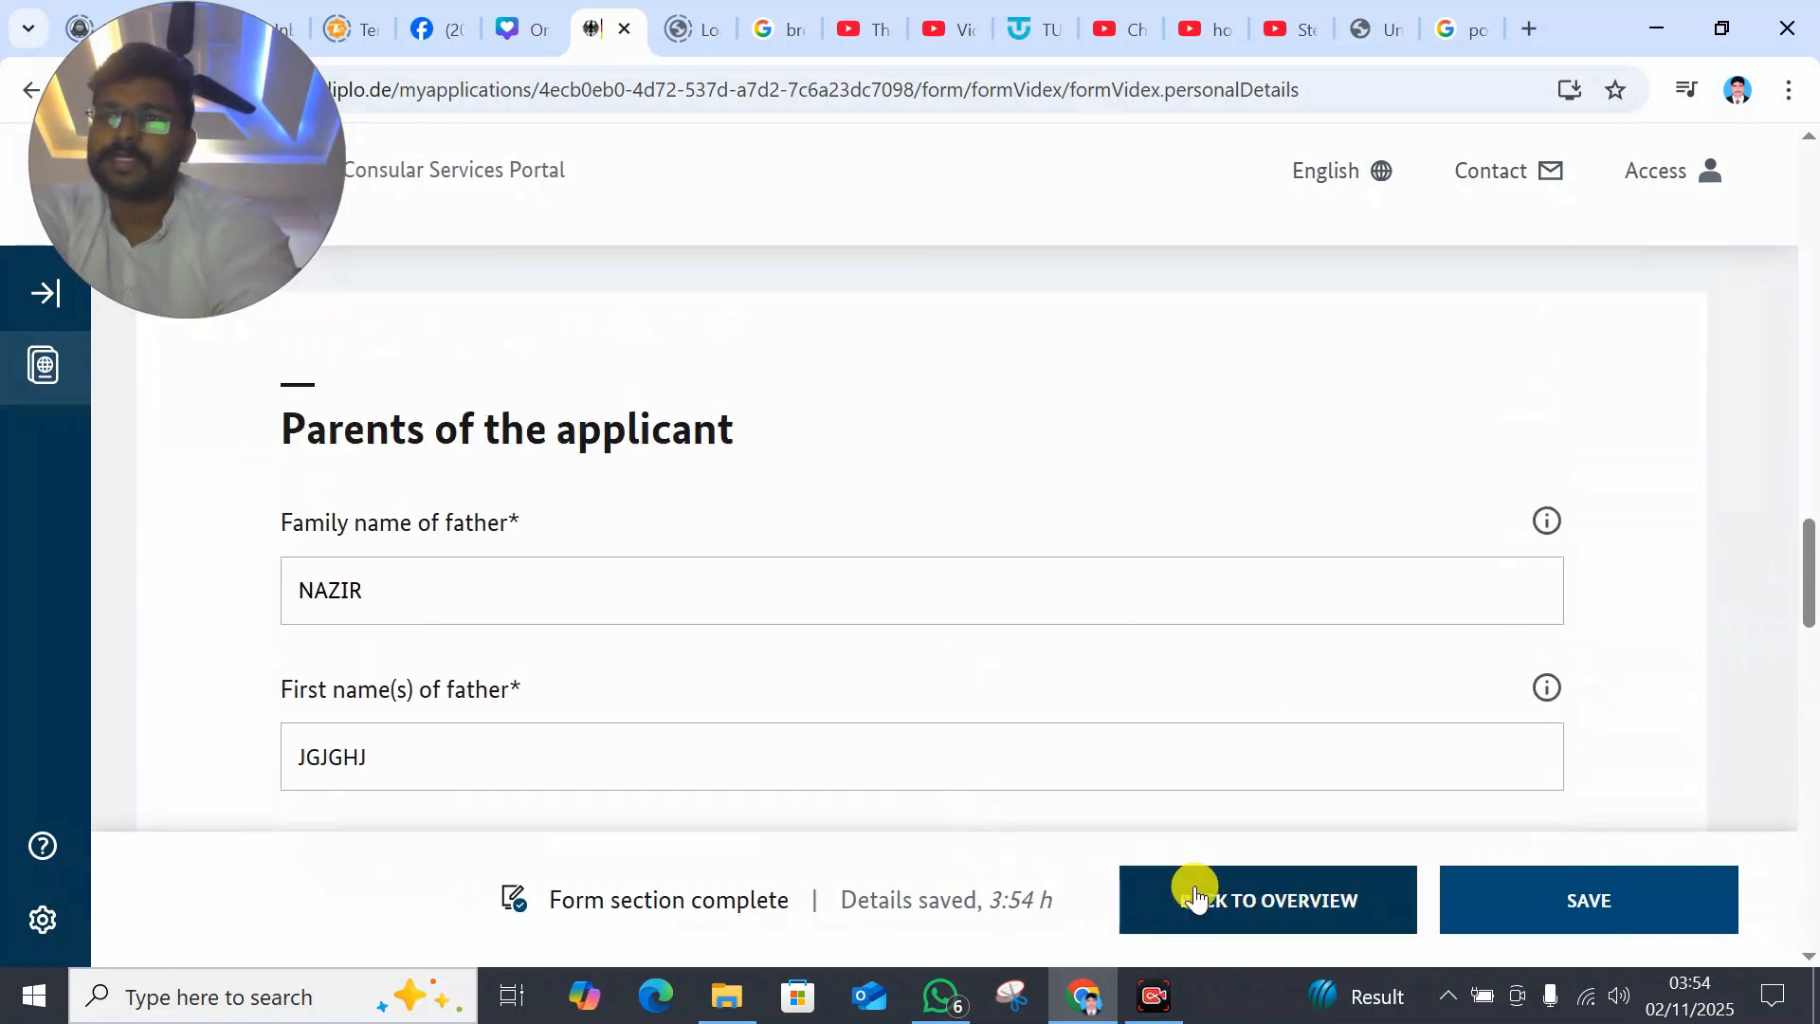
- Open the Contact data section and enter the street address and postal code
{"action": "left_click", "coordinate": [1191, 890]}
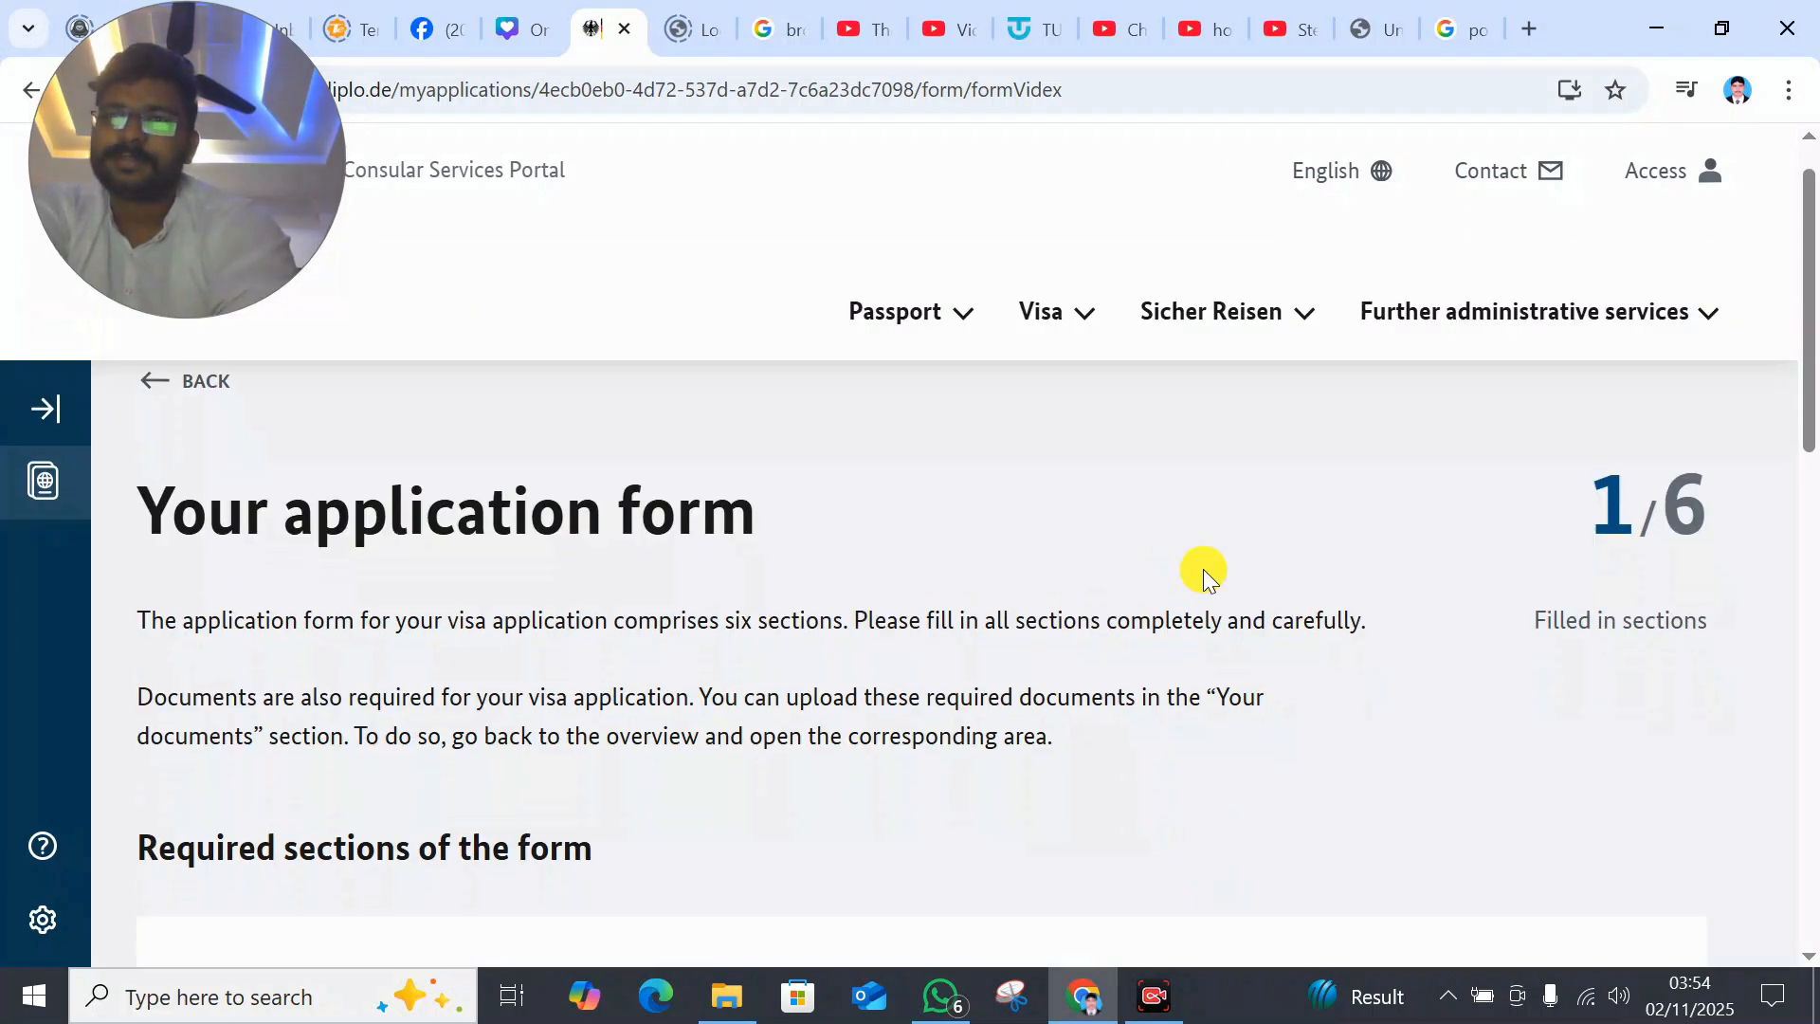
{"action": "scroll", "coordinate": [1204, 575], "scroll_direction": "down", "scroll_amount": 5}
{"action": "scroll", "coordinate": [1733, 595], "scroll_direction": "down", "scroll_amount": 3}
{"action": "left_click", "coordinate": [1393, 621]}
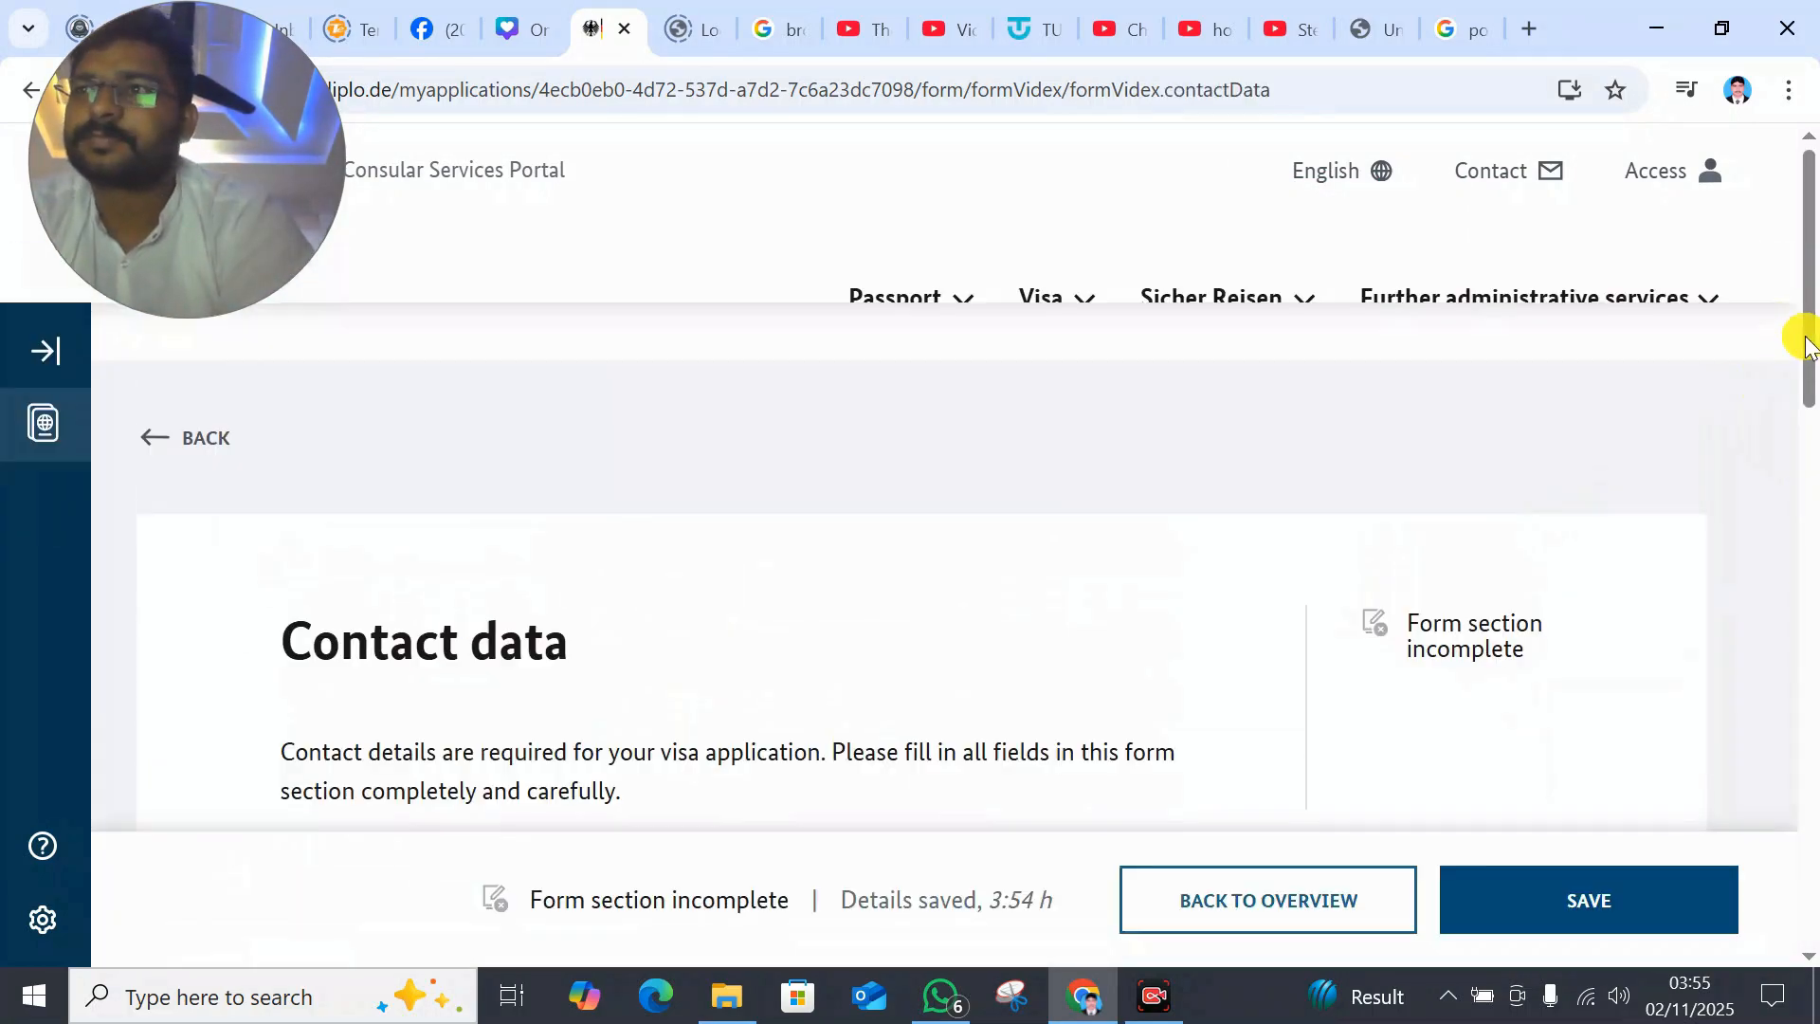
{"action": "scroll", "coordinate": [645, 505], "scroll_direction": "down", "scroll_amount": 5}
{"action": "type", "text": "DEDESD"}
{"action": "left_click_drag", "start_coordinate": [1808, 498], "coordinate": [1809, 603]}
{"action": "left_click", "coordinate": [588, 547]}
{"action": "type", "text": "FFDSFDS"}
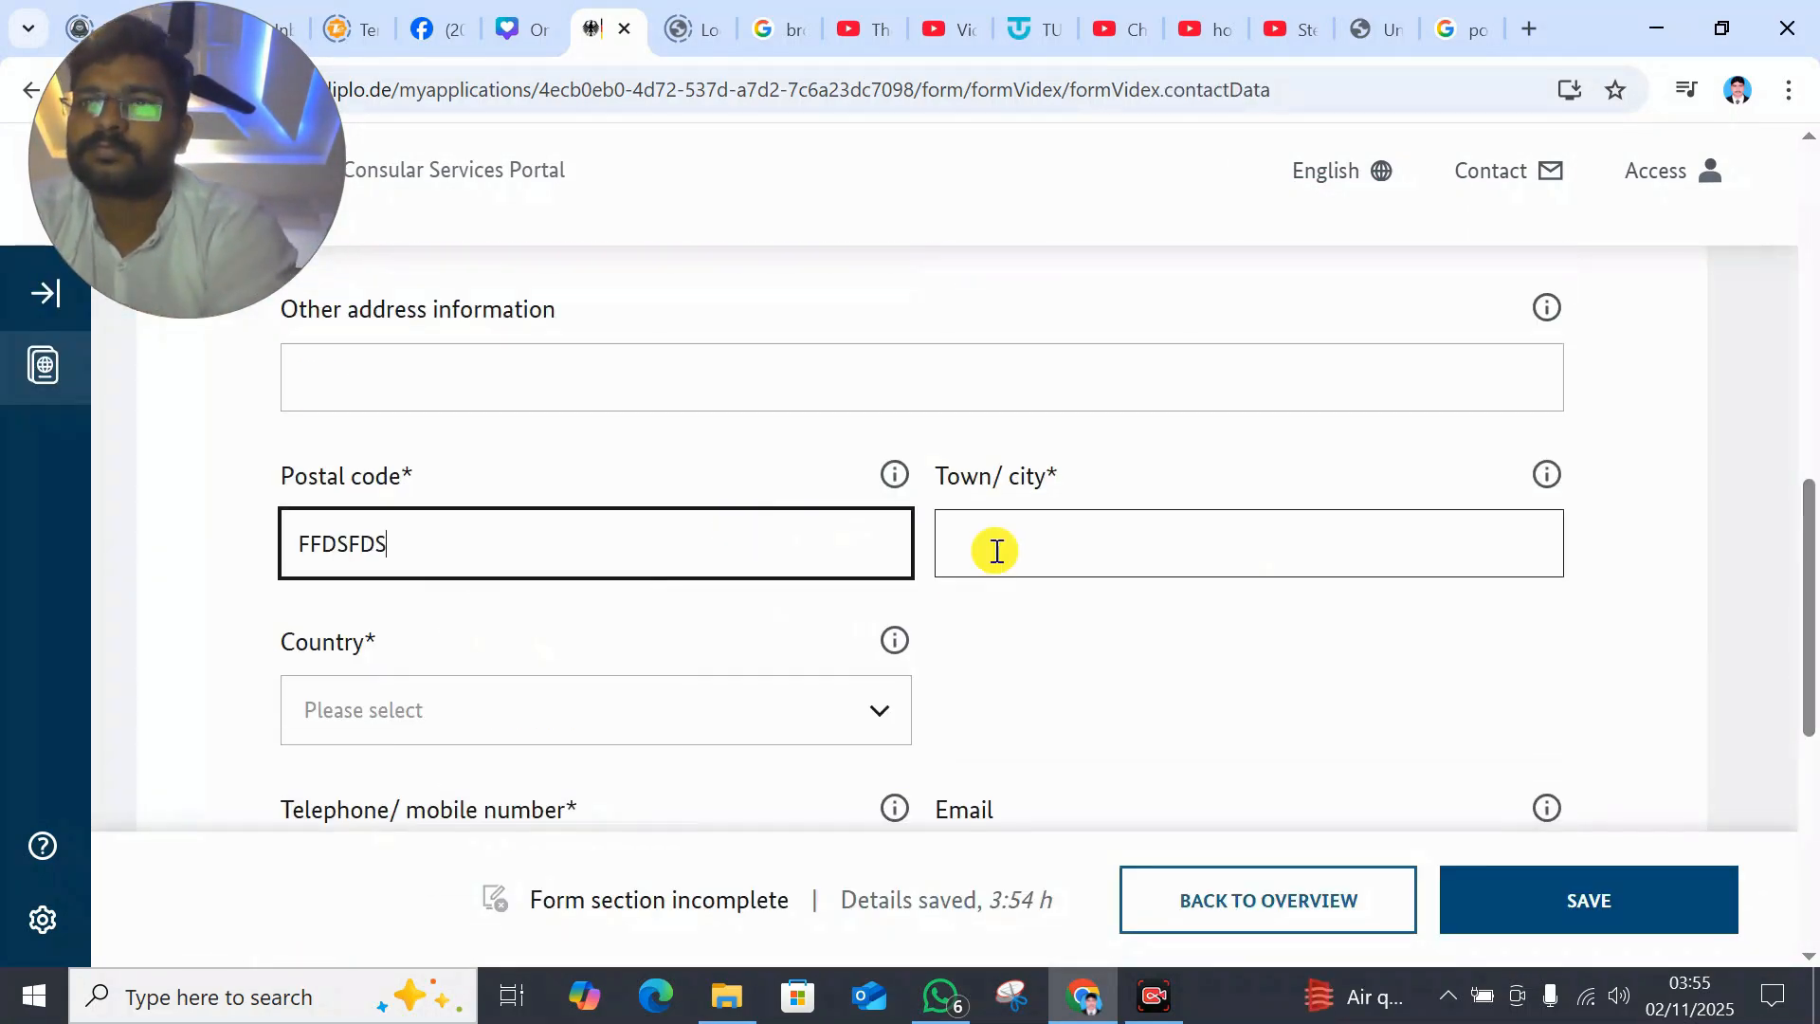
{"action": "left_click_drag", "start_coordinate": [1809, 503], "coordinate": [1809, 613]}
- Set the address country to United Kingdom, correcting an initial Pakistan choice
{"action": "left_click", "coordinate": [880, 337]}
{"action": "left_click_drag", "start_coordinate": [899, 419], "coordinate": [897, 490]}
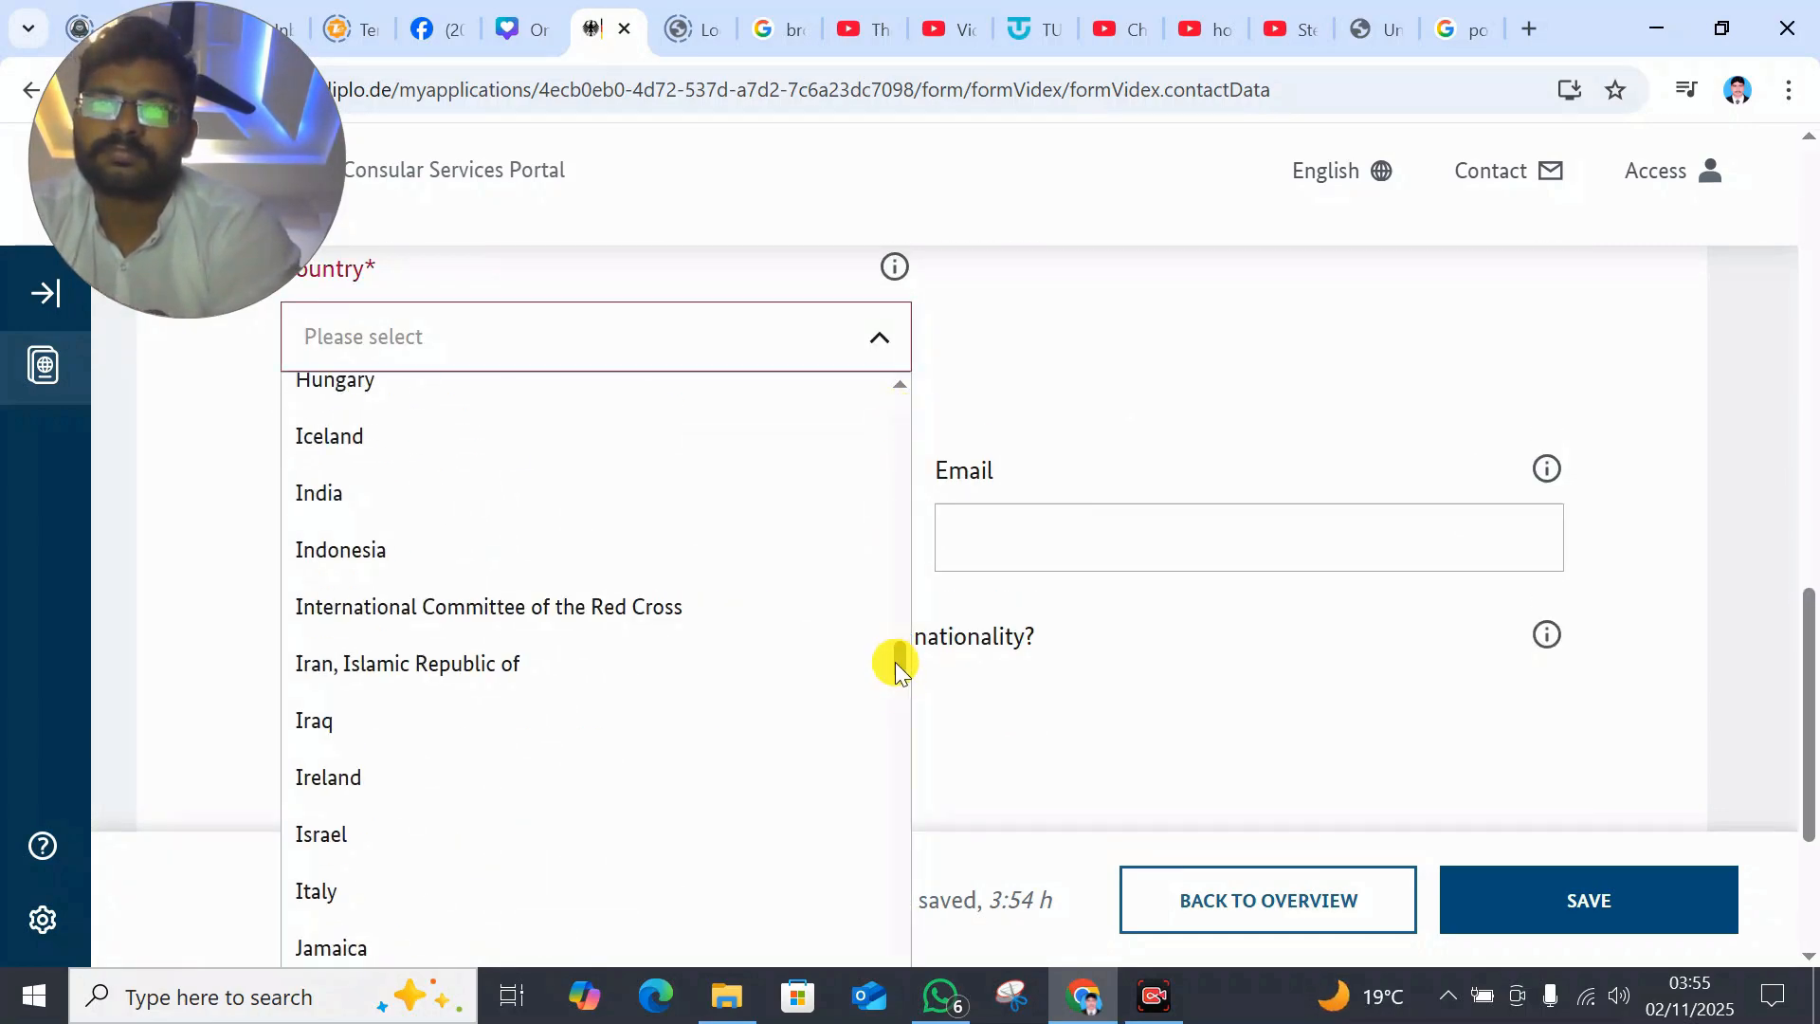
{"action": "left_click_drag", "start_coordinate": [902, 813], "coordinate": [907, 843]}
{"action": "left_click", "coordinate": [634, 579]}
{"action": "left_click_drag", "start_coordinate": [1807, 810], "coordinate": [1769, 801]}
{"action": "left_click", "coordinate": [701, 404]}
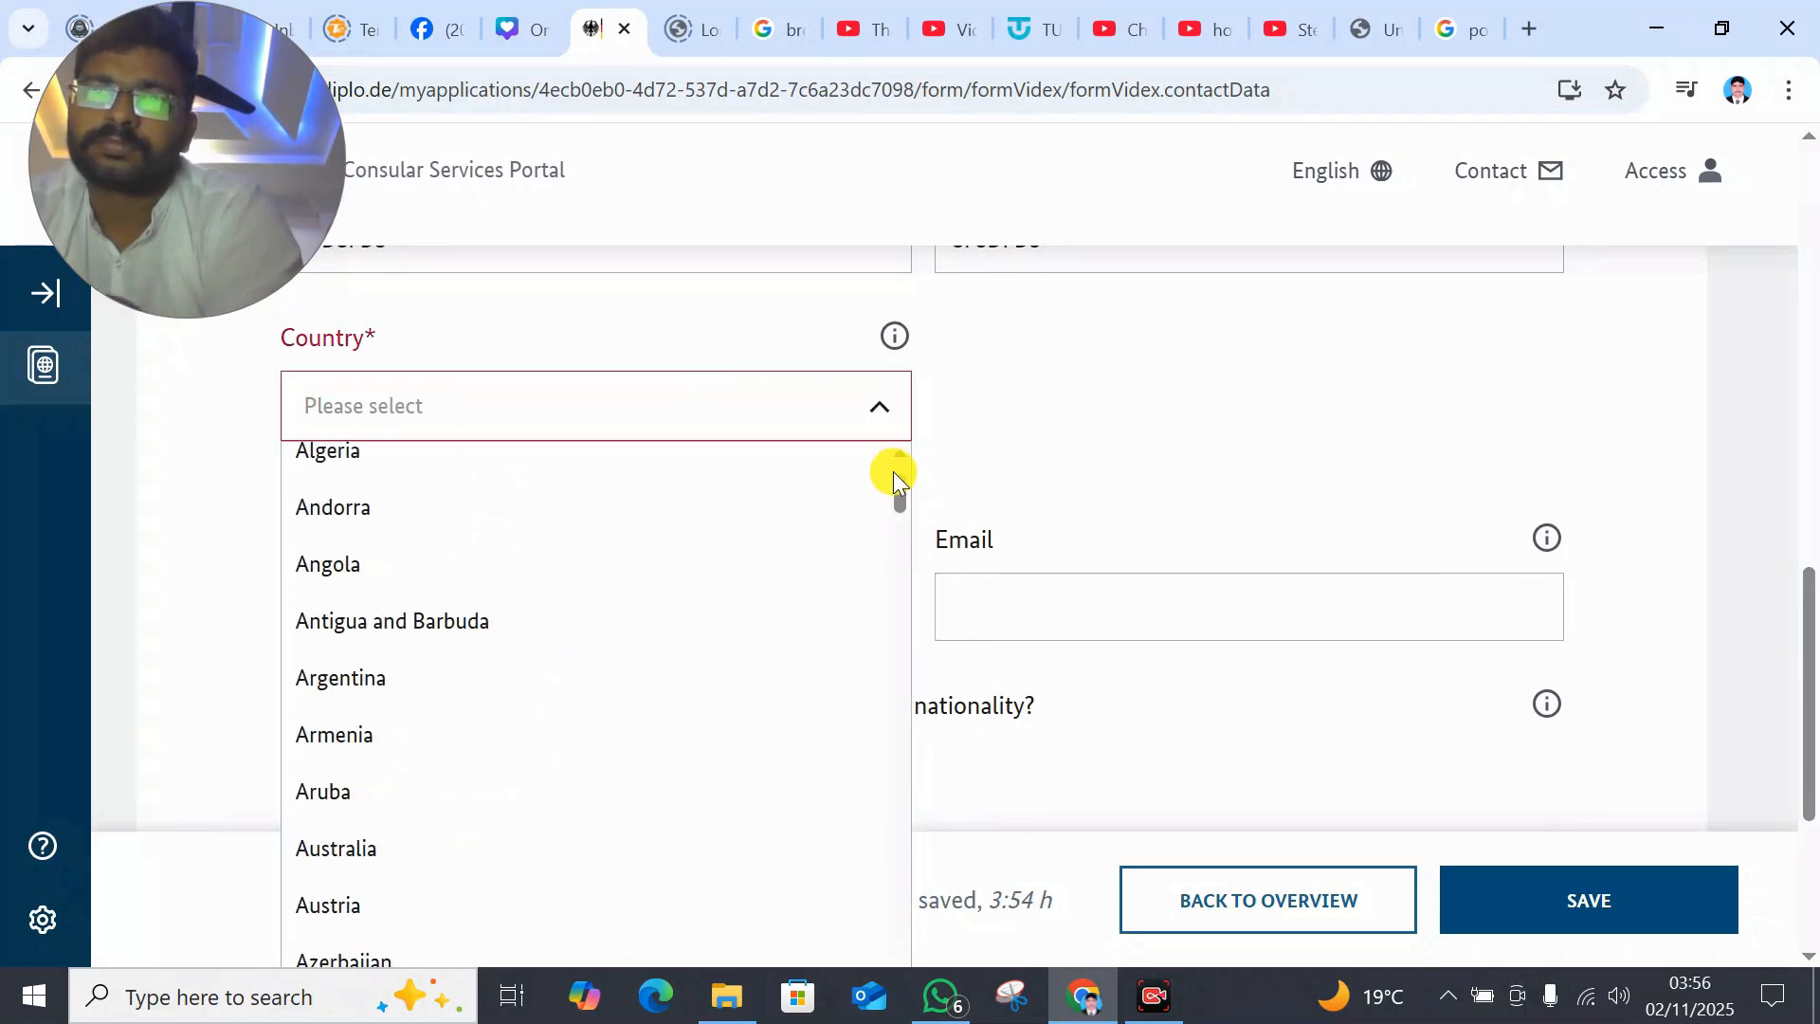
{"action": "left_click_drag", "start_coordinate": [1808, 697], "coordinate": [1809, 746]}
{"action": "left_click_drag", "start_coordinate": [901, 448], "coordinate": [917, 370]}
{"action": "left_click_drag", "start_coordinate": [904, 512], "coordinate": [869, 910]}
{"action": "left_click", "coordinate": [834, 841]}
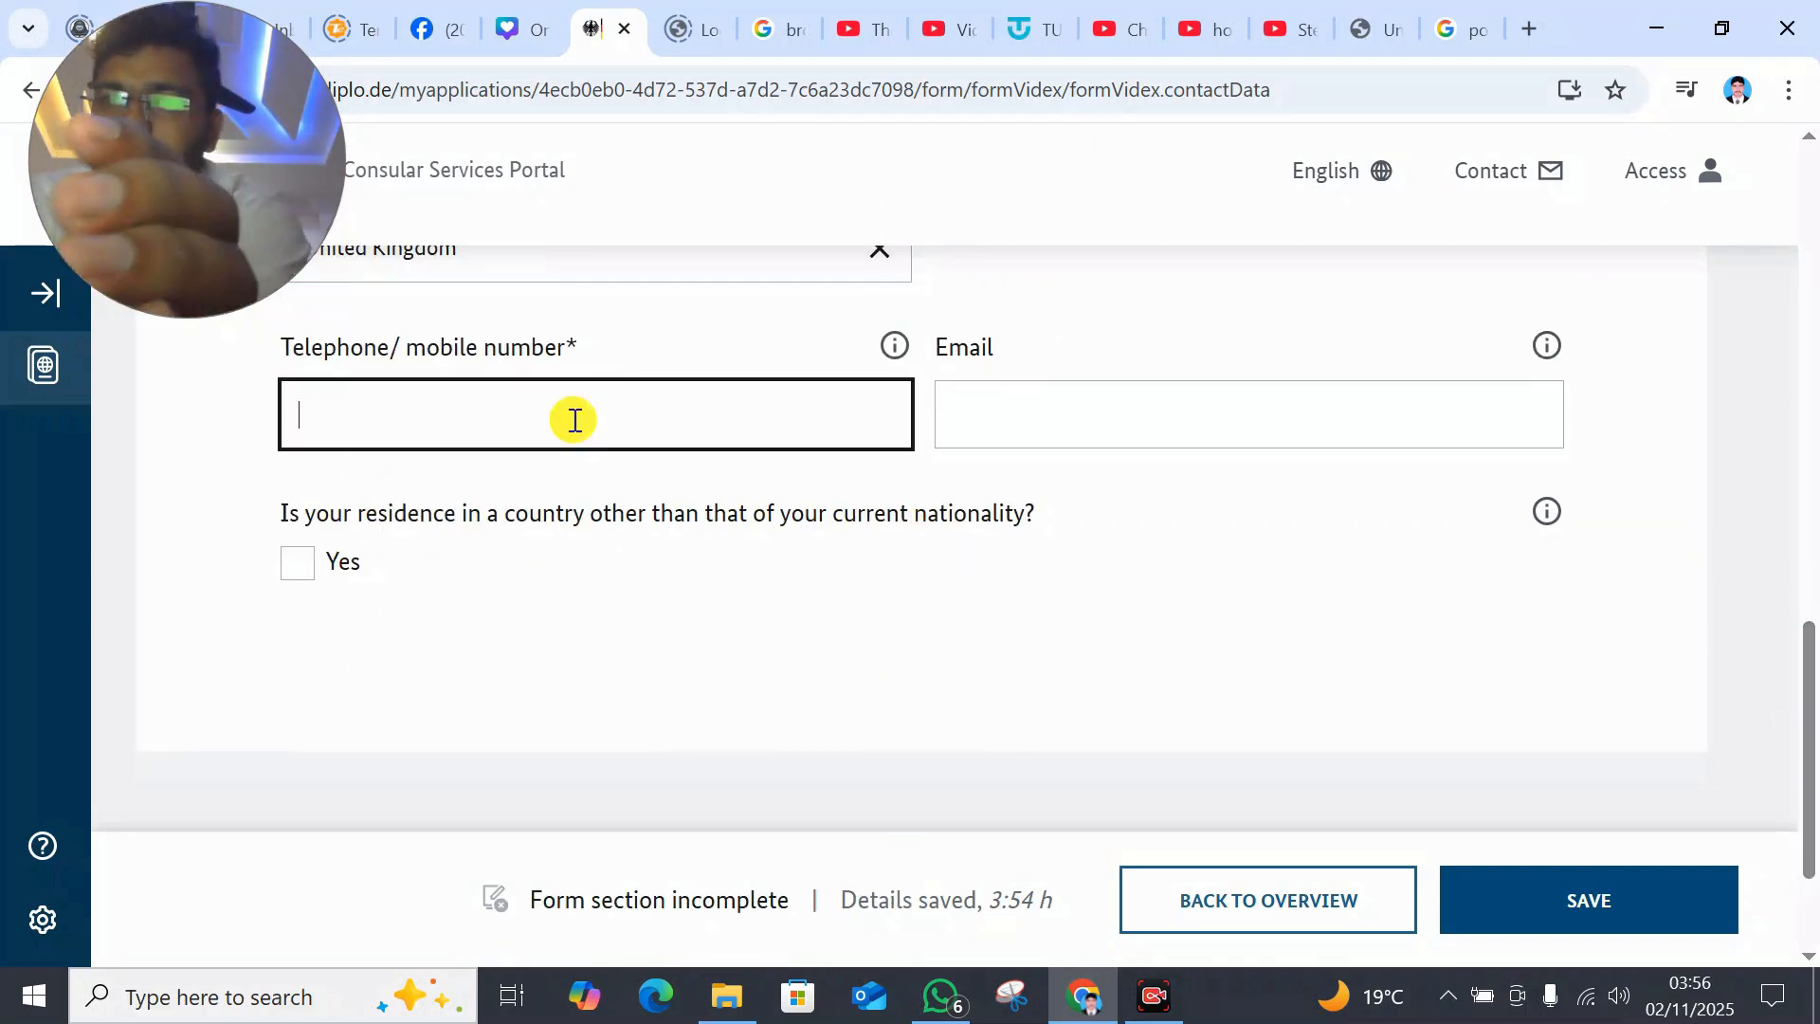
- Save contact data with Yes for residence outside the nationality country, and return to the overview
{"action": "left_click", "coordinate": [1529, 912]}
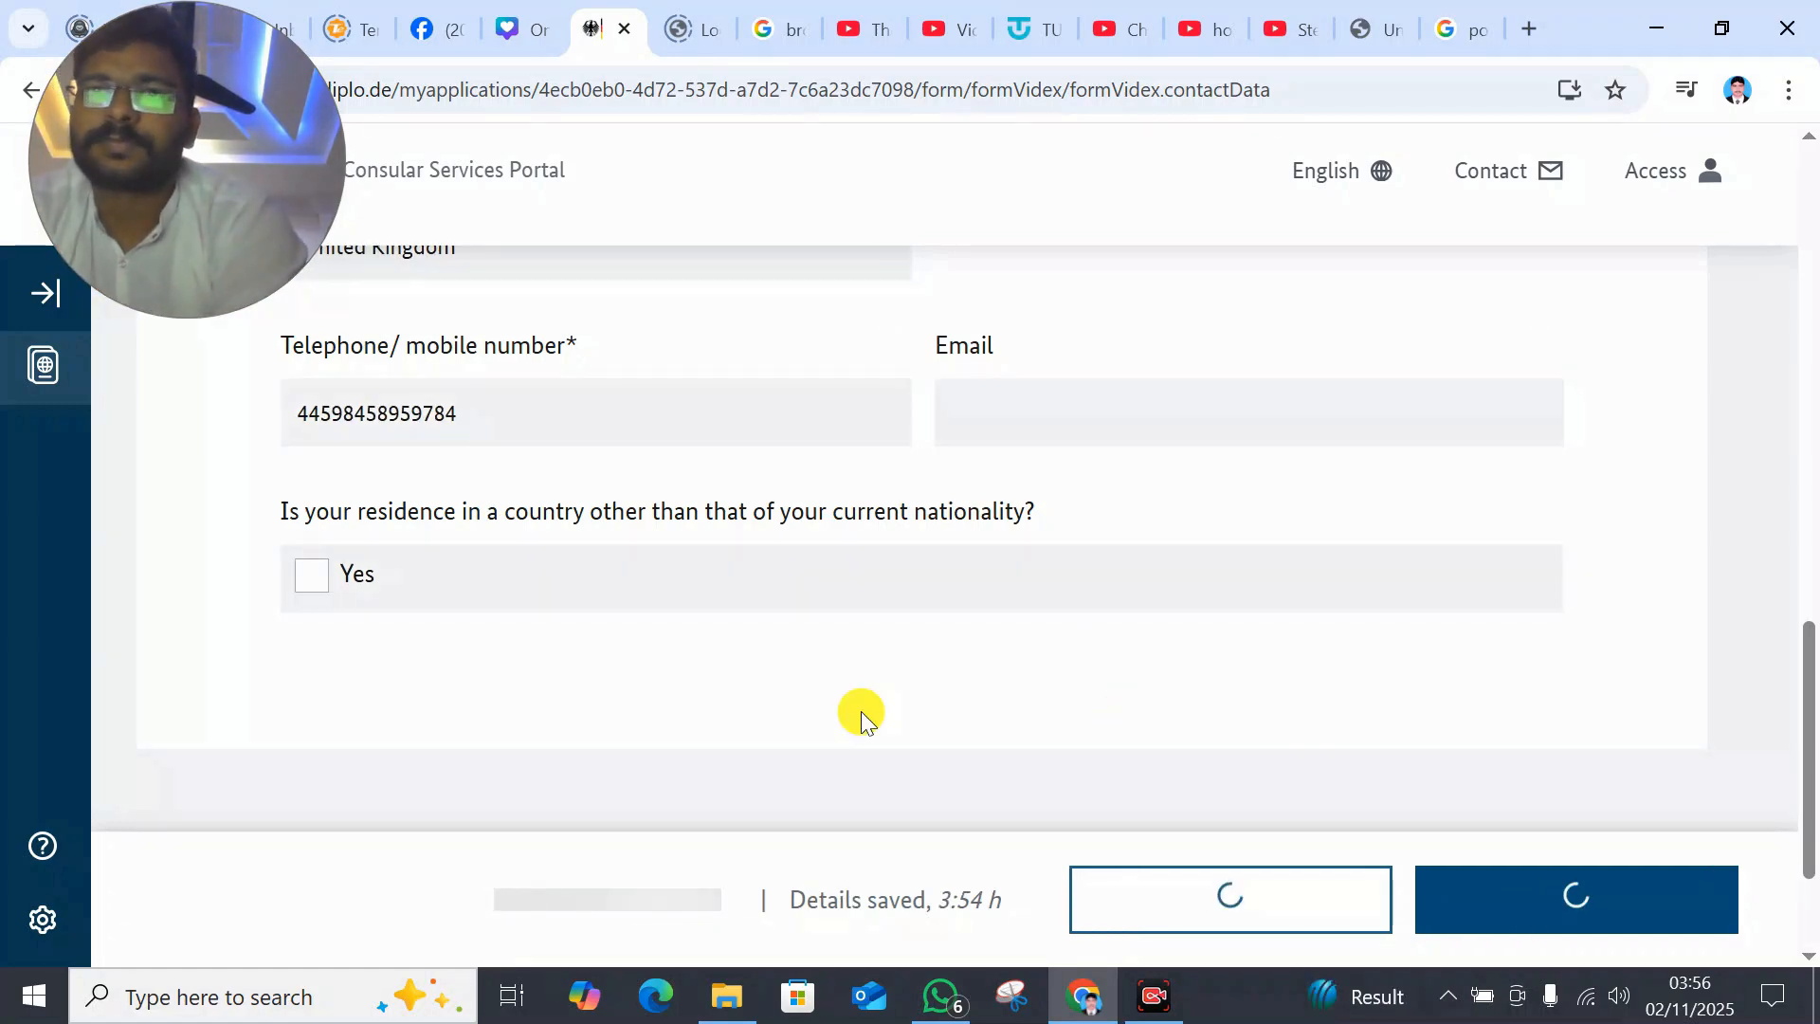
{"action": "left_click", "coordinate": [301, 569]}
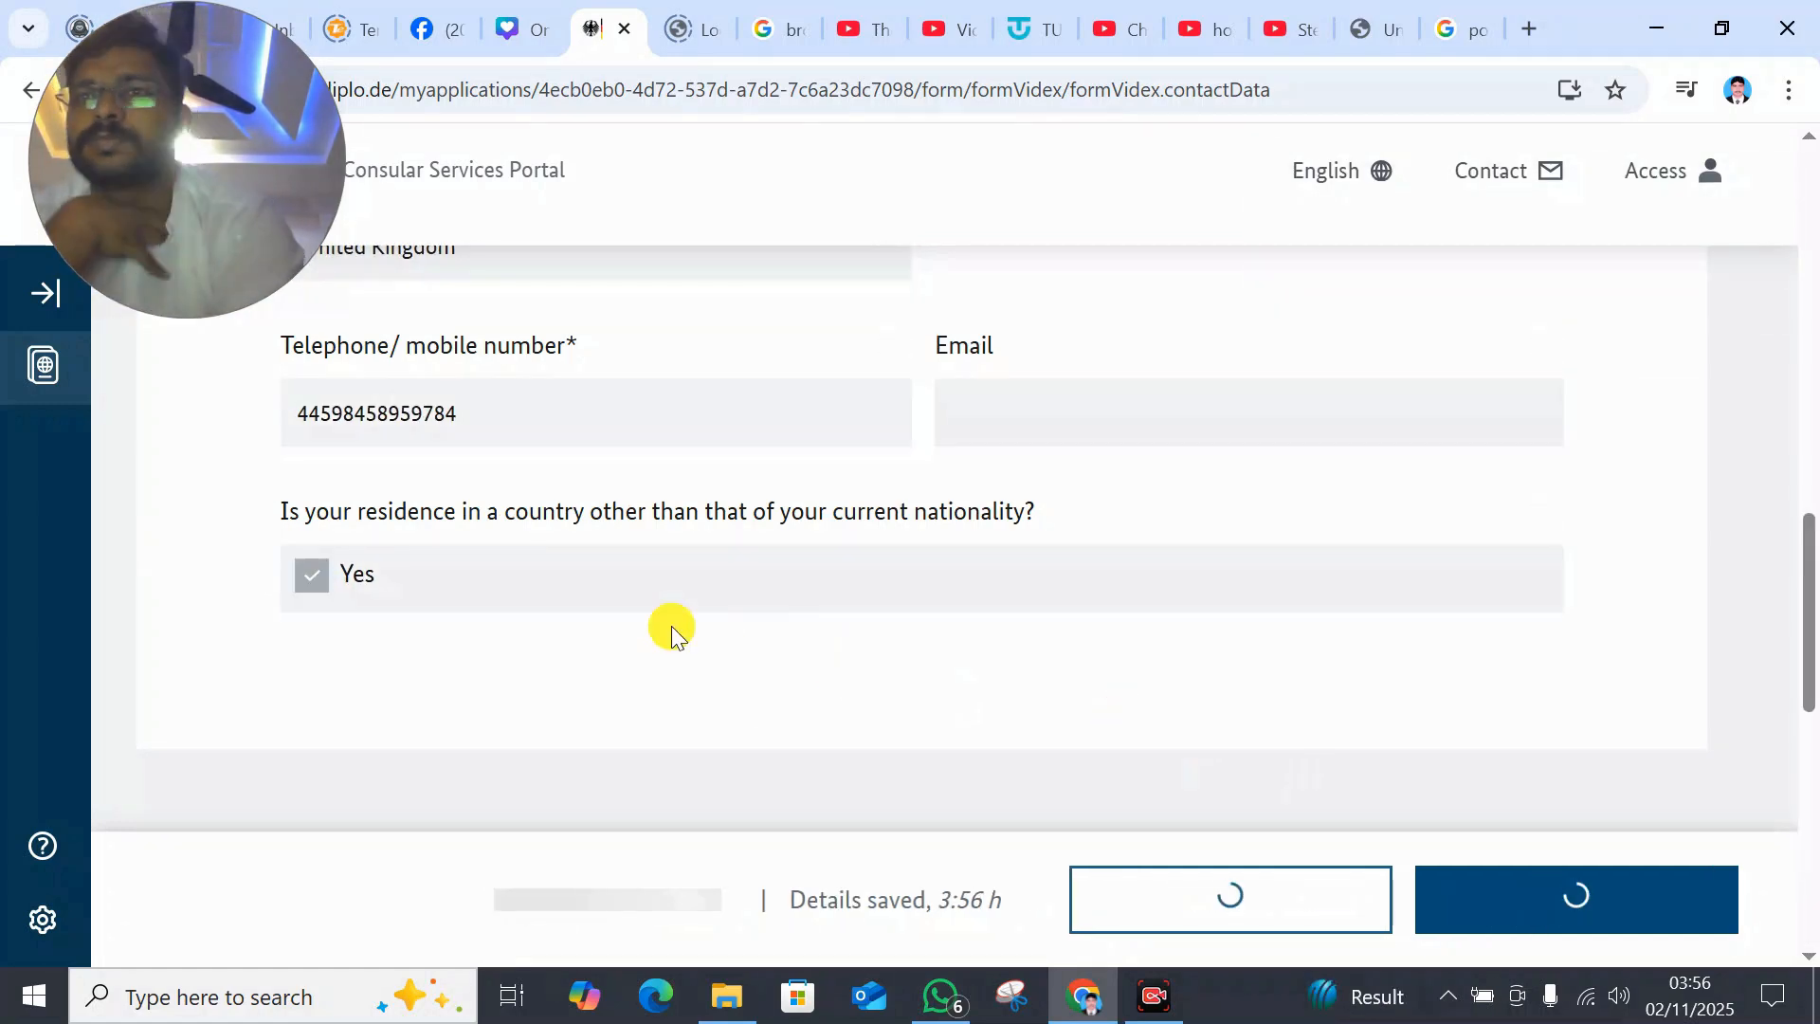
{"action": "left_click", "coordinate": [1280, 898]}
- Fill the identification papers with issue date 10.11.2022 and issuing state Pakistan, and save them
{"action": "left_click_drag", "start_coordinate": [1790, 558], "coordinate": [1807, 616]}
{"action": "left_click", "coordinate": [1442, 642]}
{"action": "left_click", "coordinate": [867, 517]}
{"action": "left_click", "coordinate": [834, 580]}
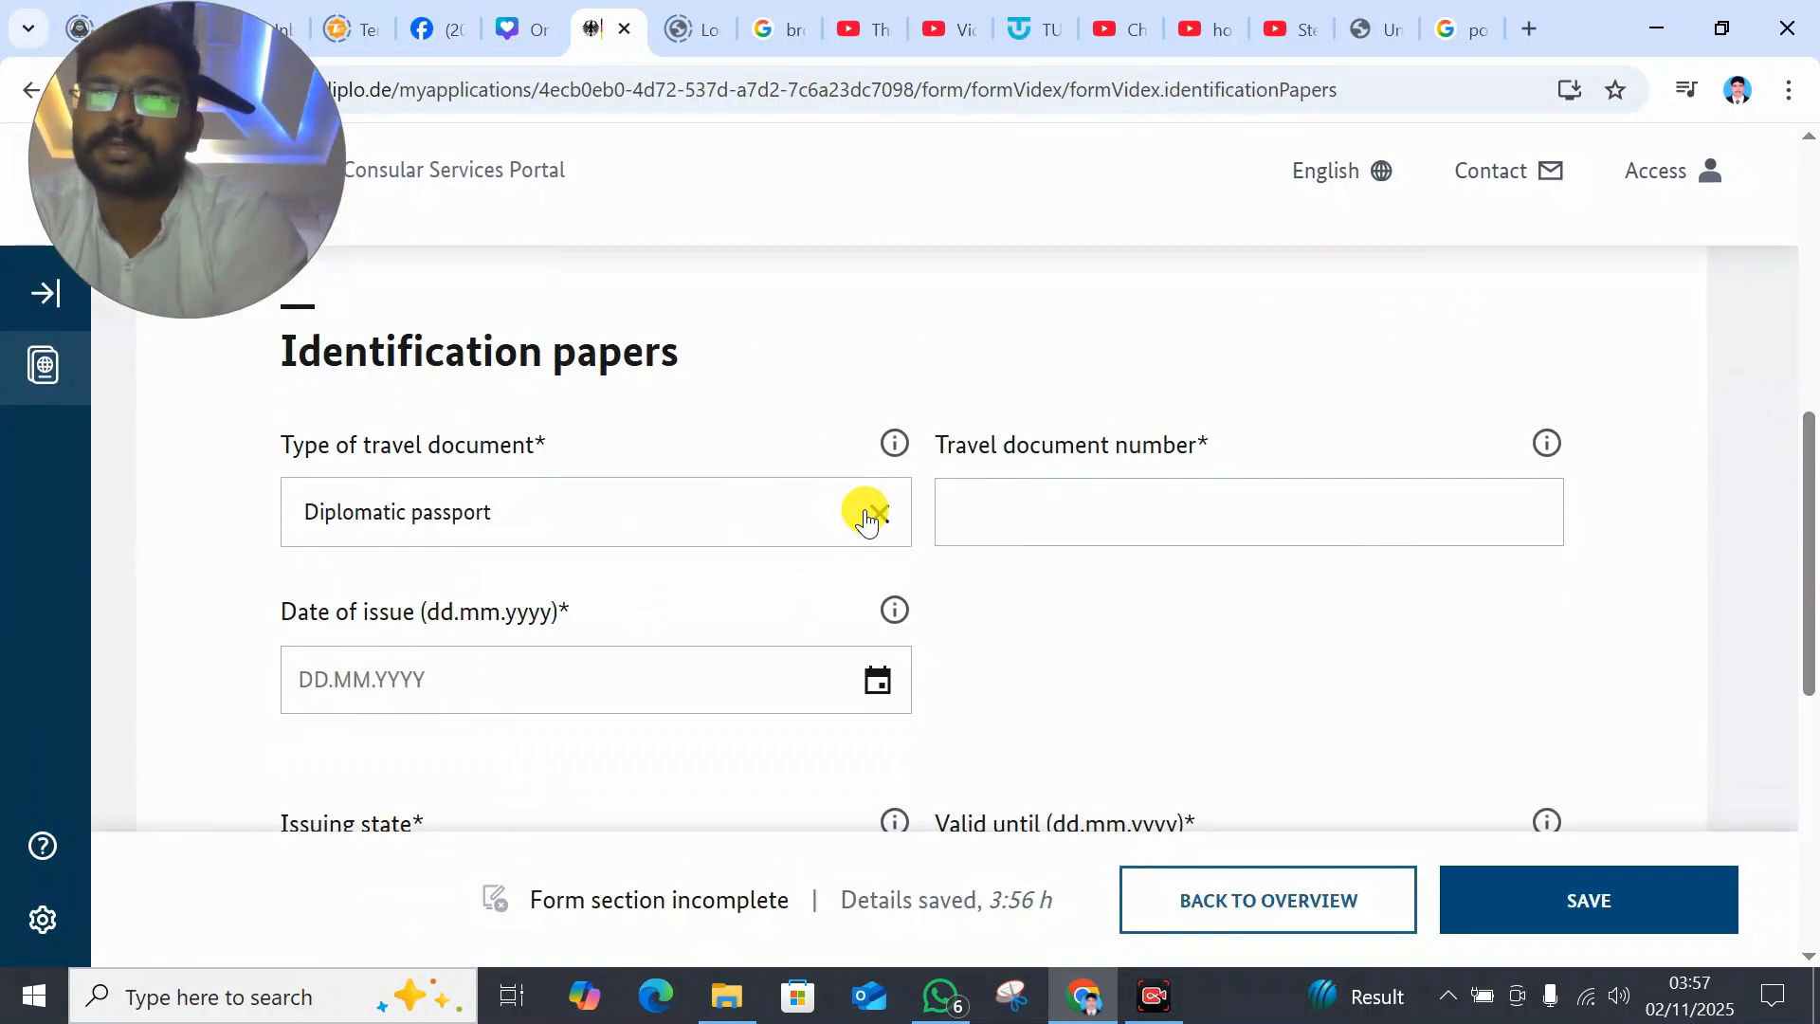
{"action": "left_click", "coordinate": [464, 681]}
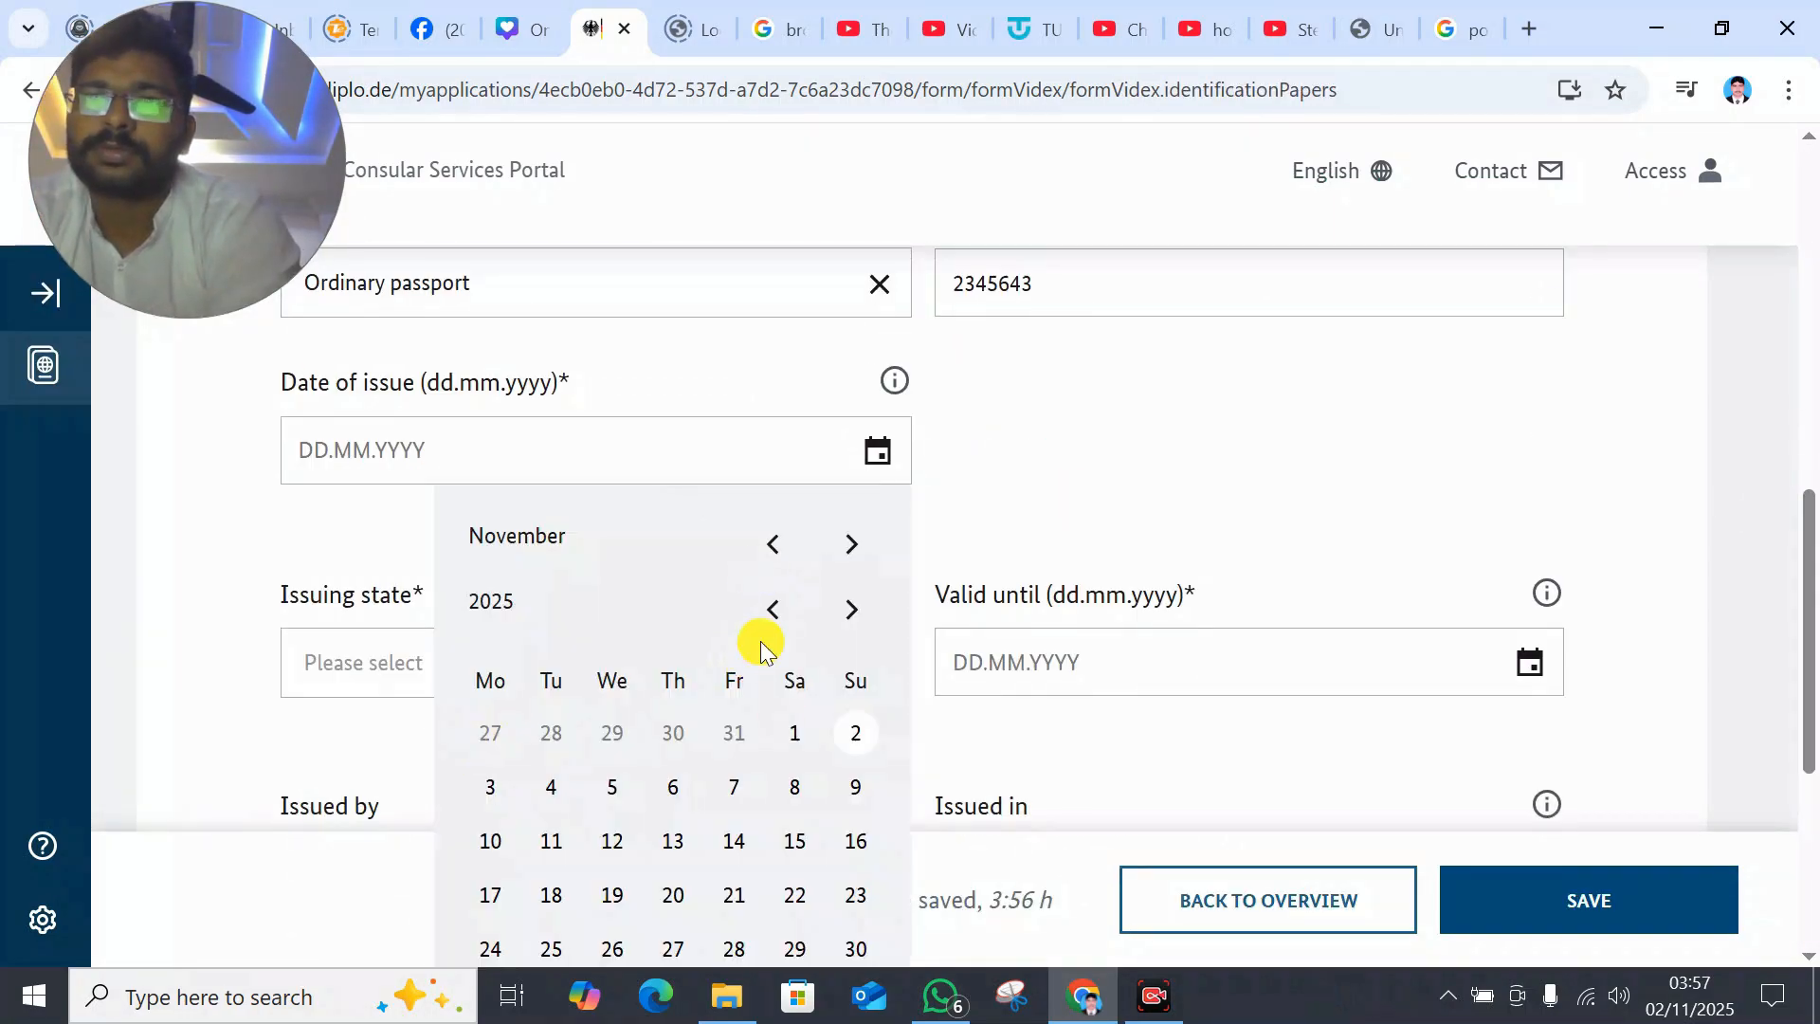
{"action": "left_click", "coordinate": [773, 610]}
{"action": "left_click", "coordinate": [772, 610]}
{"action": "left_click", "coordinate": [772, 610]}
{"action": "left_click", "coordinate": [673, 787]}
{"action": "left_click", "coordinate": [882, 679]}
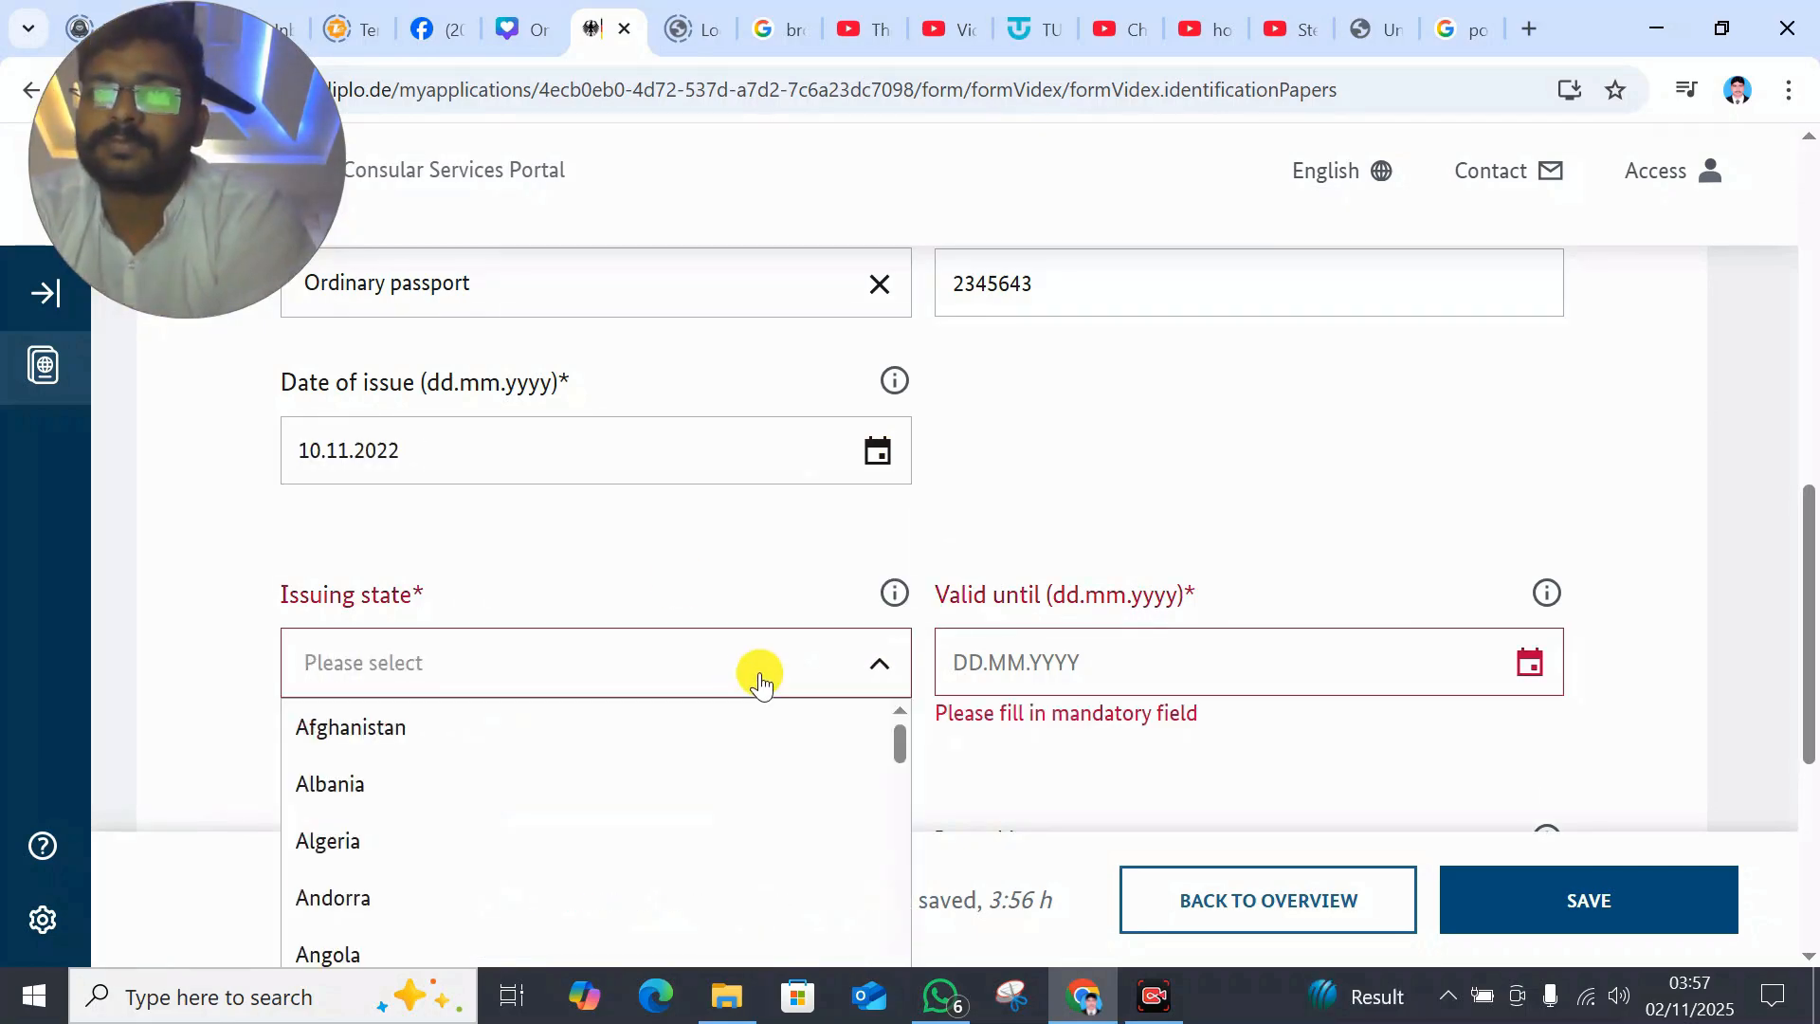
{"action": "scroll", "coordinate": [1406, 942], "scroll_direction": "down", "scroll_amount": 3}
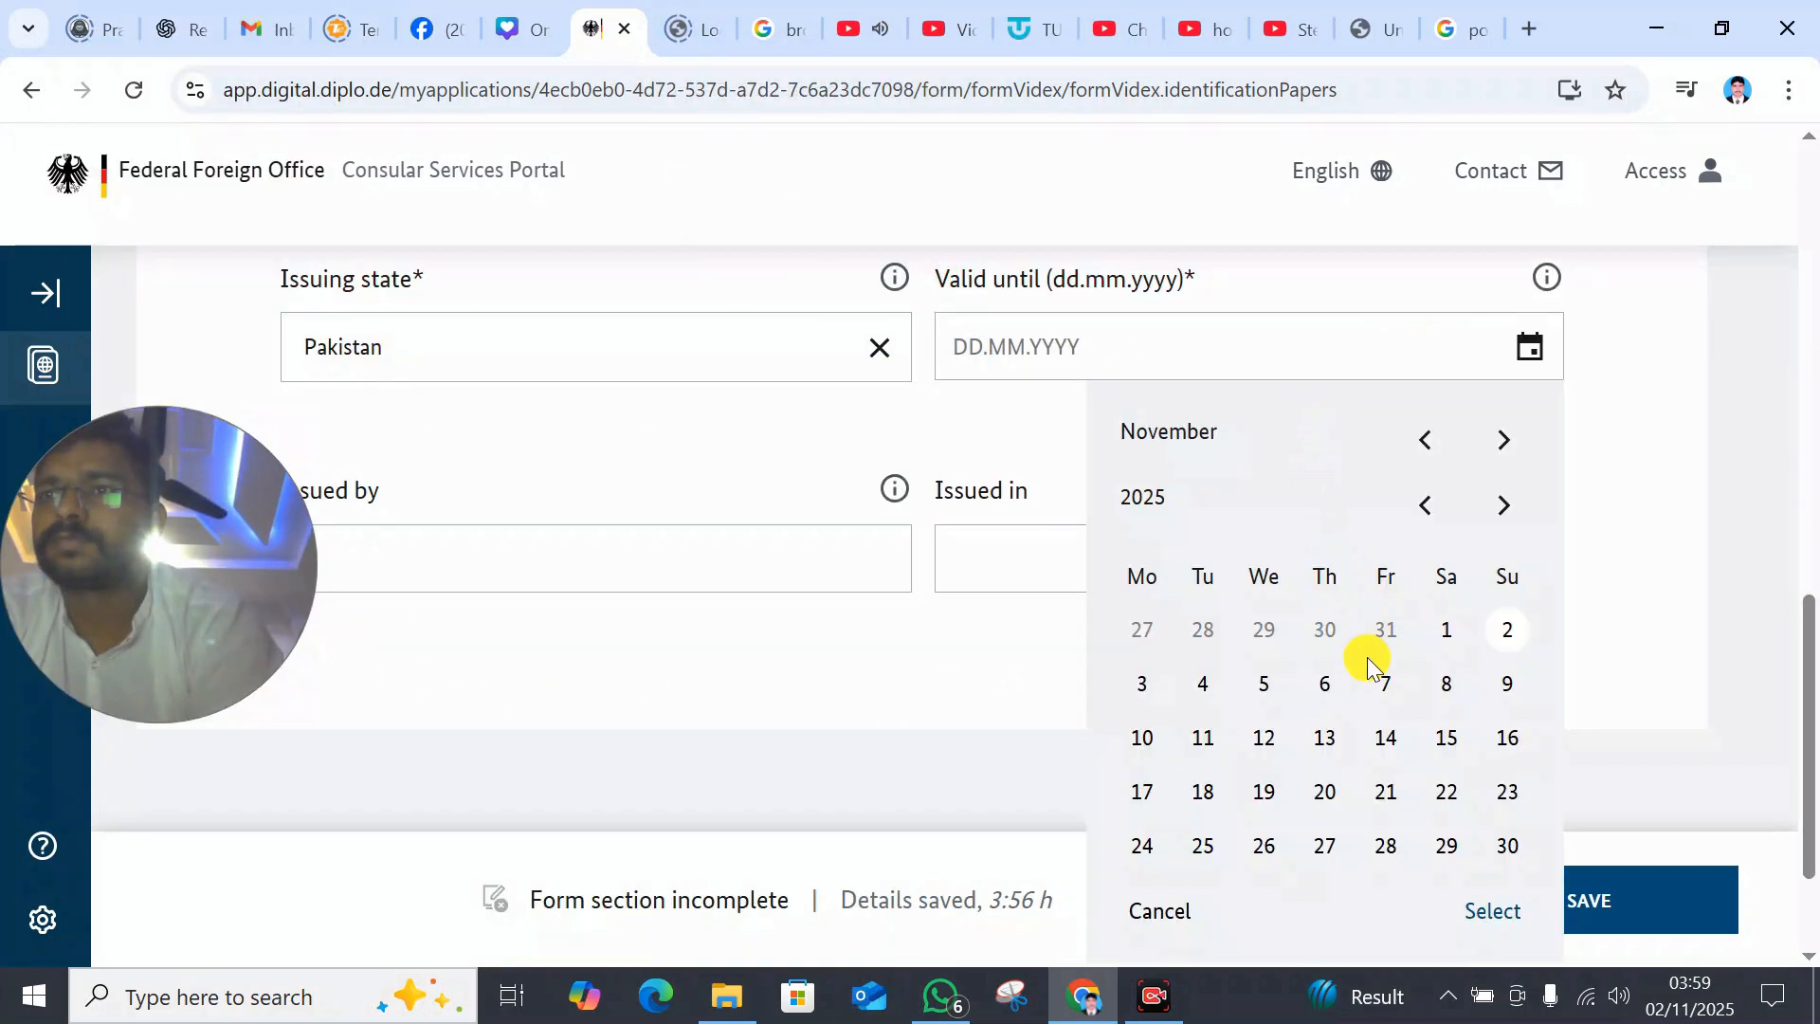
{"action": "left_click", "coordinate": [1321, 682]}
{"action": "left_click", "coordinate": [1560, 887]}
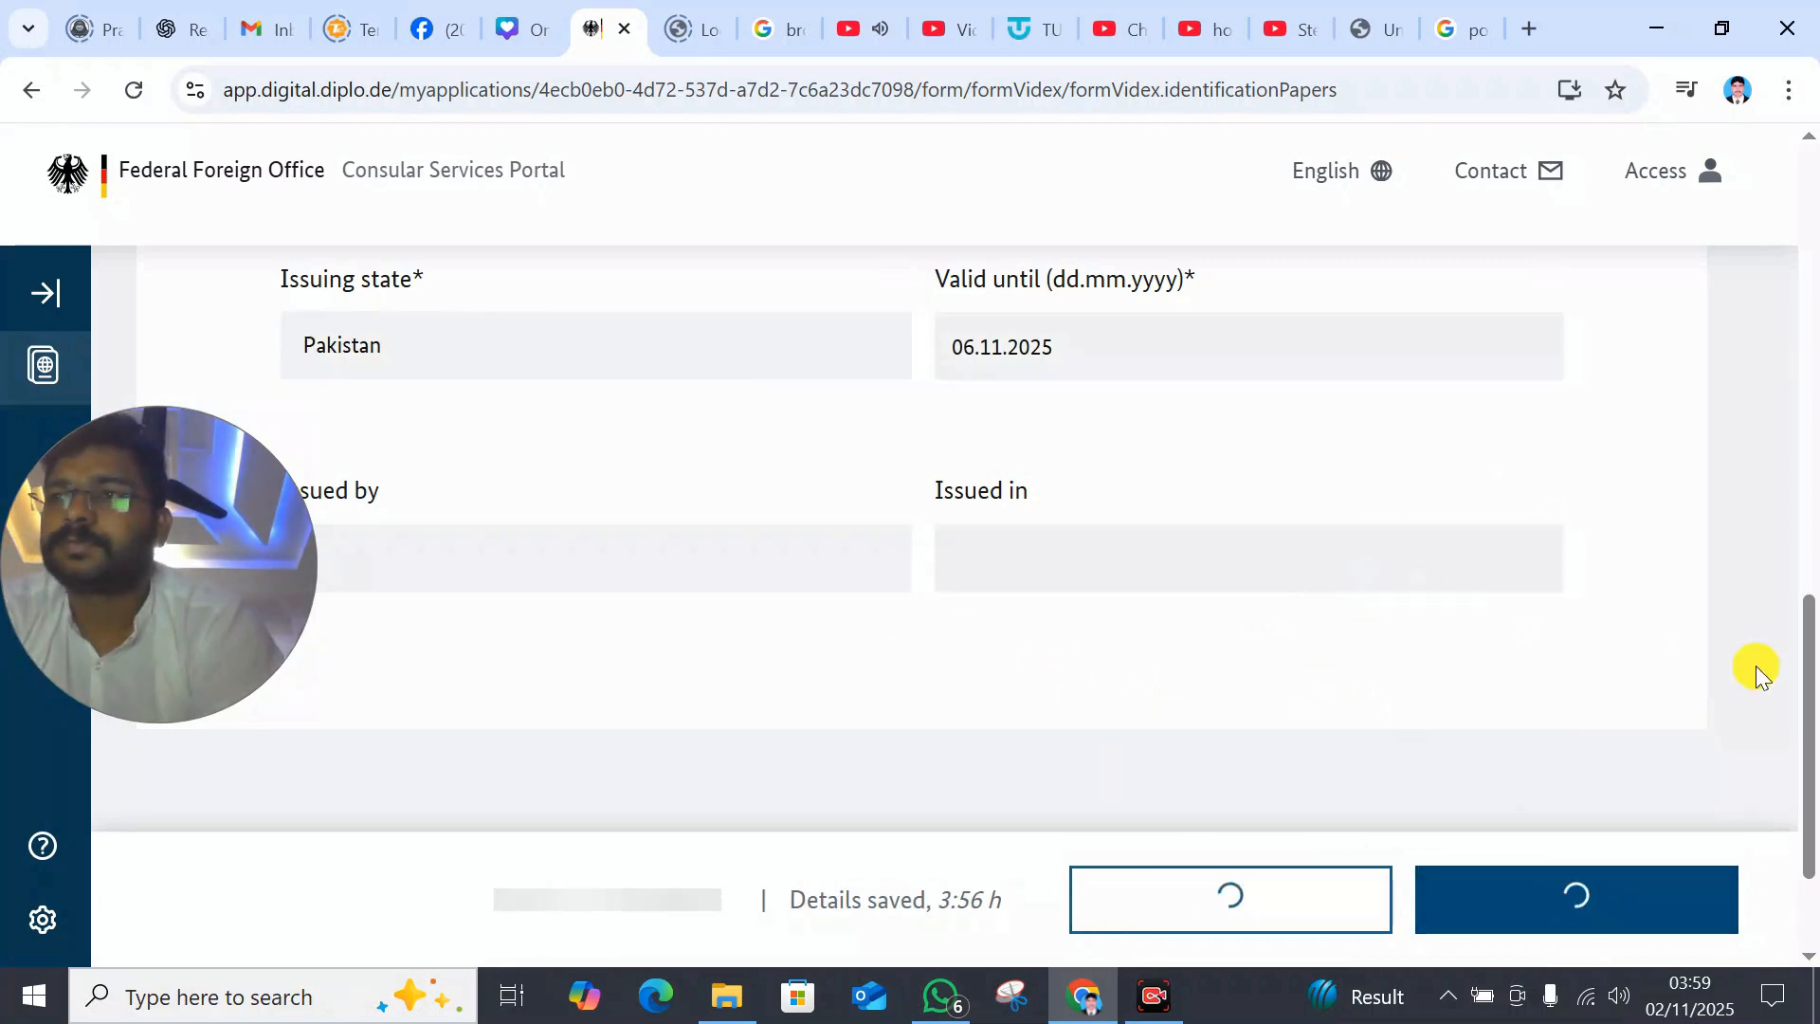
{"action": "left_click", "coordinate": [1268, 921]}
- In Travel data, choose Study as the purpose and set the stay start to 02.11.2025
{"action": "left_click_drag", "start_coordinate": [1811, 389], "coordinate": [1811, 841]}
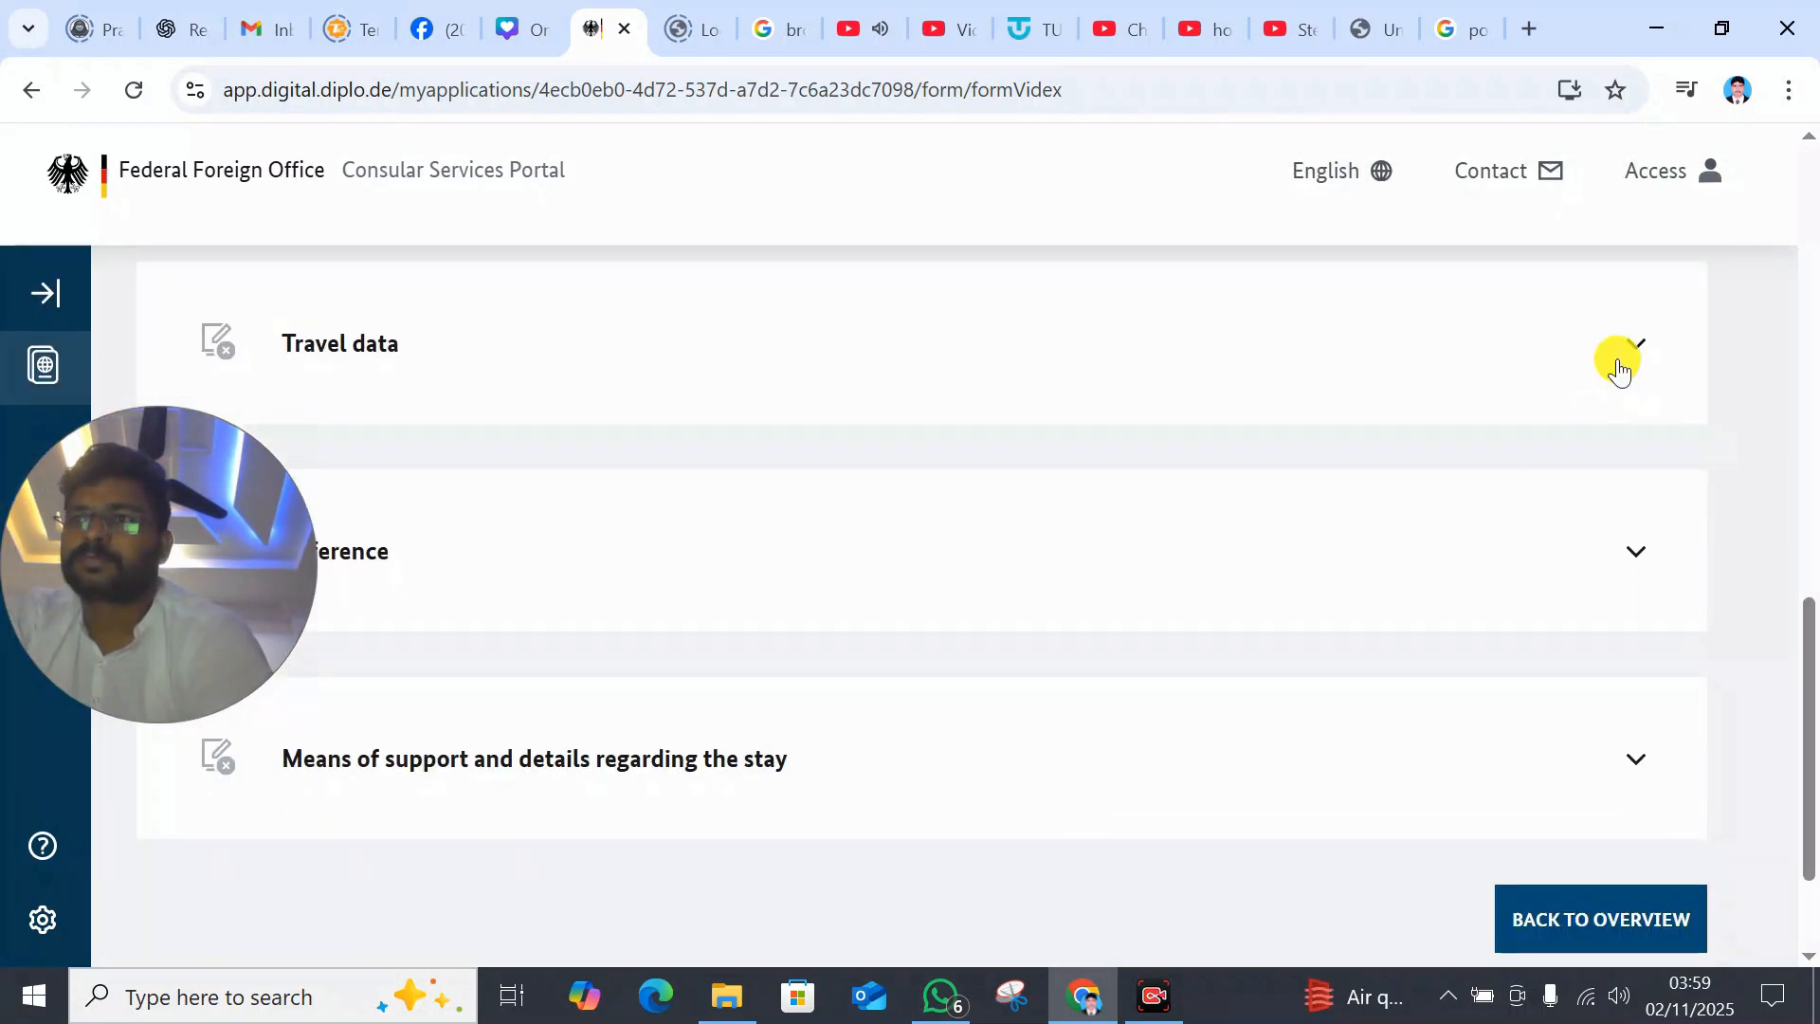
{"action": "left_click", "coordinate": [1616, 359]}
{"action": "left_click_drag", "start_coordinate": [1810, 315], "coordinate": [1810, 577]}
{"action": "left_click", "coordinate": [868, 443]}
{"action": "left_click", "coordinate": [446, 513]}
{"action": "left_click_drag", "start_coordinate": [253, 591], "coordinate": [1708, 194]}
{"action": "left_click_drag", "start_coordinate": [1810, 454], "coordinate": [1809, 569]}
{"action": "left_click", "coordinate": [879, 489]}
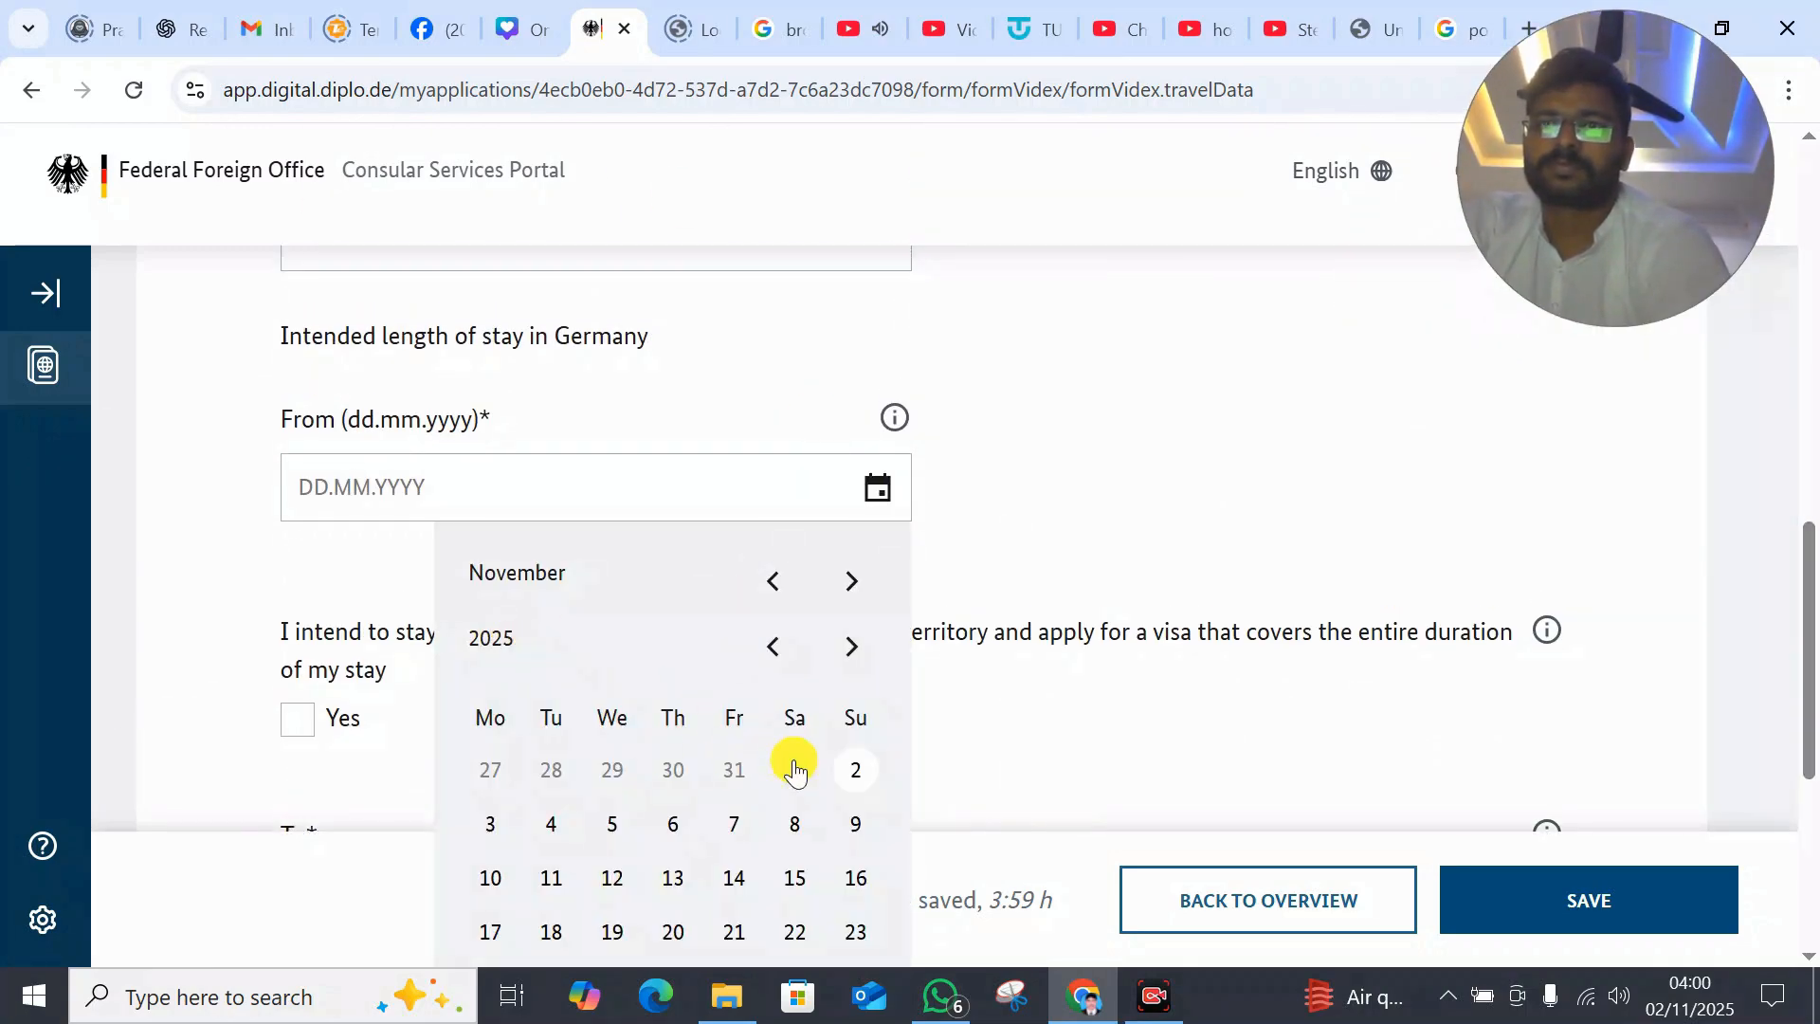
{"action": "left_click", "coordinate": [855, 769]}
{"action": "left_click_drag", "start_coordinate": [1809, 691], "coordinate": [1809, 772]}
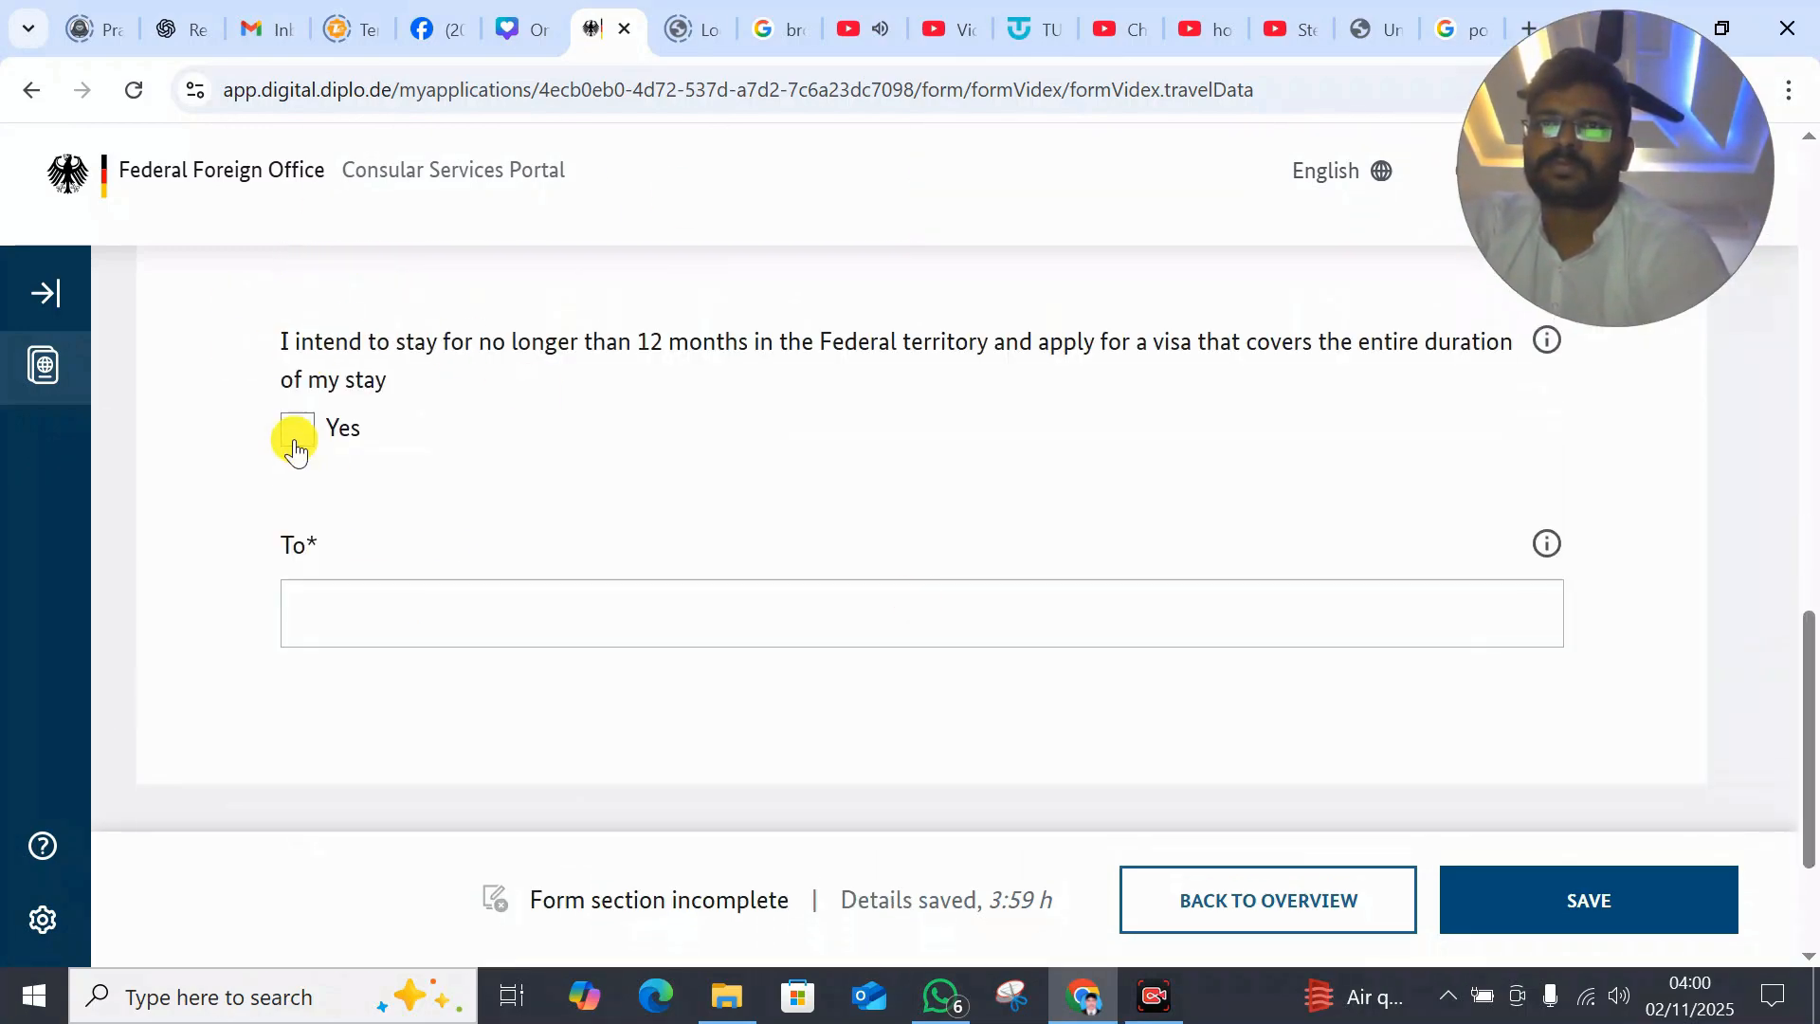
- Confirm the stay lasts at most 12 months, set end date 01.11.2026, and save the travel data
{"action": "left_click", "coordinate": [294, 436]}
{"action": "left_click", "coordinate": [1104, 613]}
{"action": "left_click", "coordinate": [1529, 614]}
{"action": "left_click", "coordinate": [1505, 772]}
{"action": "left_click", "coordinate": [1508, 895]}
{"action": "left_click", "coordinate": [1493, 891]}
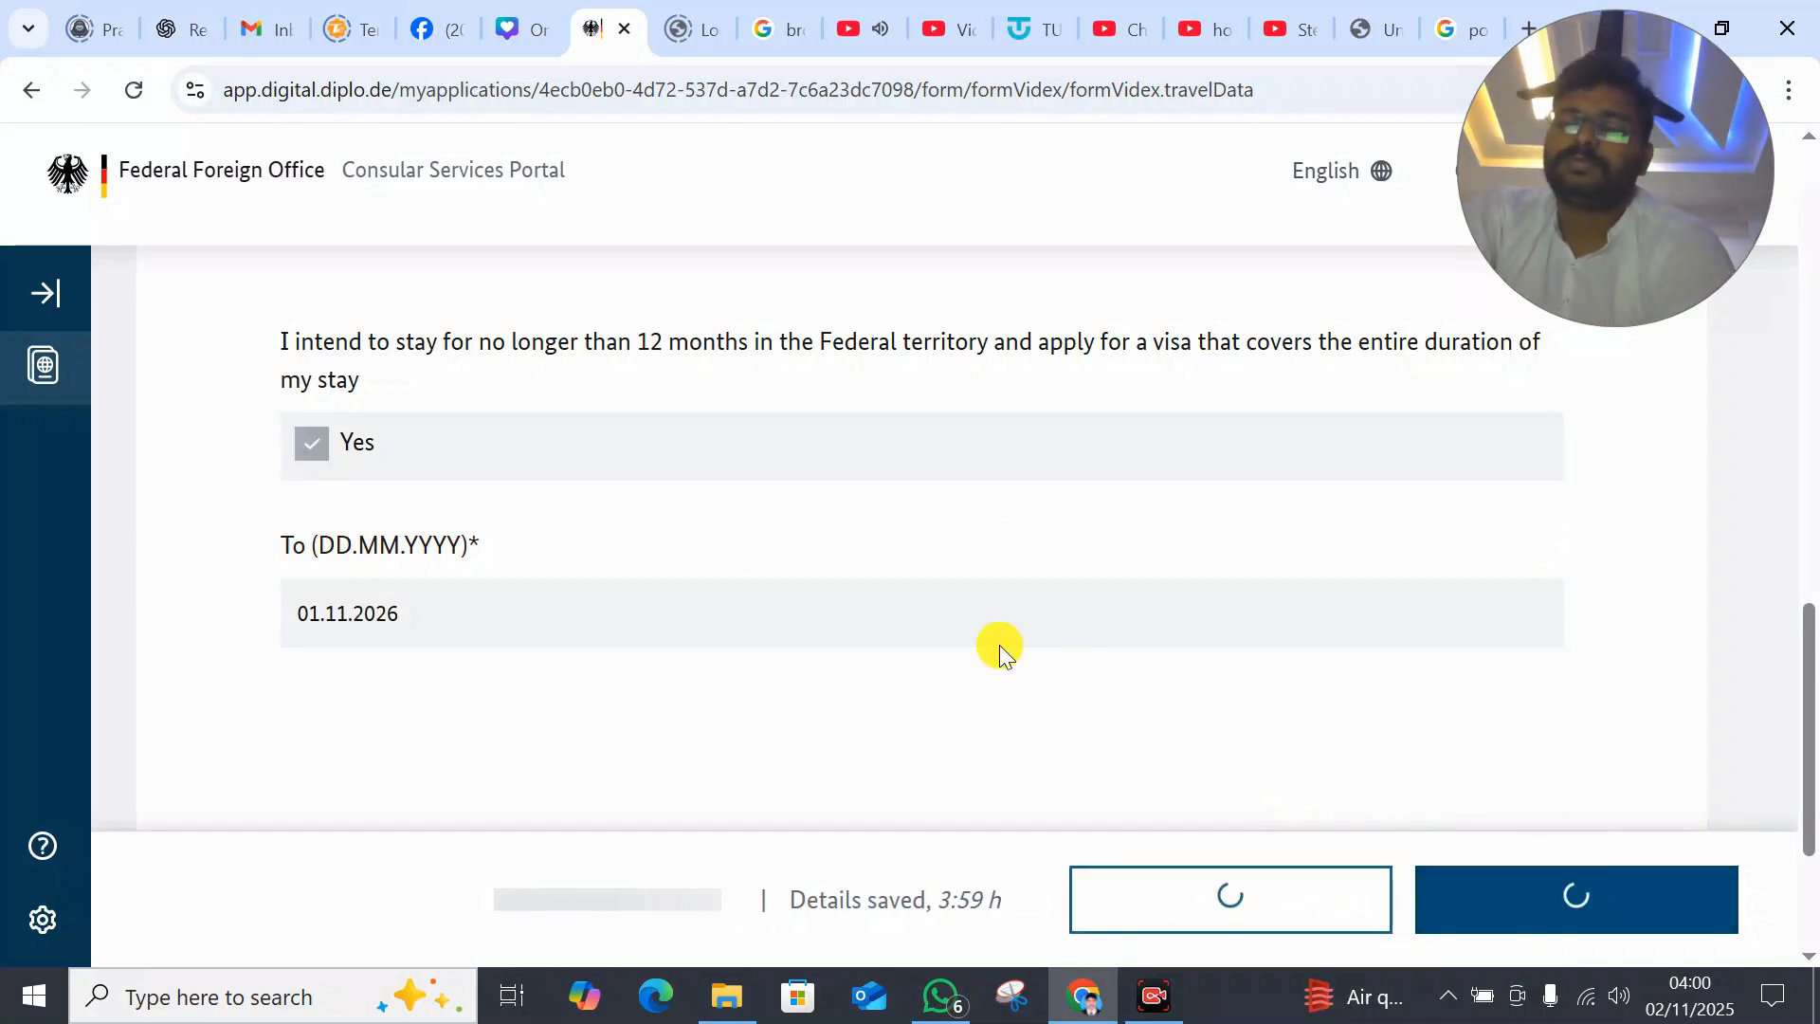
{"action": "left_click", "coordinate": [1198, 920]}
{"action": "left_click_drag", "start_coordinate": [1809, 407], "coordinate": [1810, 864]}
- Set the reference type to educational establishment and enter its street, house number and town
{"action": "left_click", "coordinate": [1225, 559]}
{"action": "left_click", "coordinate": [1430, 797]}
{"action": "left_click", "coordinate": [1024, 463]}
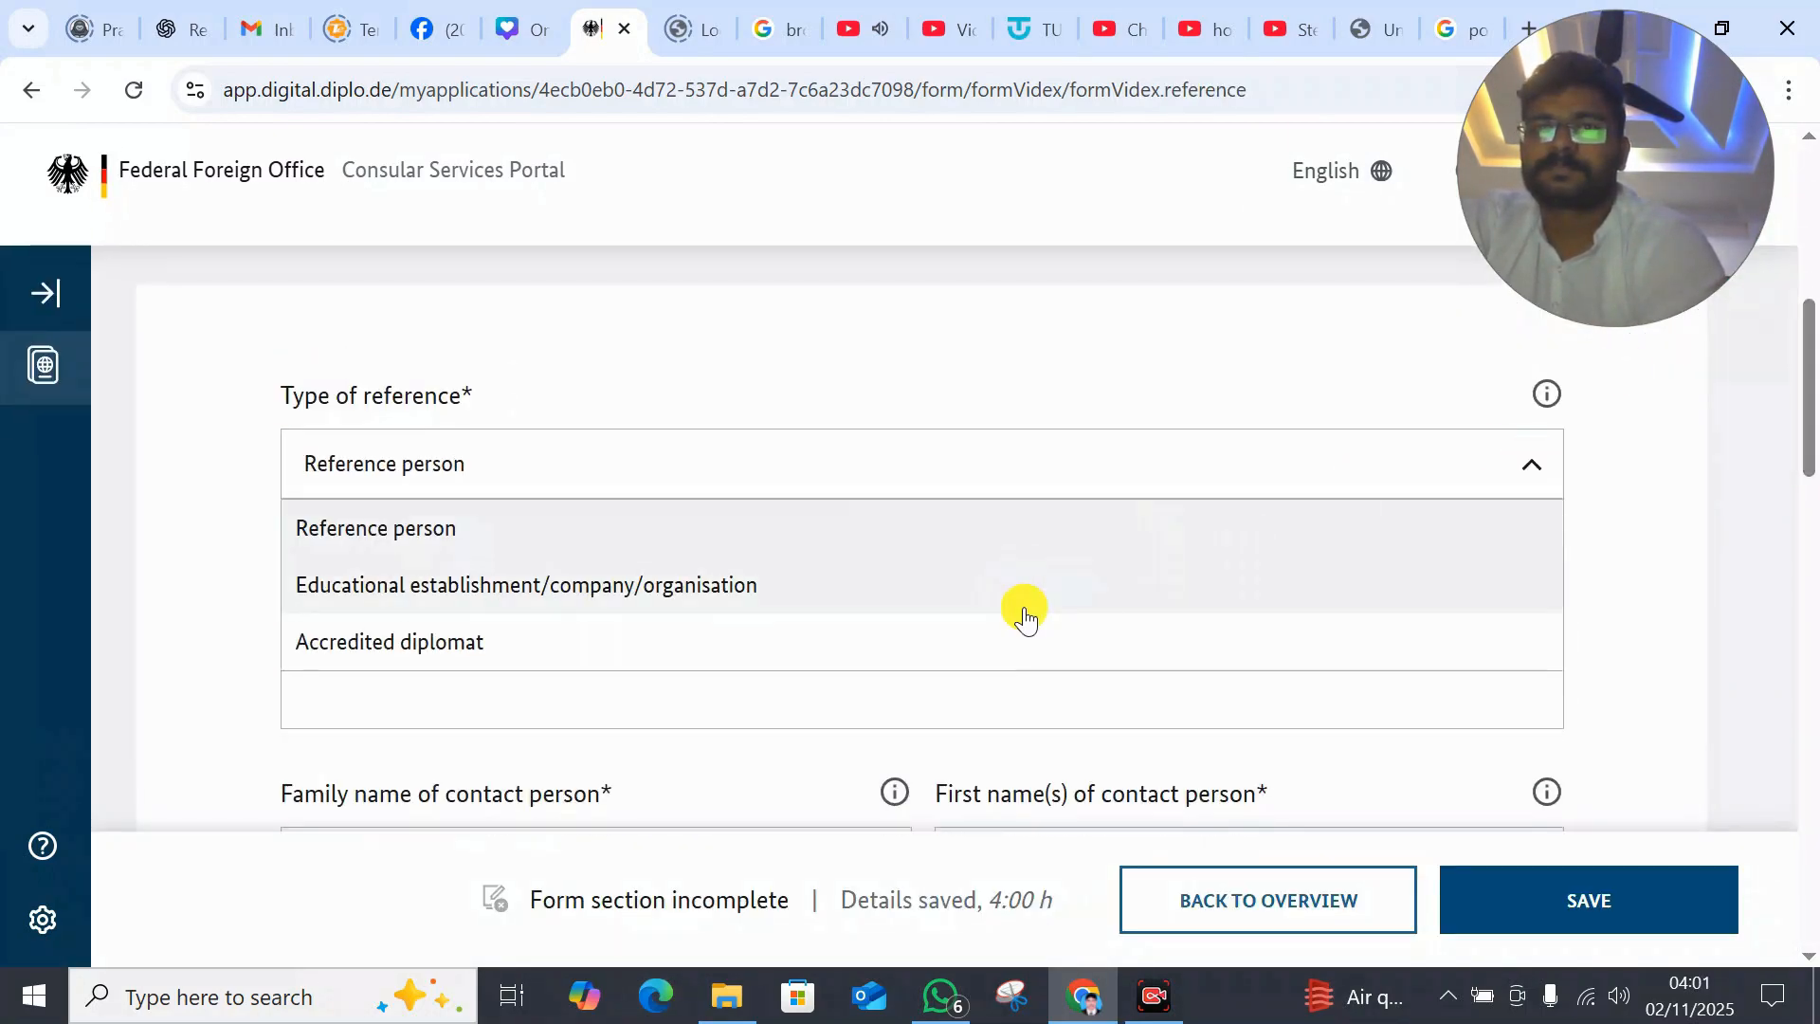
{"action": "left_click", "coordinate": [1024, 585]}
{"action": "scroll", "coordinate": [1636, 567], "scroll_direction": "down", "scroll_amount": 10}
{"action": "left_click", "coordinate": [522, 377]}
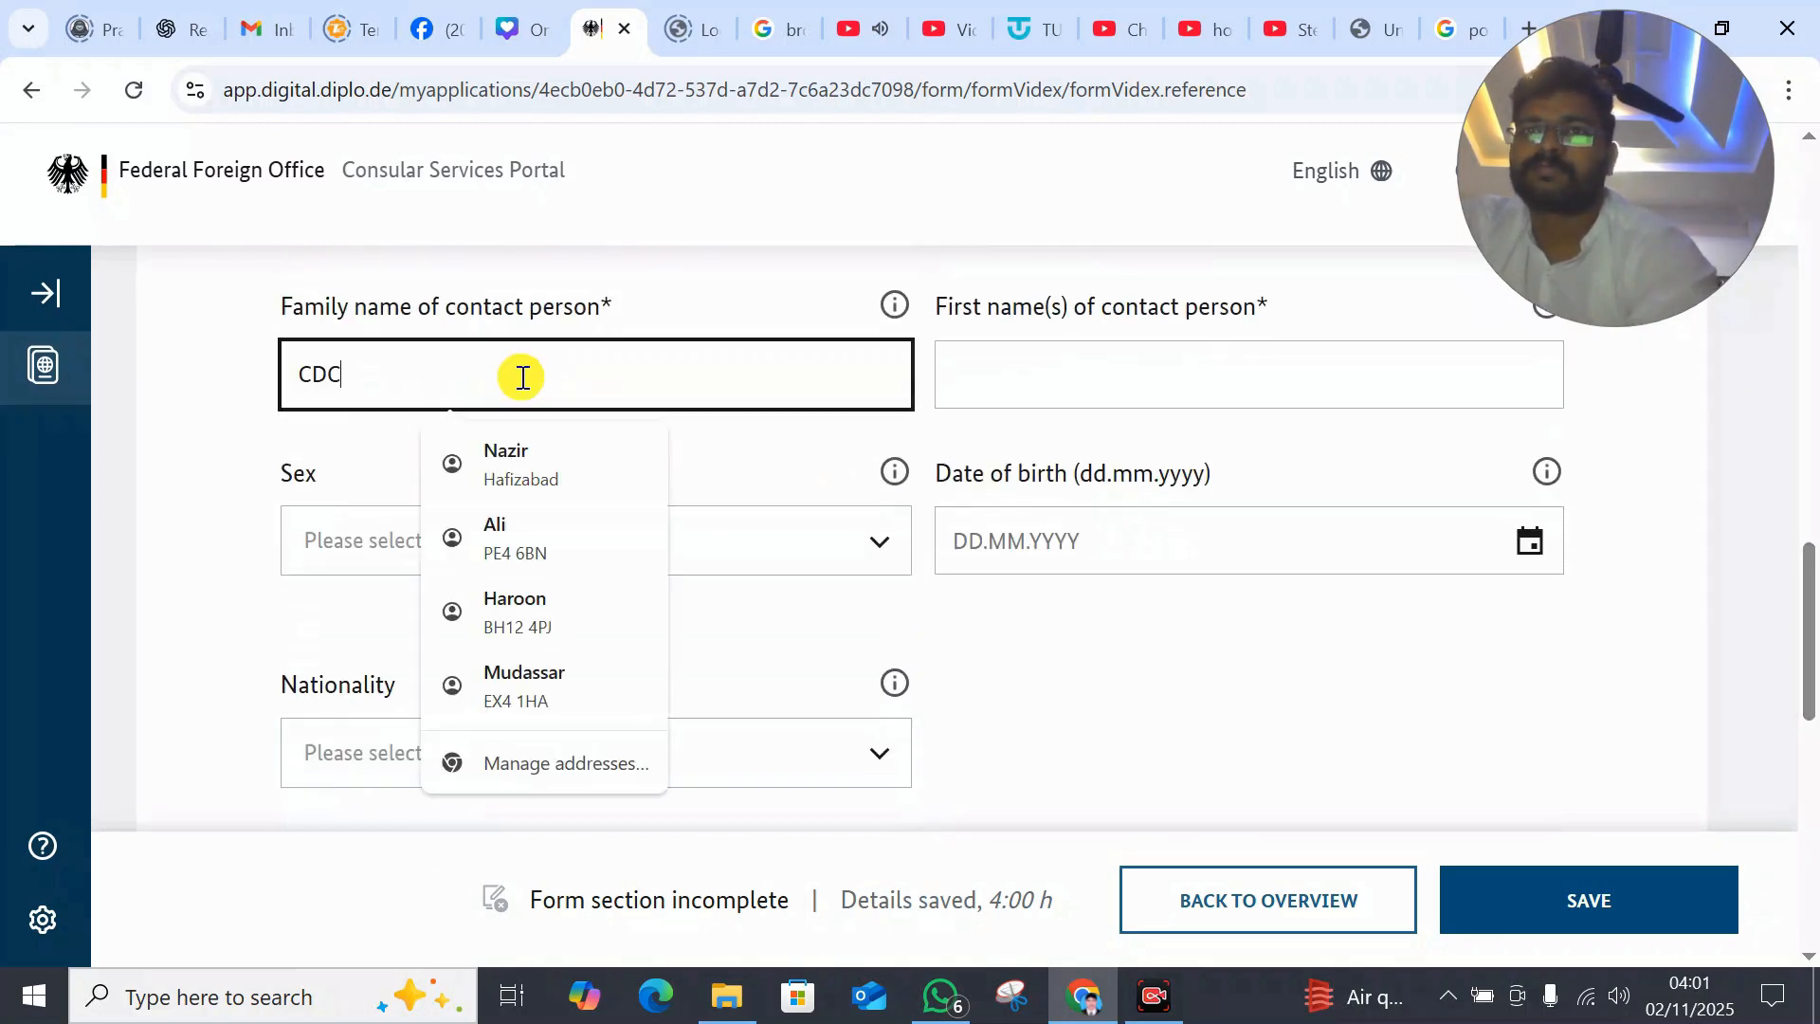
{"action": "left_click", "coordinate": [553, 480]}
{"action": "left_click_drag", "start_coordinate": [1813, 645], "coordinate": [1815, 780]}
{"action": "type", "text": "DCSDFSDF"}
{"action": "left_click", "coordinate": [999, 524]}
{"action": "type", "text": "SCSA"}
{"action": "left_click", "coordinate": [1024, 668]}
{"action": "type", "text": "SAASD"}
{"action": "left_click", "coordinate": [634, 677]}
- Set the reference's country to Germany, enter its telephone number, and save the reference details
{"action": "left_click", "coordinate": [874, 391]}
{"action": "left_click_drag", "start_coordinate": [898, 468], "coordinate": [893, 666]}
{"action": "left_click", "coordinate": [568, 653]}
{"action": "left_click", "coordinate": [1170, 358]}
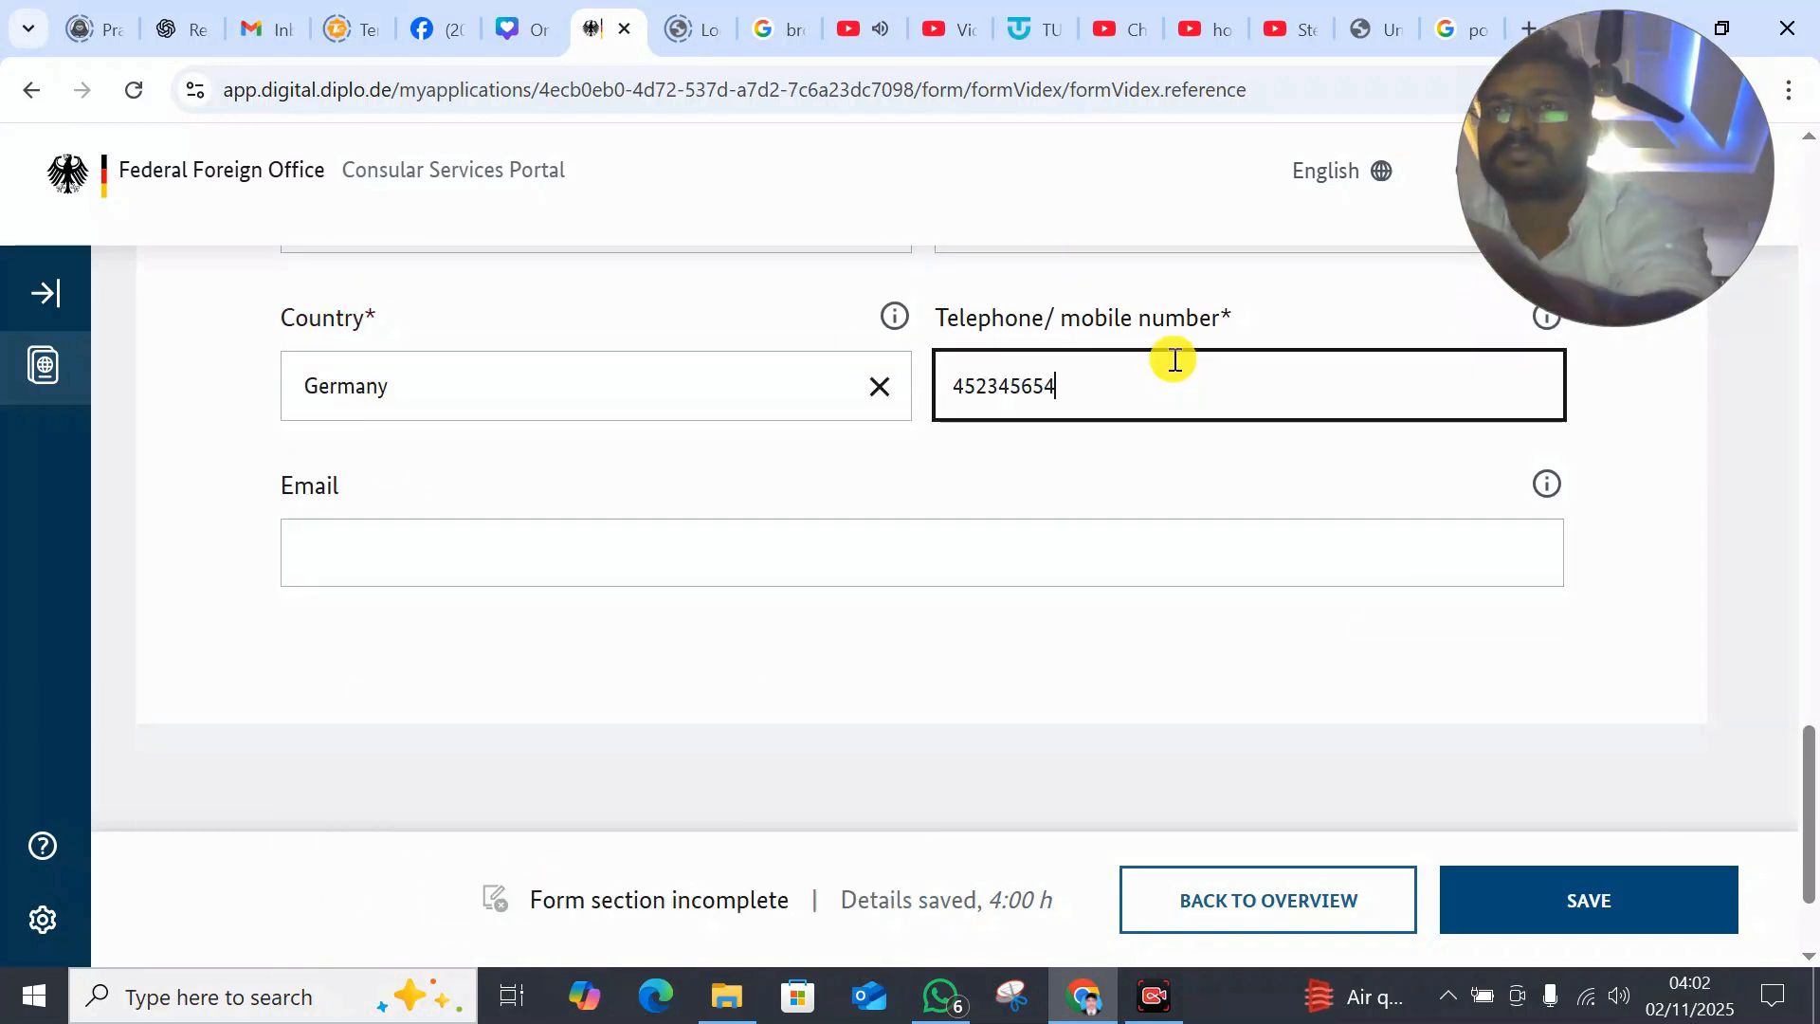
{"action": "left_click", "coordinate": [1569, 892]}
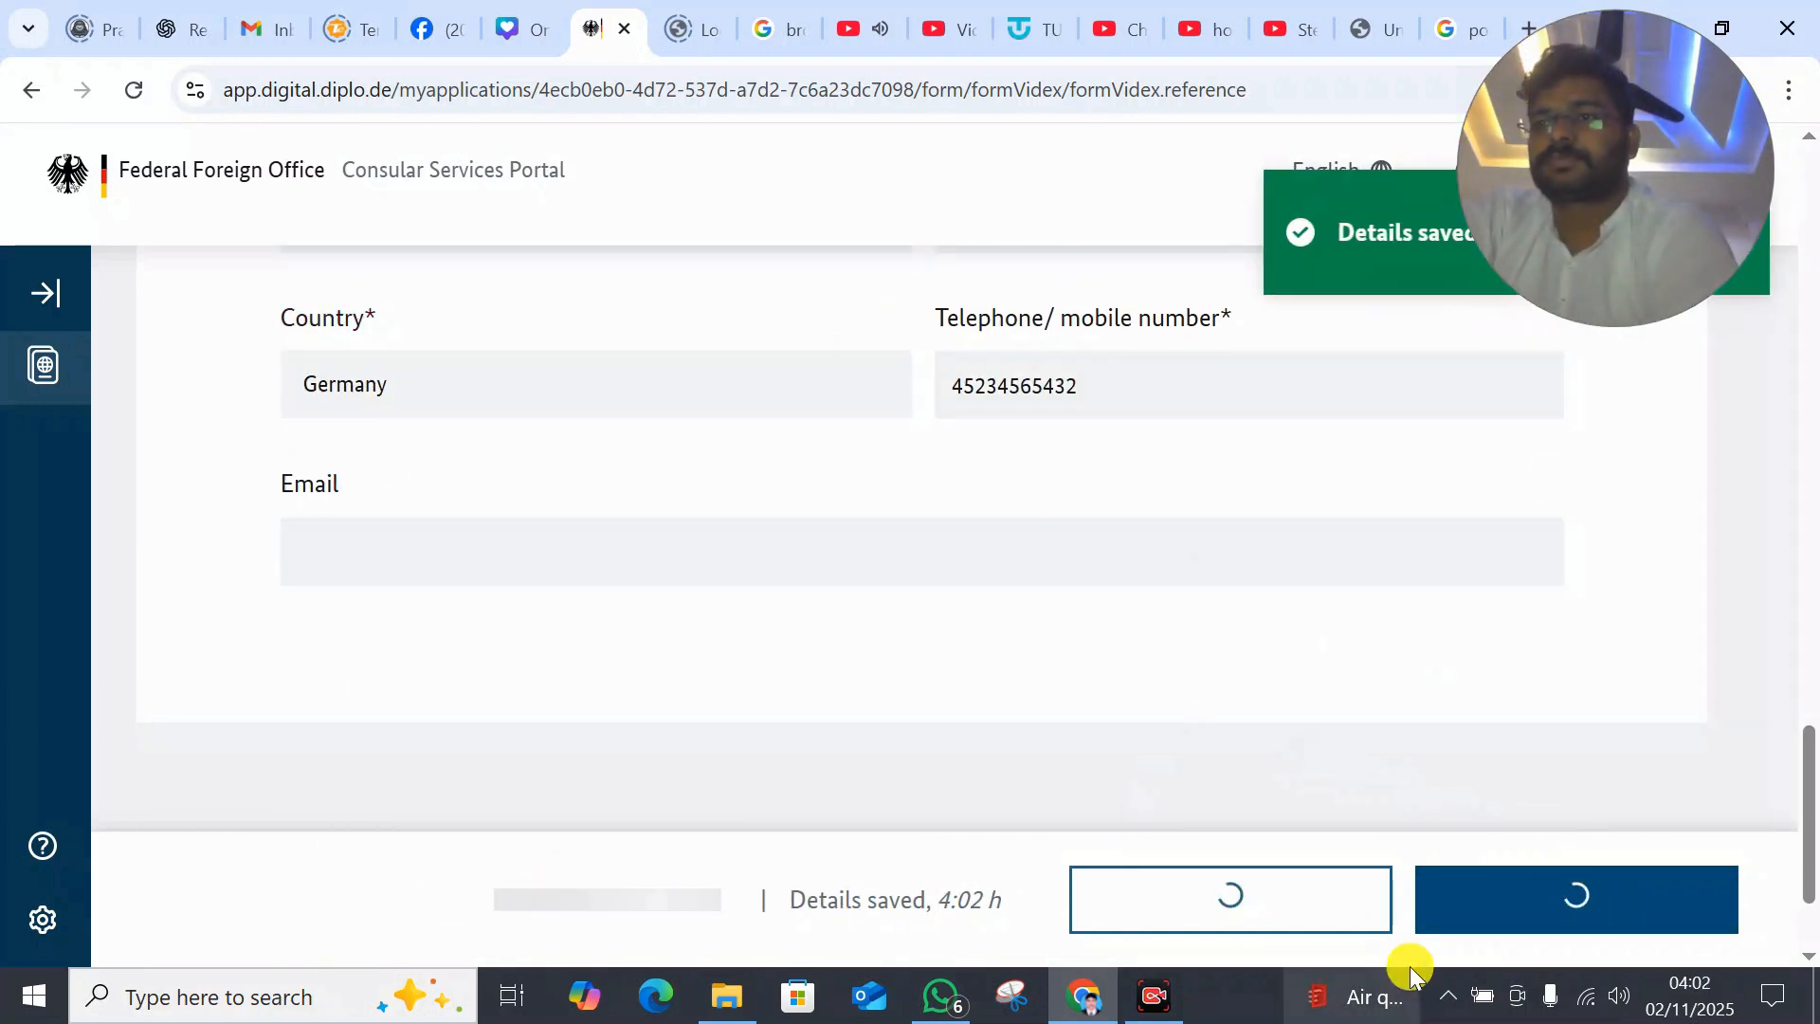
{"action": "left_click", "coordinate": [1219, 901]}
- Fill Means of support with postal code 23452, town BVD, residence kept Yes, and save
{"action": "left_click_drag", "start_coordinate": [1817, 829], "coordinate": [1817, 841]}
{"action": "left_click", "coordinate": [1635, 706]}
{"action": "left_click_drag", "start_coordinate": [1813, 732], "coordinate": [1813, 829]}
{"action": "left_click", "coordinate": [1430, 645]}
{"action": "left_click_drag", "start_coordinate": [1577, 119], "coordinate": [24, 620]}
{"action": "left_click_drag", "start_coordinate": [1814, 212], "coordinate": [1813, 891]}
{"action": "left_click", "coordinate": [745, 460]}
{"action": "type", "text": "23452"}
{"action": "left_click", "coordinate": [997, 465]}
{"action": "type", "text": "BVD"}
{"action": "left_click", "coordinate": [297, 353]}
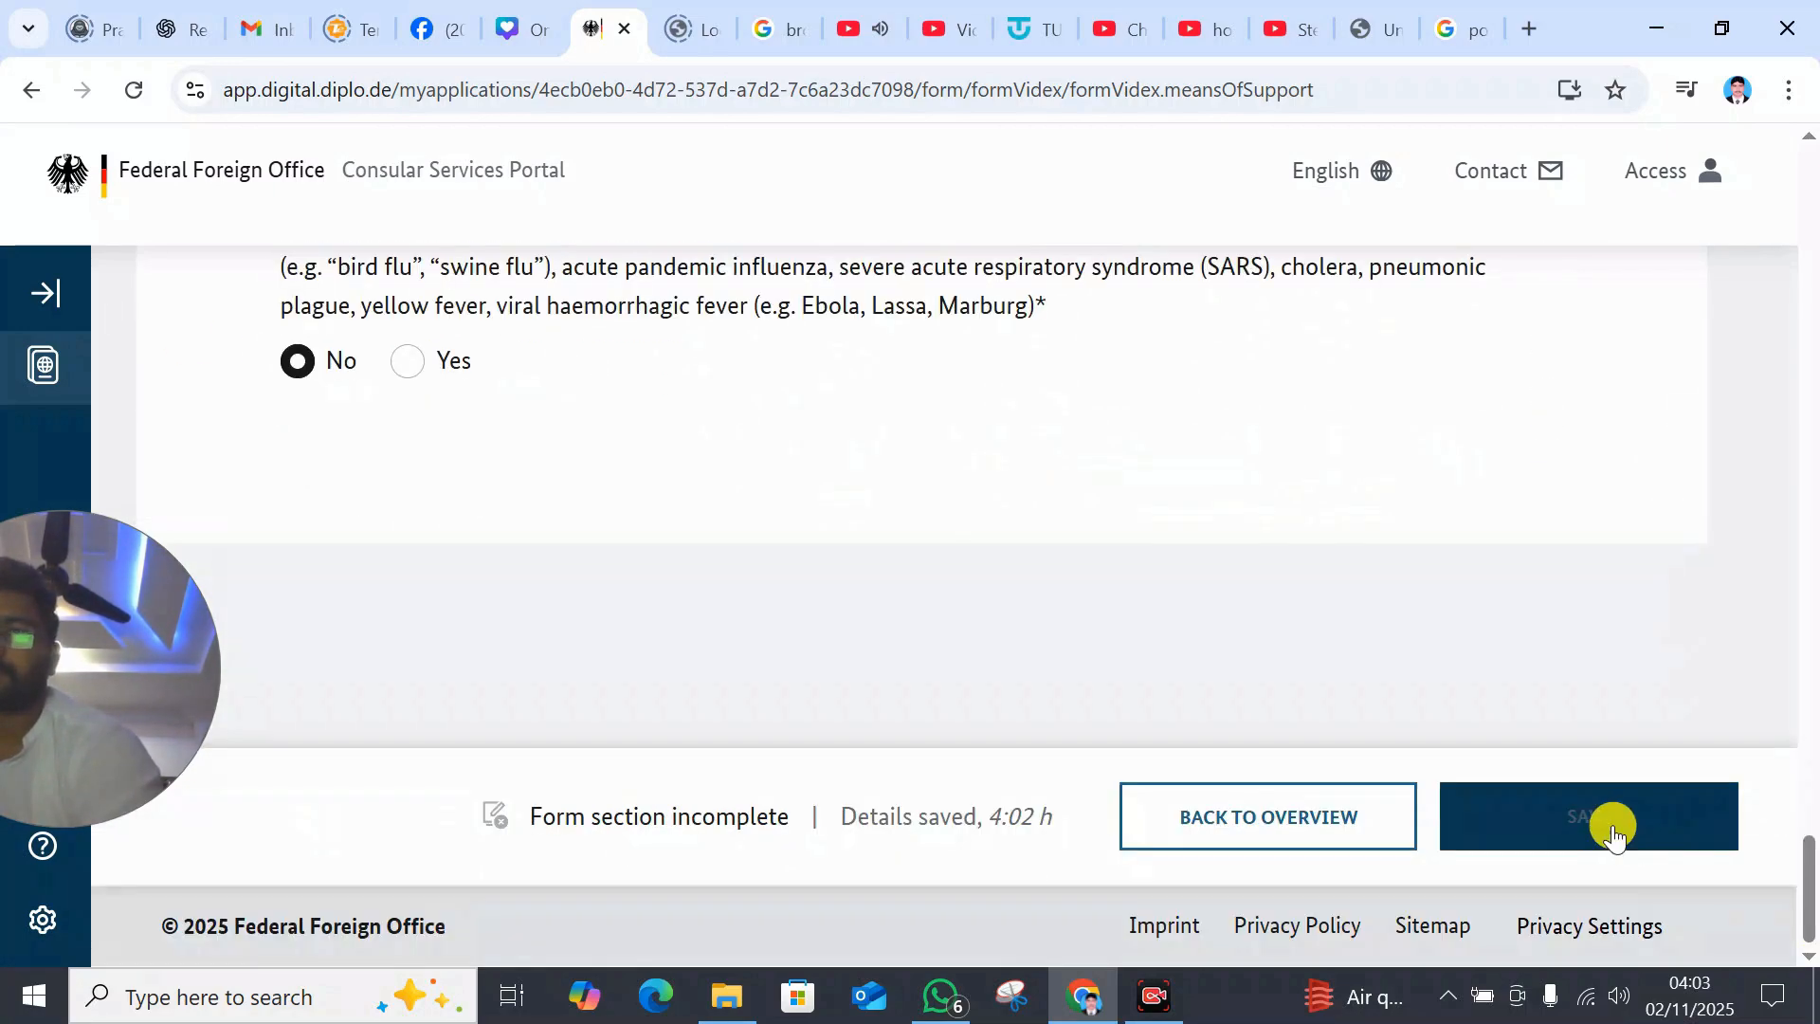
{"action": "left_click", "coordinate": [1612, 826]}
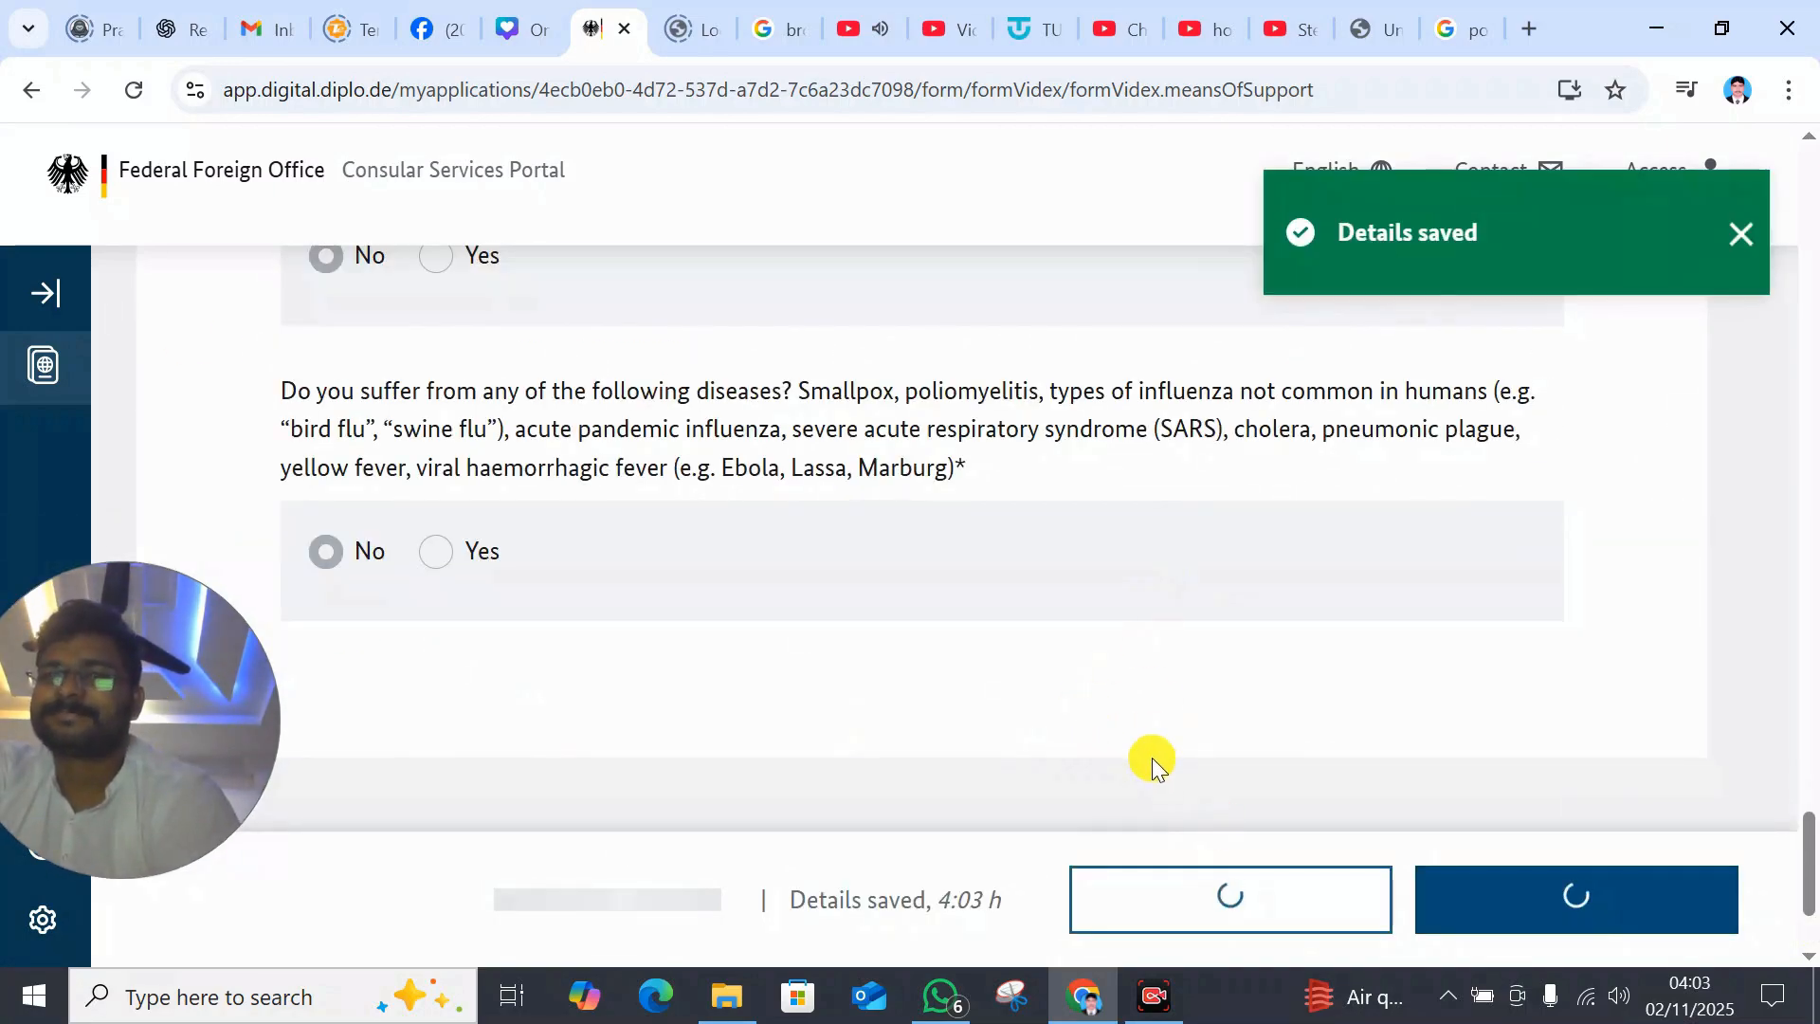
- Go to the required documents and upload file 4 as the Passport
{"action": "left_click", "coordinate": [1573, 894]}
{"action": "left_click", "coordinate": [880, 754]}
{"action": "left_click_drag", "start_coordinate": [1809, 301], "coordinate": [1811, 438]}
{"action": "left_click_drag", "start_coordinate": [113, 696], "coordinate": [1652, 708]}
{"action": "mouse_move", "coordinate": [1811, 417]}
{"action": "left_mouse_down"}
{"action": "mouse_move", "coordinate": [1817, 675]}
{"action": "mouse_move", "coordinate": [1812, 446]}
{"action": "left_mouse_up"}
{"action": "left_click", "coordinate": [447, 828]}
{"action": "left_click", "coordinate": [919, 617]}
{"action": "key", "text": "Return"}
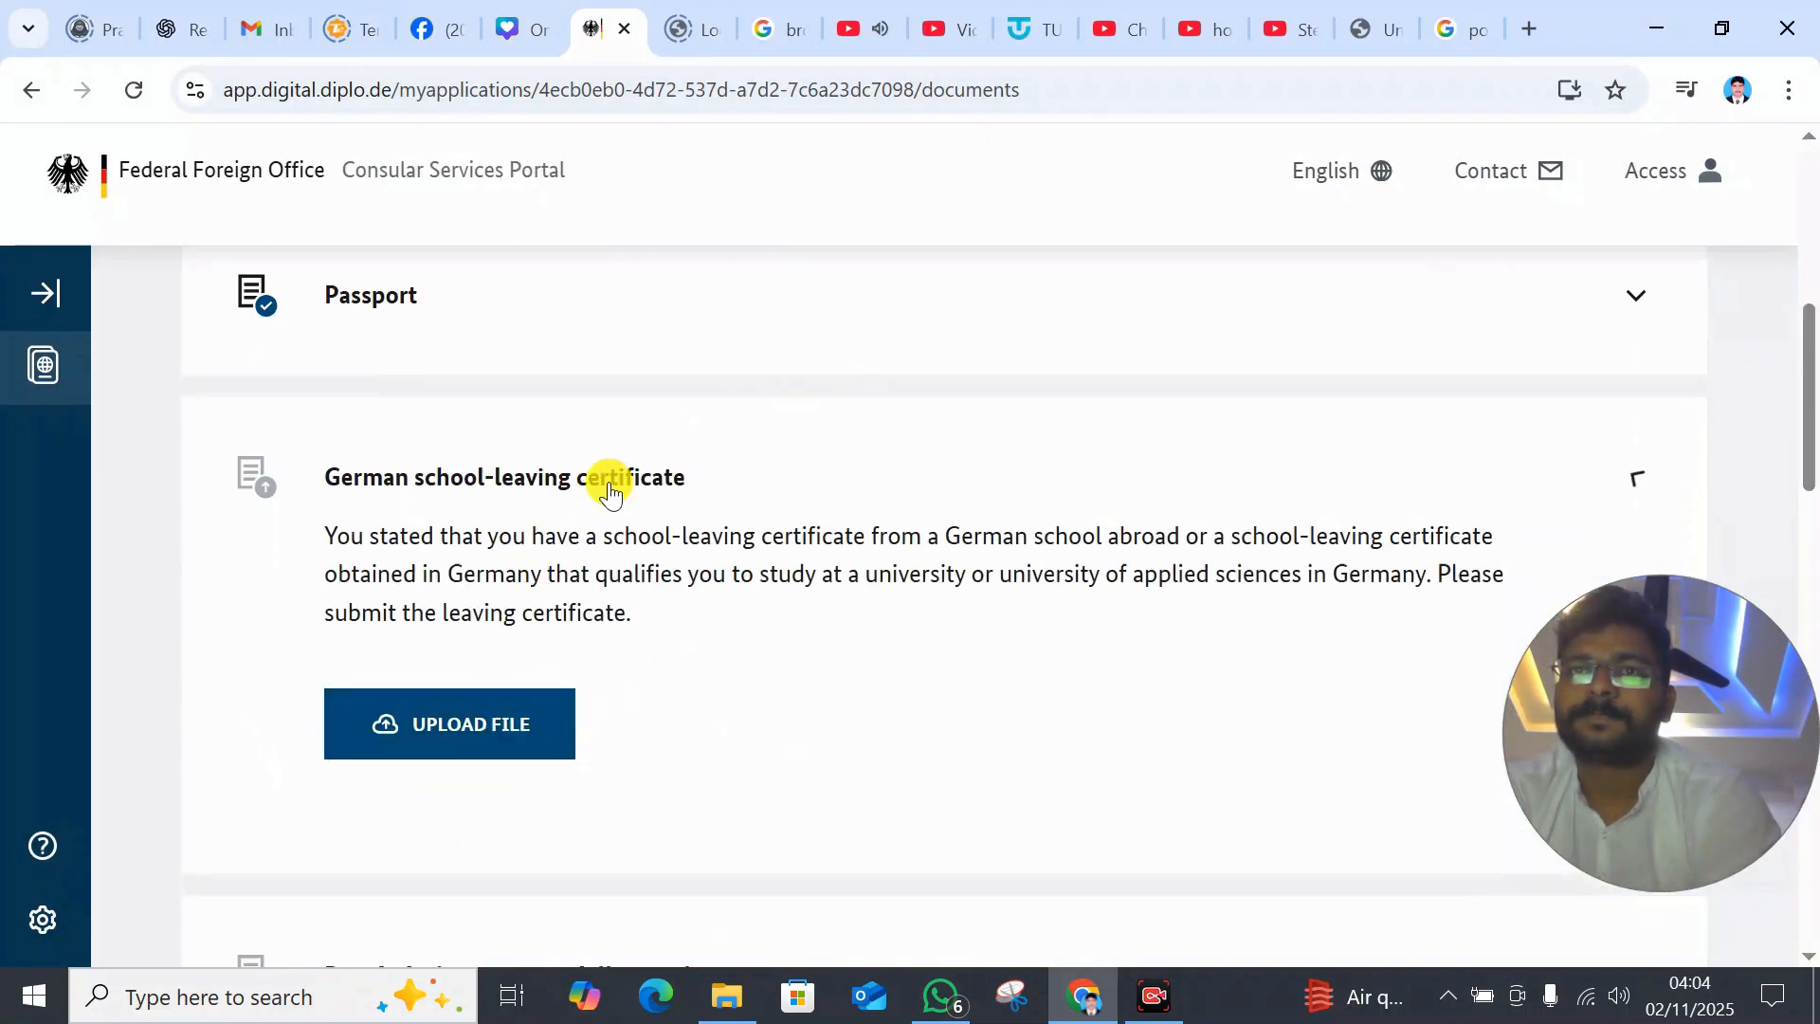
- Upload file 4 as the school-leaving certificate and as the intention-to-study letter
{"action": "left_click", "coordinate": [449, 724]}
{"action": "left_click", "coordinate": [650, 313]}
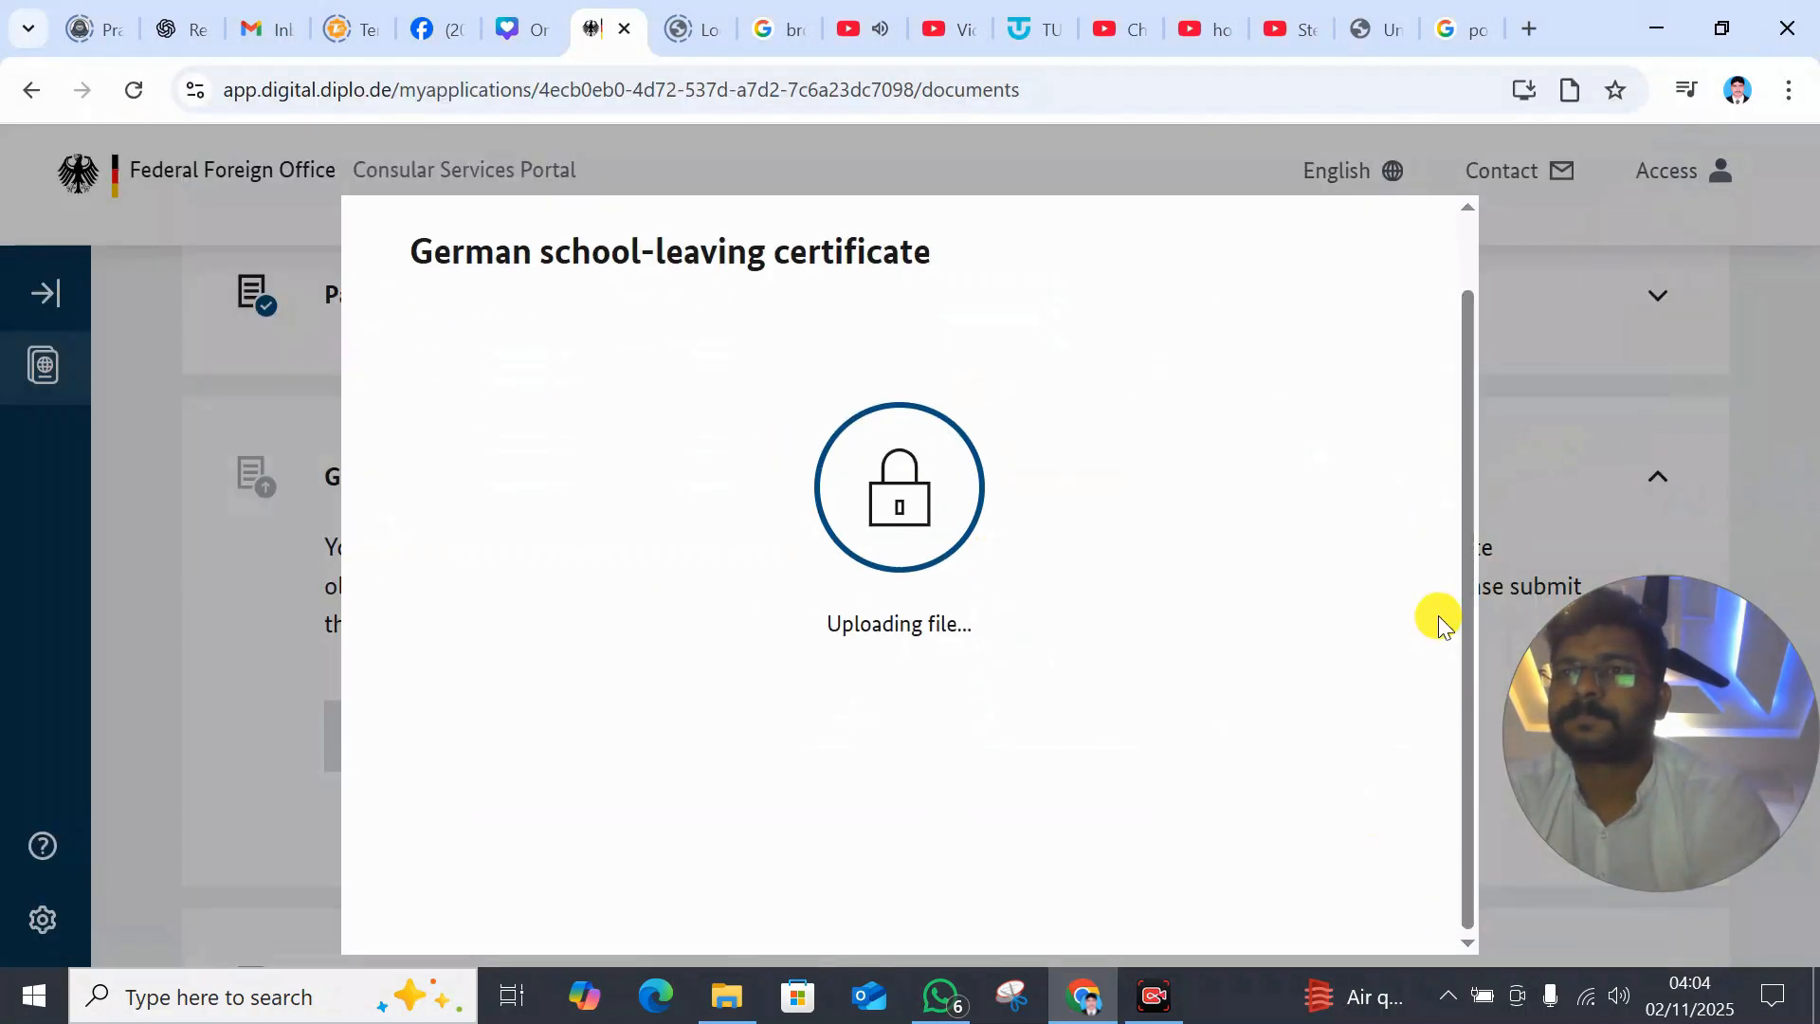
{"action": "left_click", "coordinate": [471, 592]}
{"action": "left_click", "coordinate": [662, 366]}
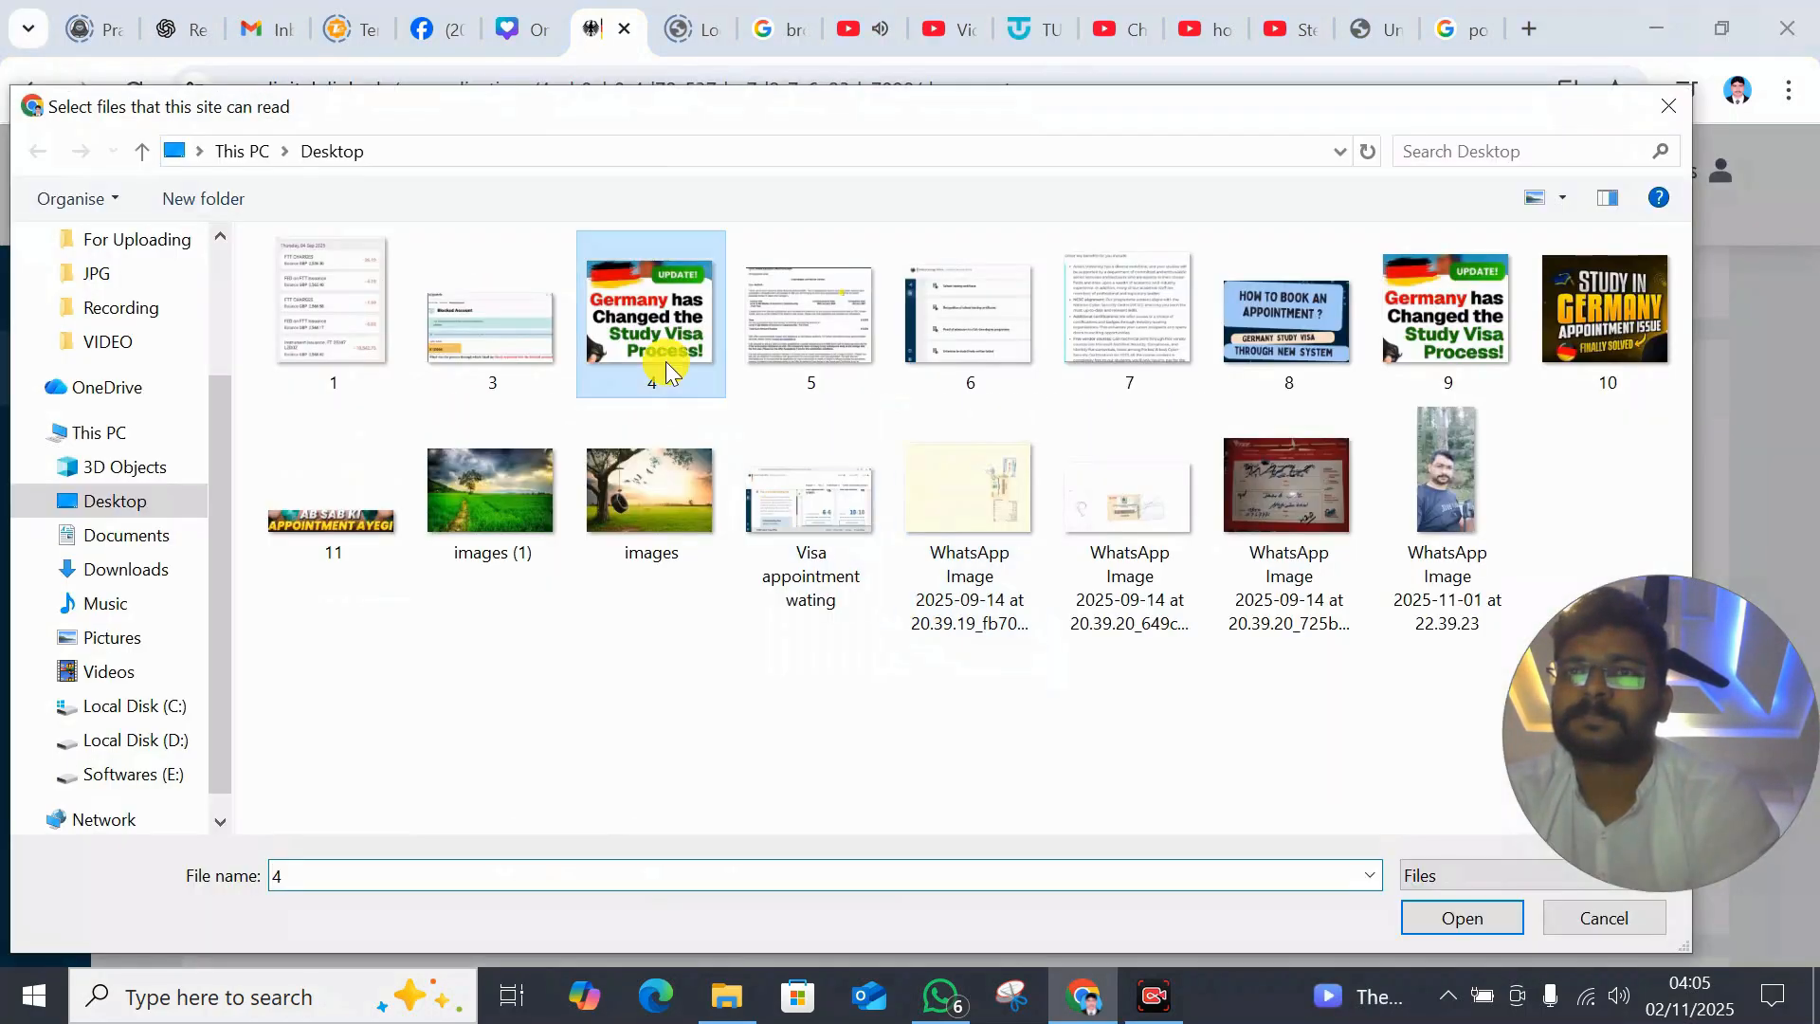
{"action": "left_click", "coordinate": [1458, 914]}
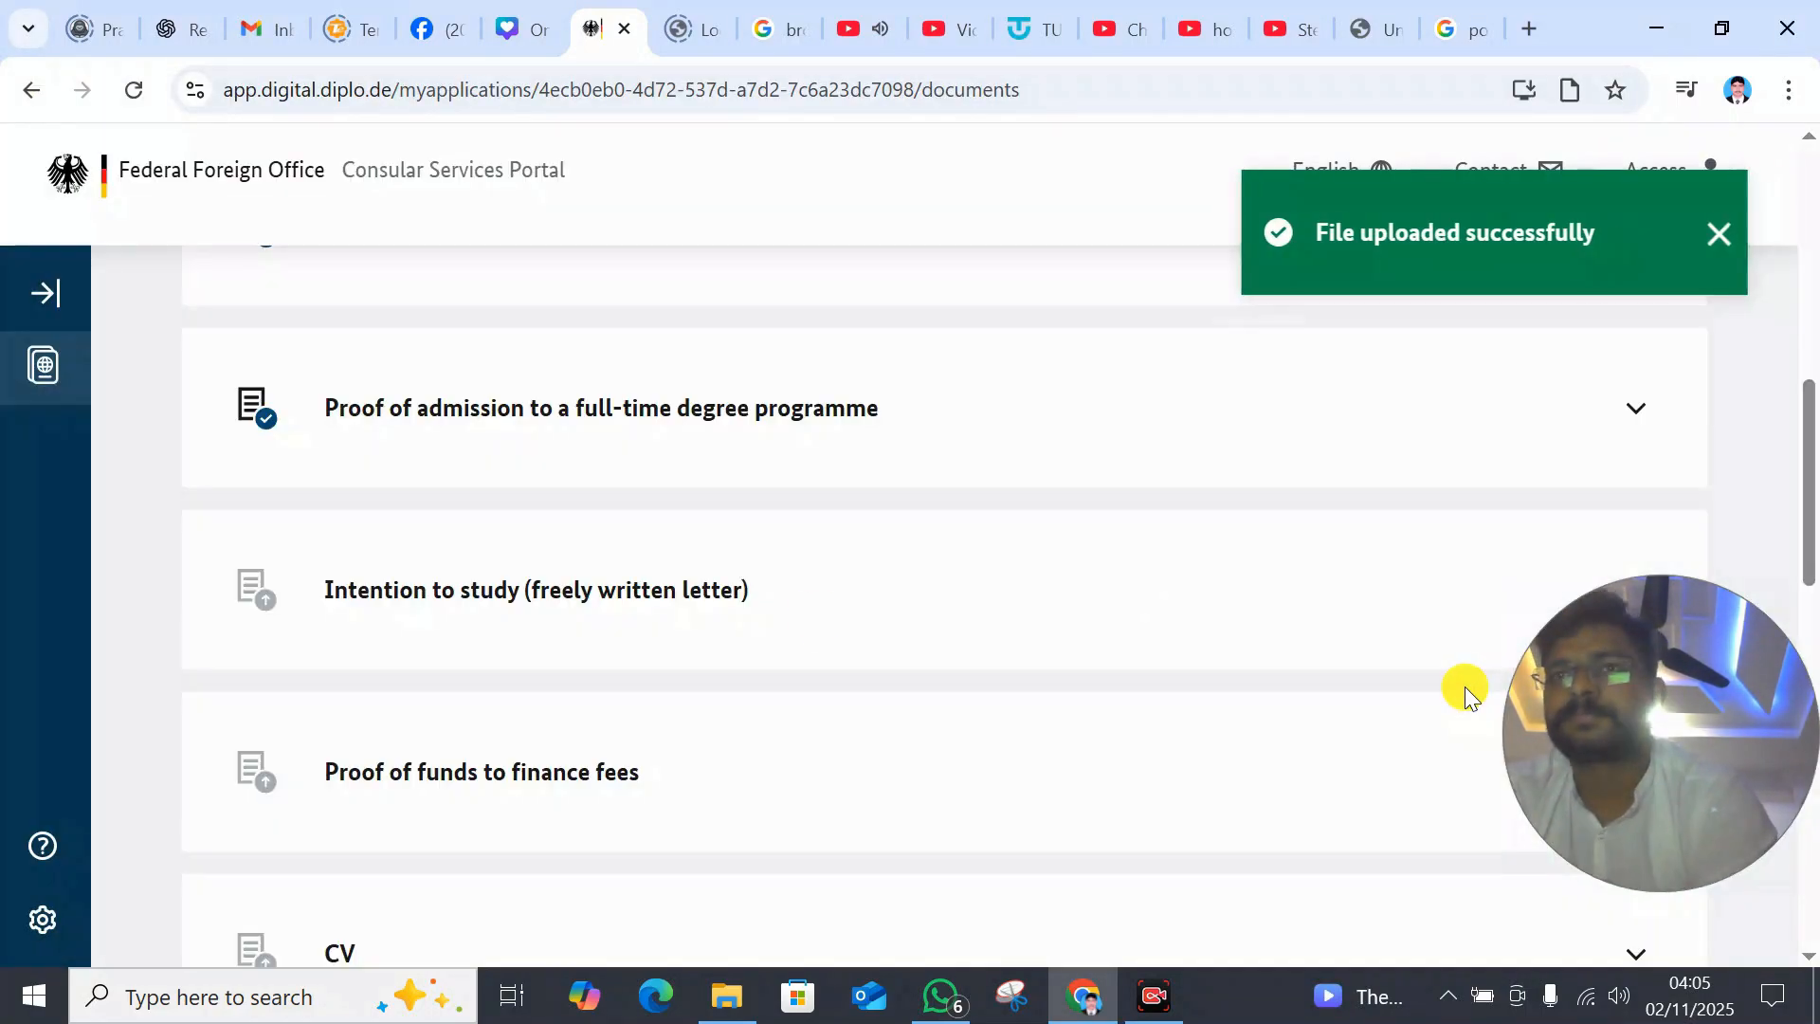
{"action": "left_click", "coordinate": [471, 885]}
{"action": "left_click", "coordinate": [893, 639]}
{"action": "left_click", "coordinate": [656, 327]}
{"action": "left_click", "coordinate": [1458, 915]}
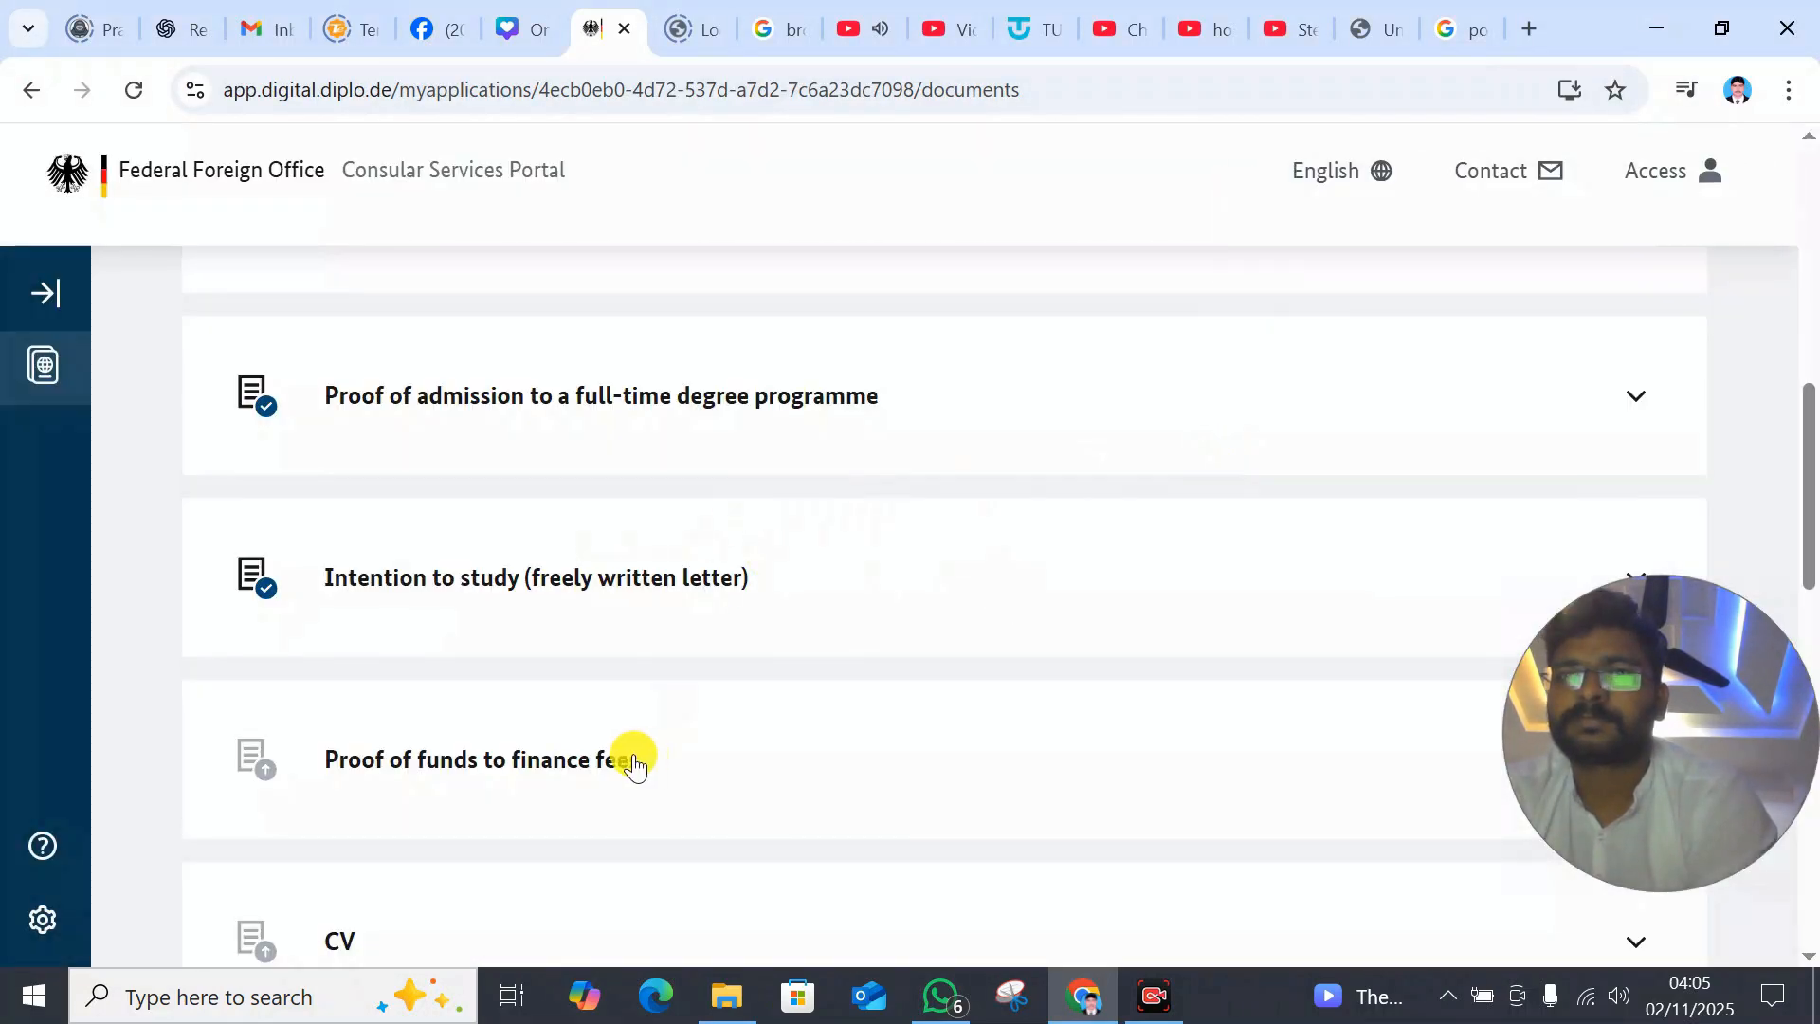
- Upload file 4 as proof of funds, CV, and proof of secure livelihood
{"action": "left_click", "coordinate": [630, 755]}
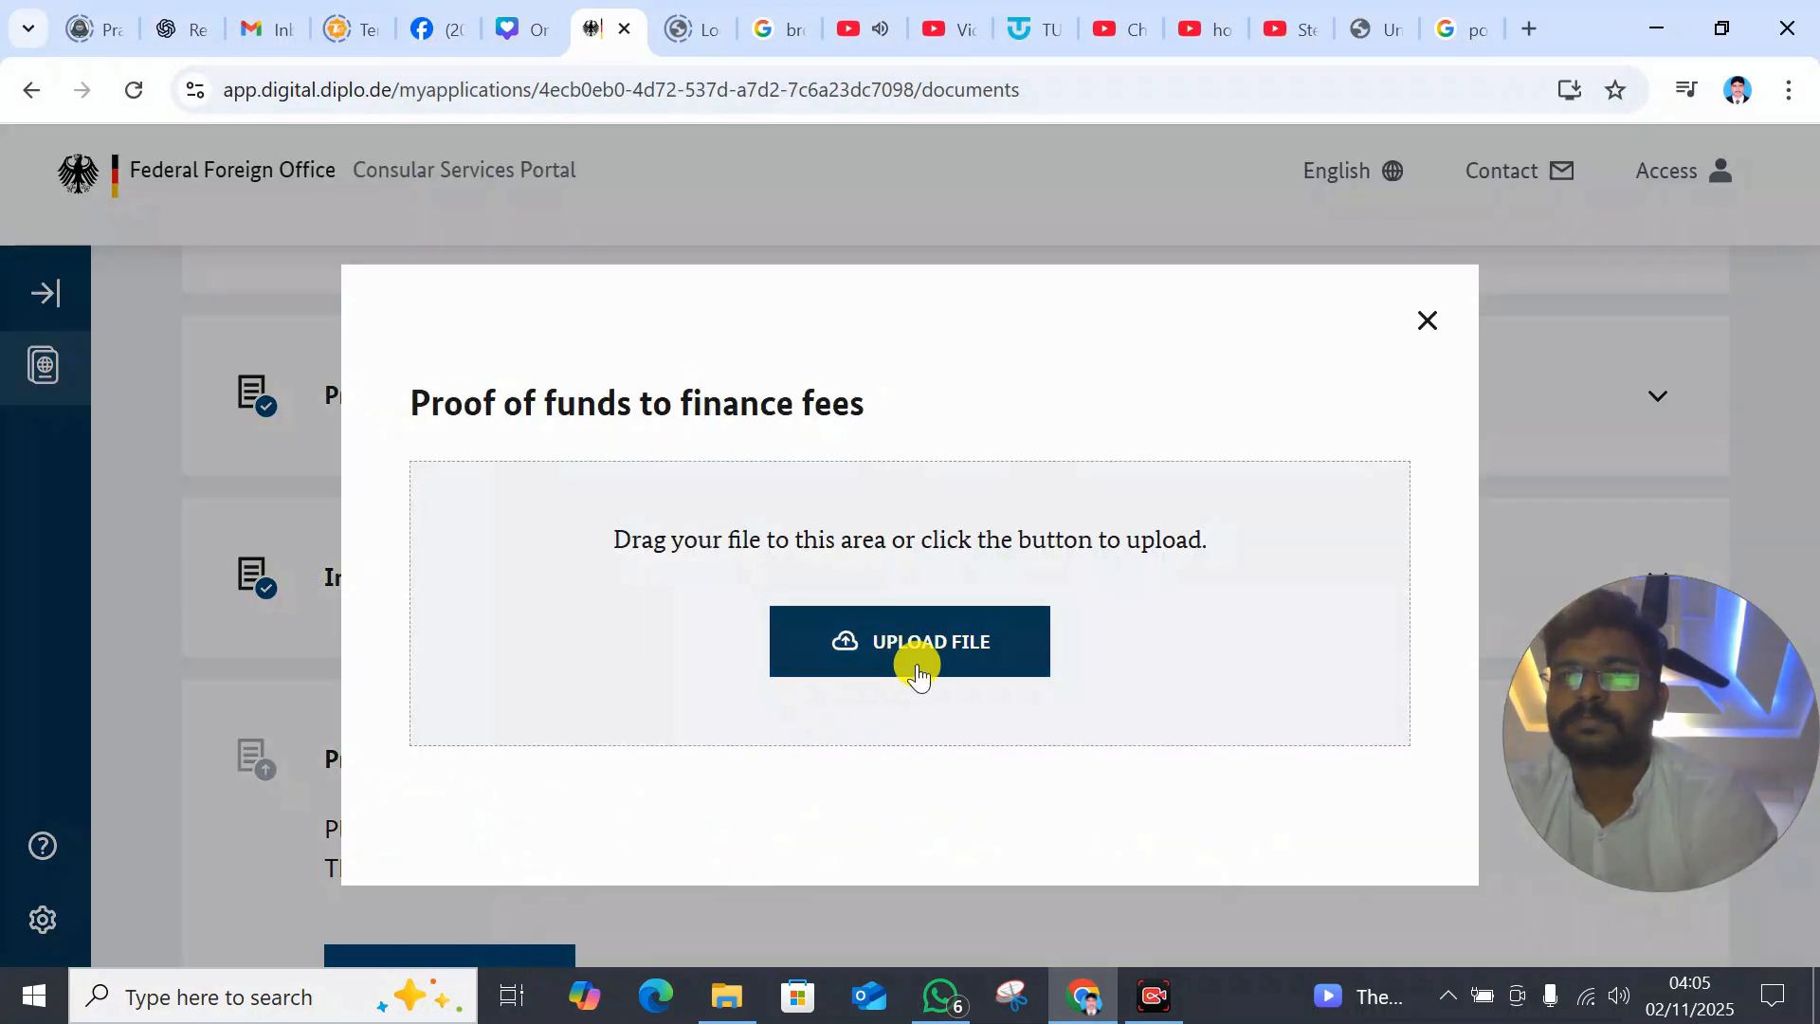
{"action": "left_click", "coordinate": [878, 700]}
{"action": "left_click", "coordinate": [1452, 914]}
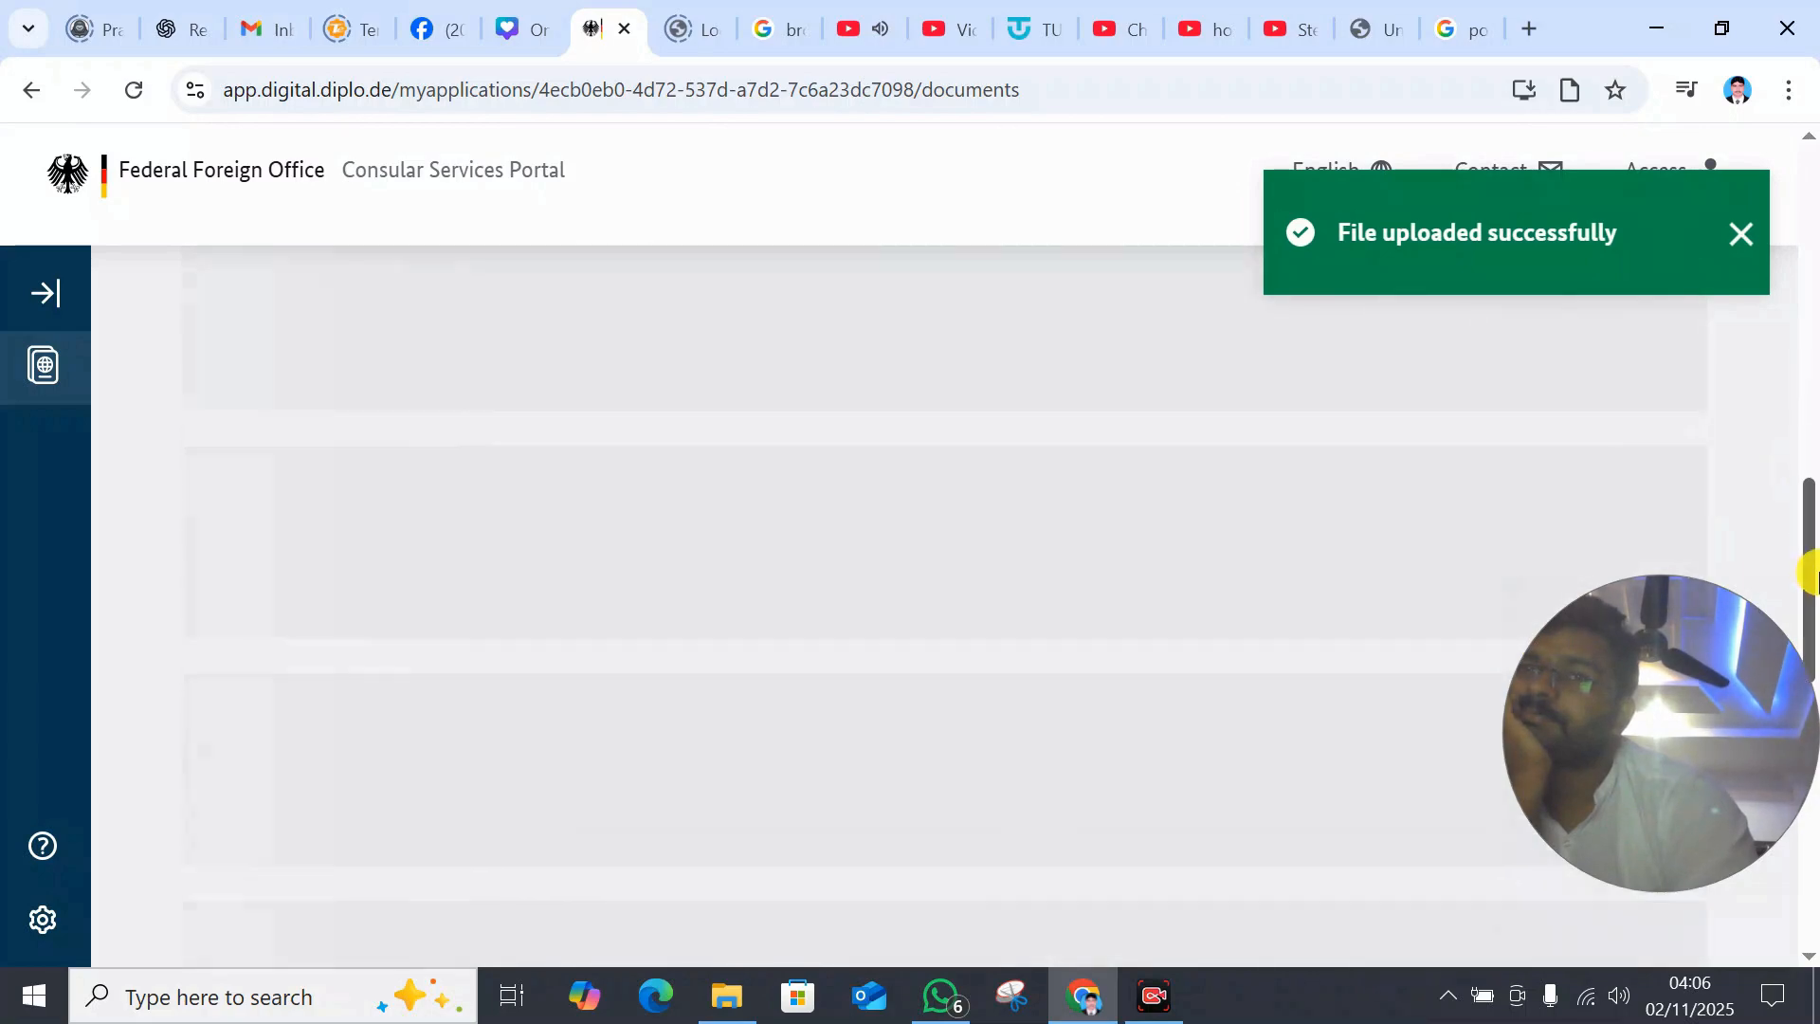
{"action": "scroll", "coordinate": [1150, 406], "scroll_direction": "down", "scroll_amount": 5}
{"action": "left_click", "coordinate": [1150, 407]}
{"action": "left_click", "coordinate": [496, 679]}
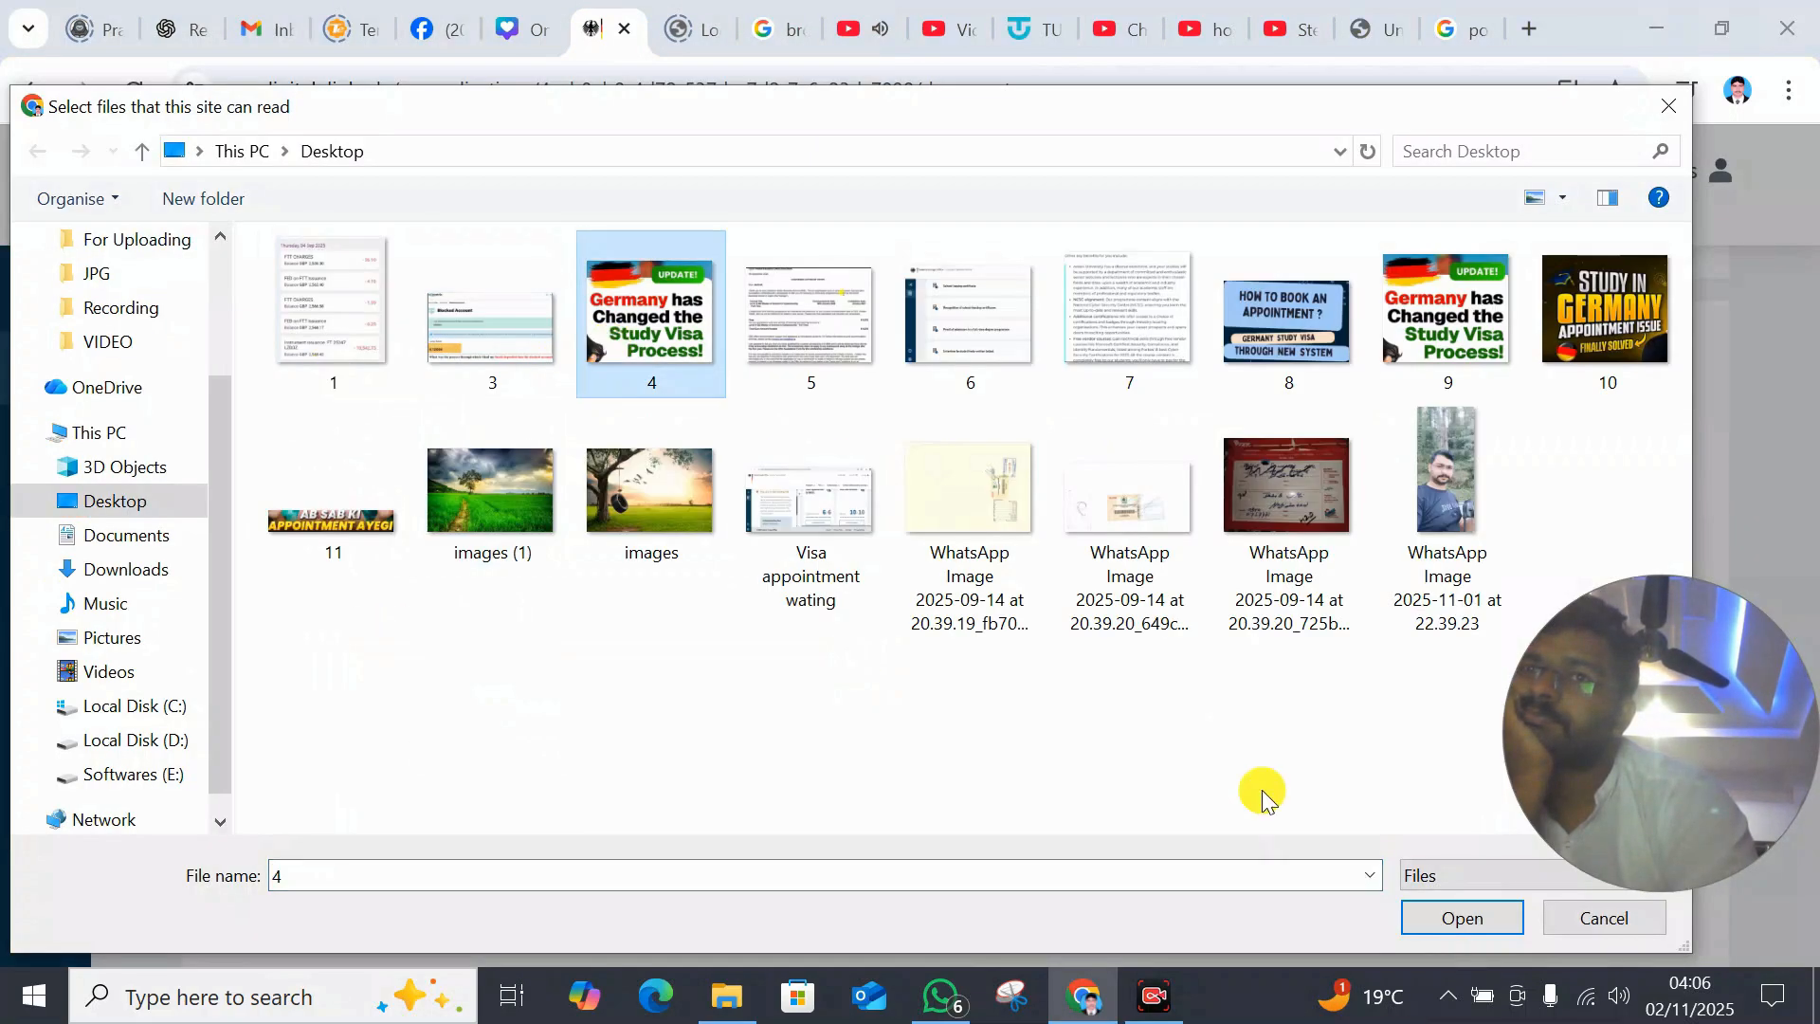
{"action": "double_click", "coordinate": [609, 355]}
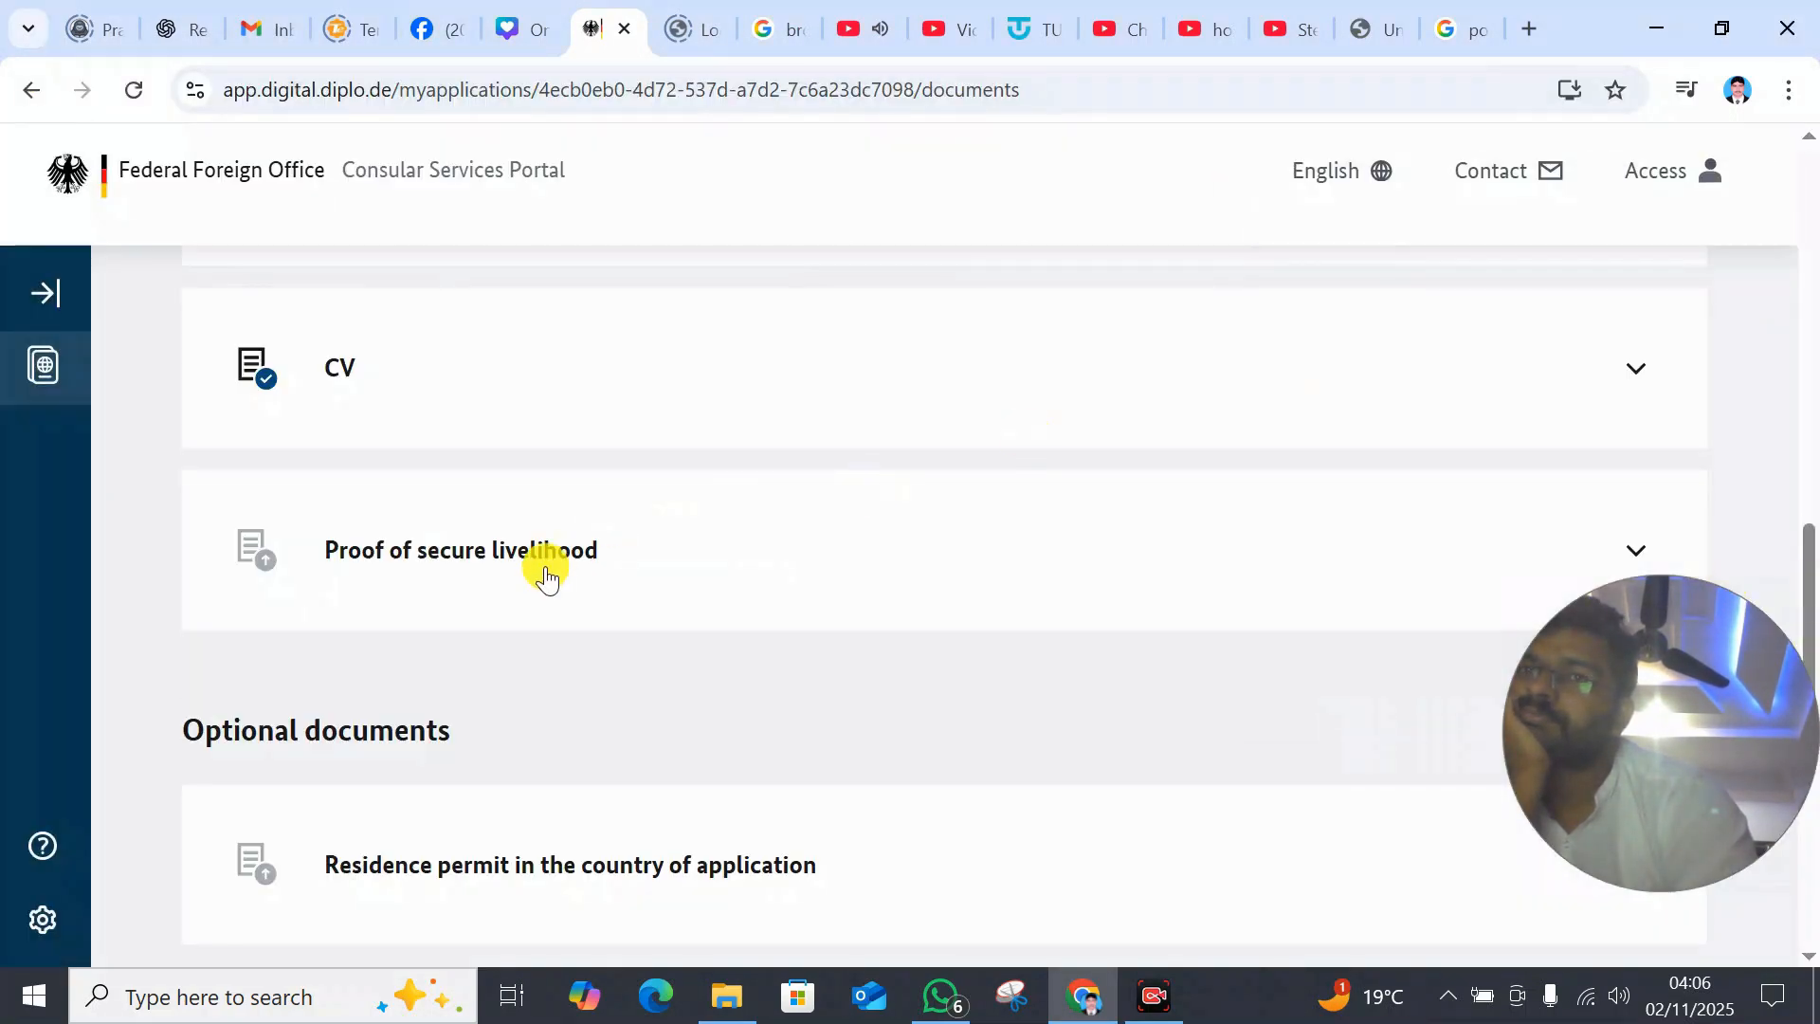
{"action": "left_click", "coordinate": [544, 569]}
{"action": "left_click_drag", "start_coordinate": [1811, 633], "coordinate": [1816, 711]}
{"action": "left_click", "coordinate": [449, 635]}
{"action": "left_click", "coordinate": [861, 638]}
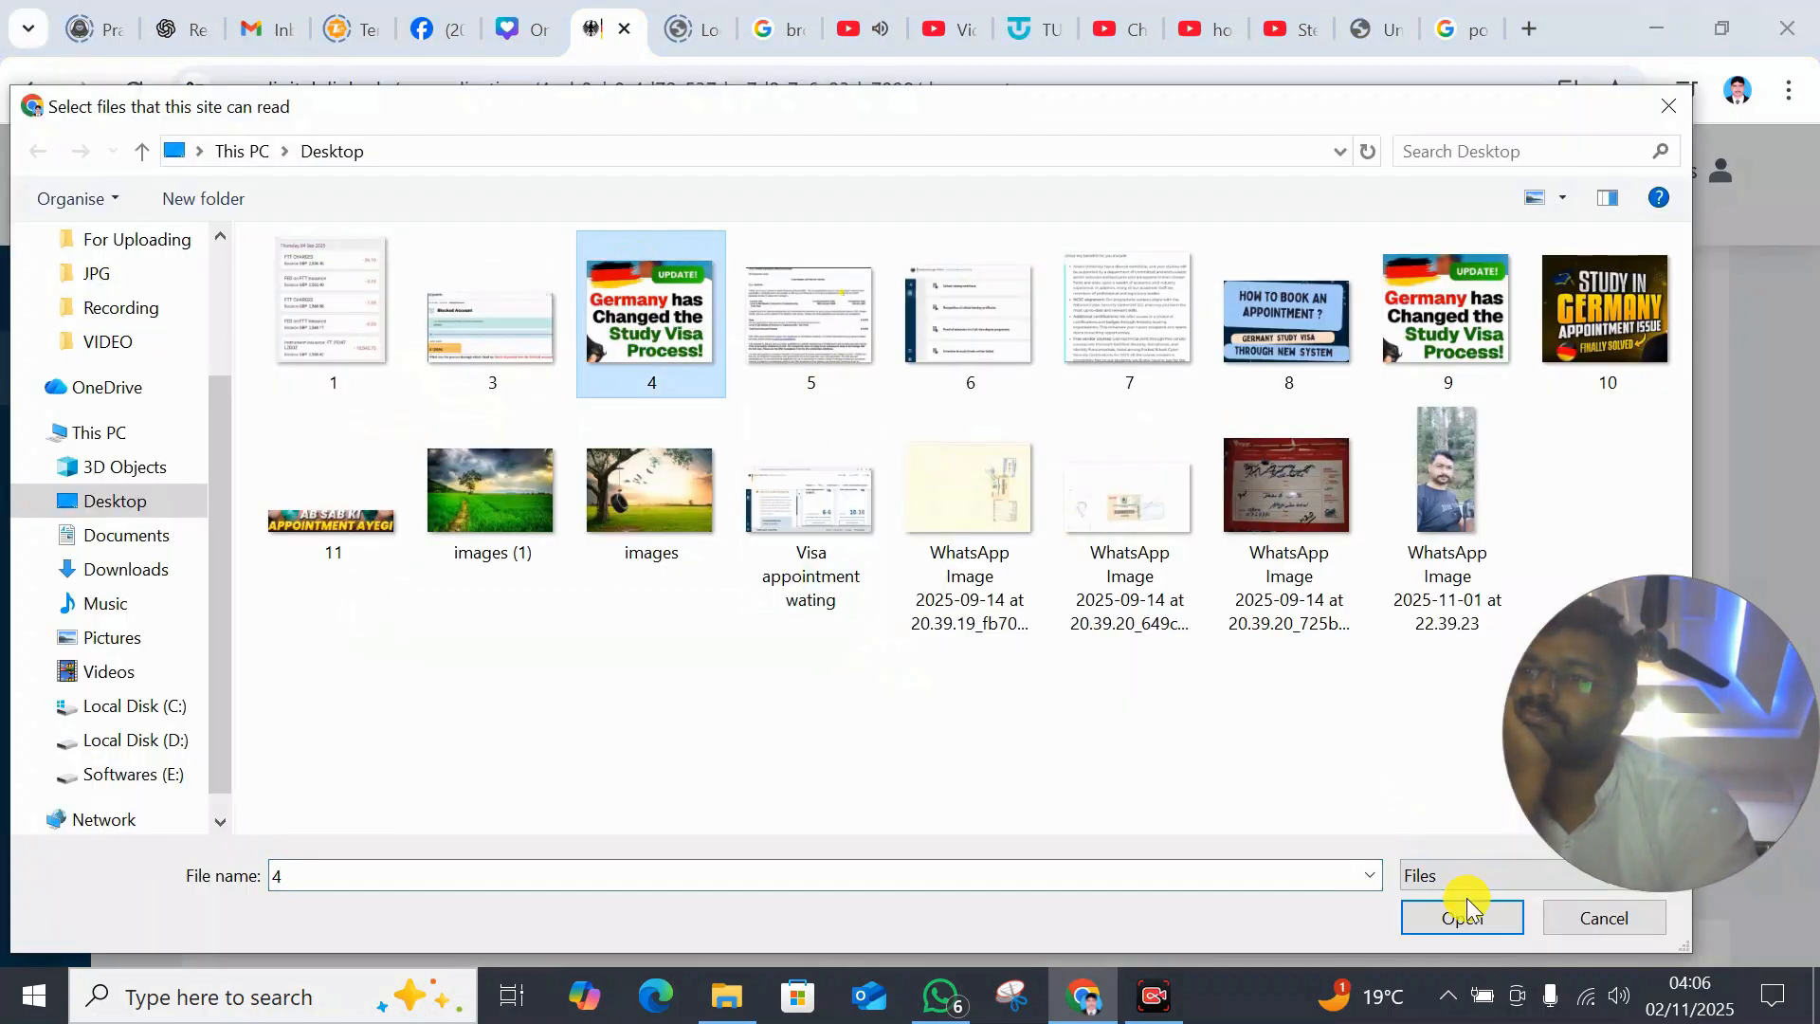
{"action": "left_click", "coordinate": [1467, 910]}
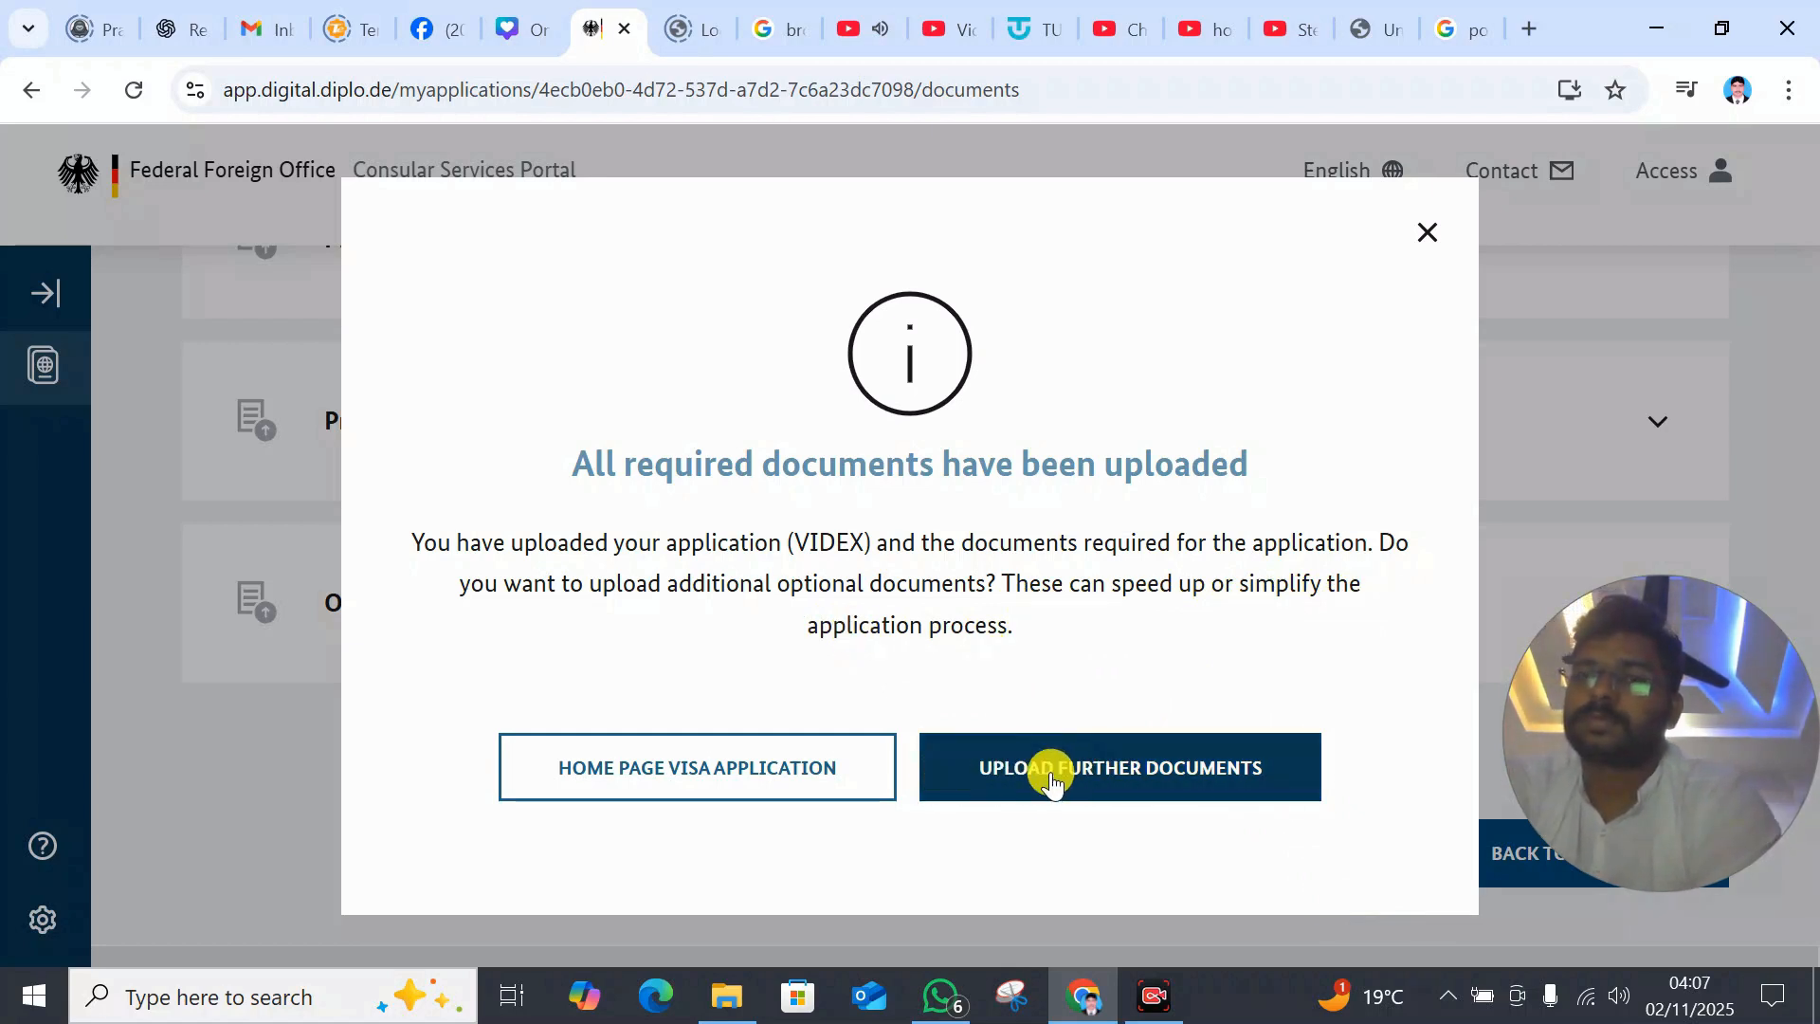
- From the visa application overview, submit for preliminary review and accept the fee-based service
{"action": "left_click", "coordinate": [758, 790]}
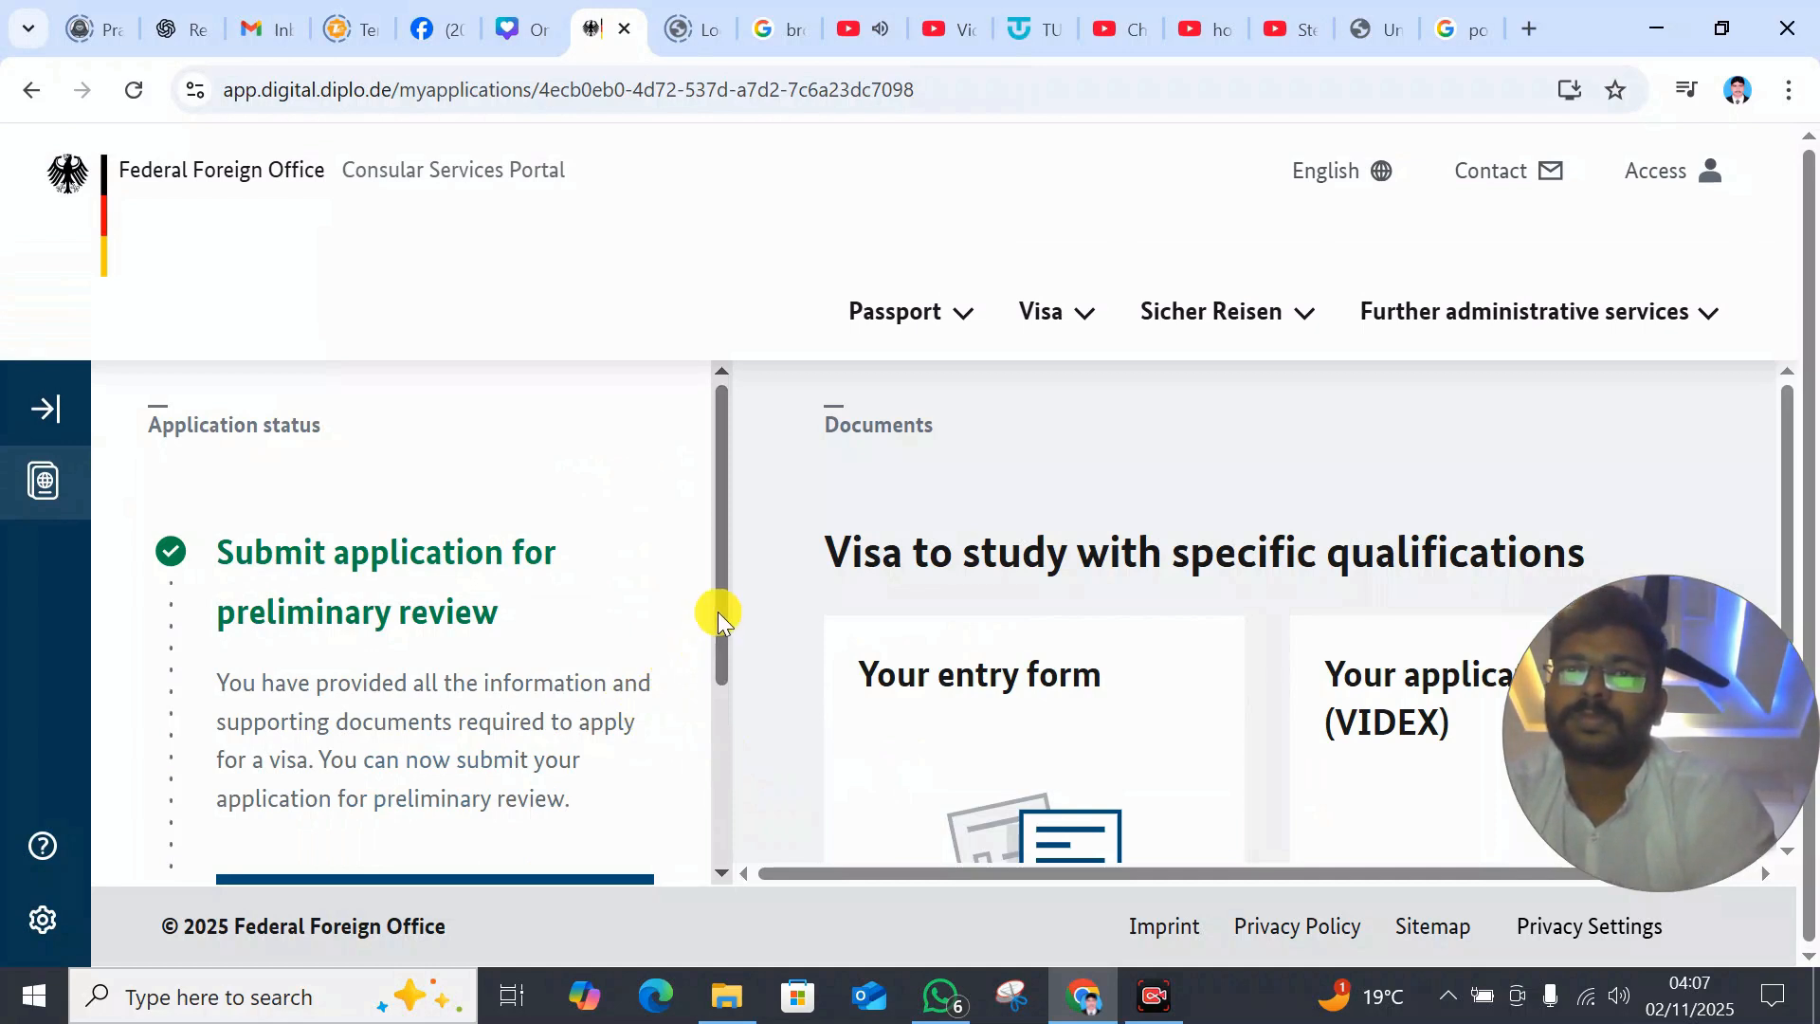
{"action": "left_click_drag", "start_coordinate": [721, 616], "coordinate": [737, 739]}
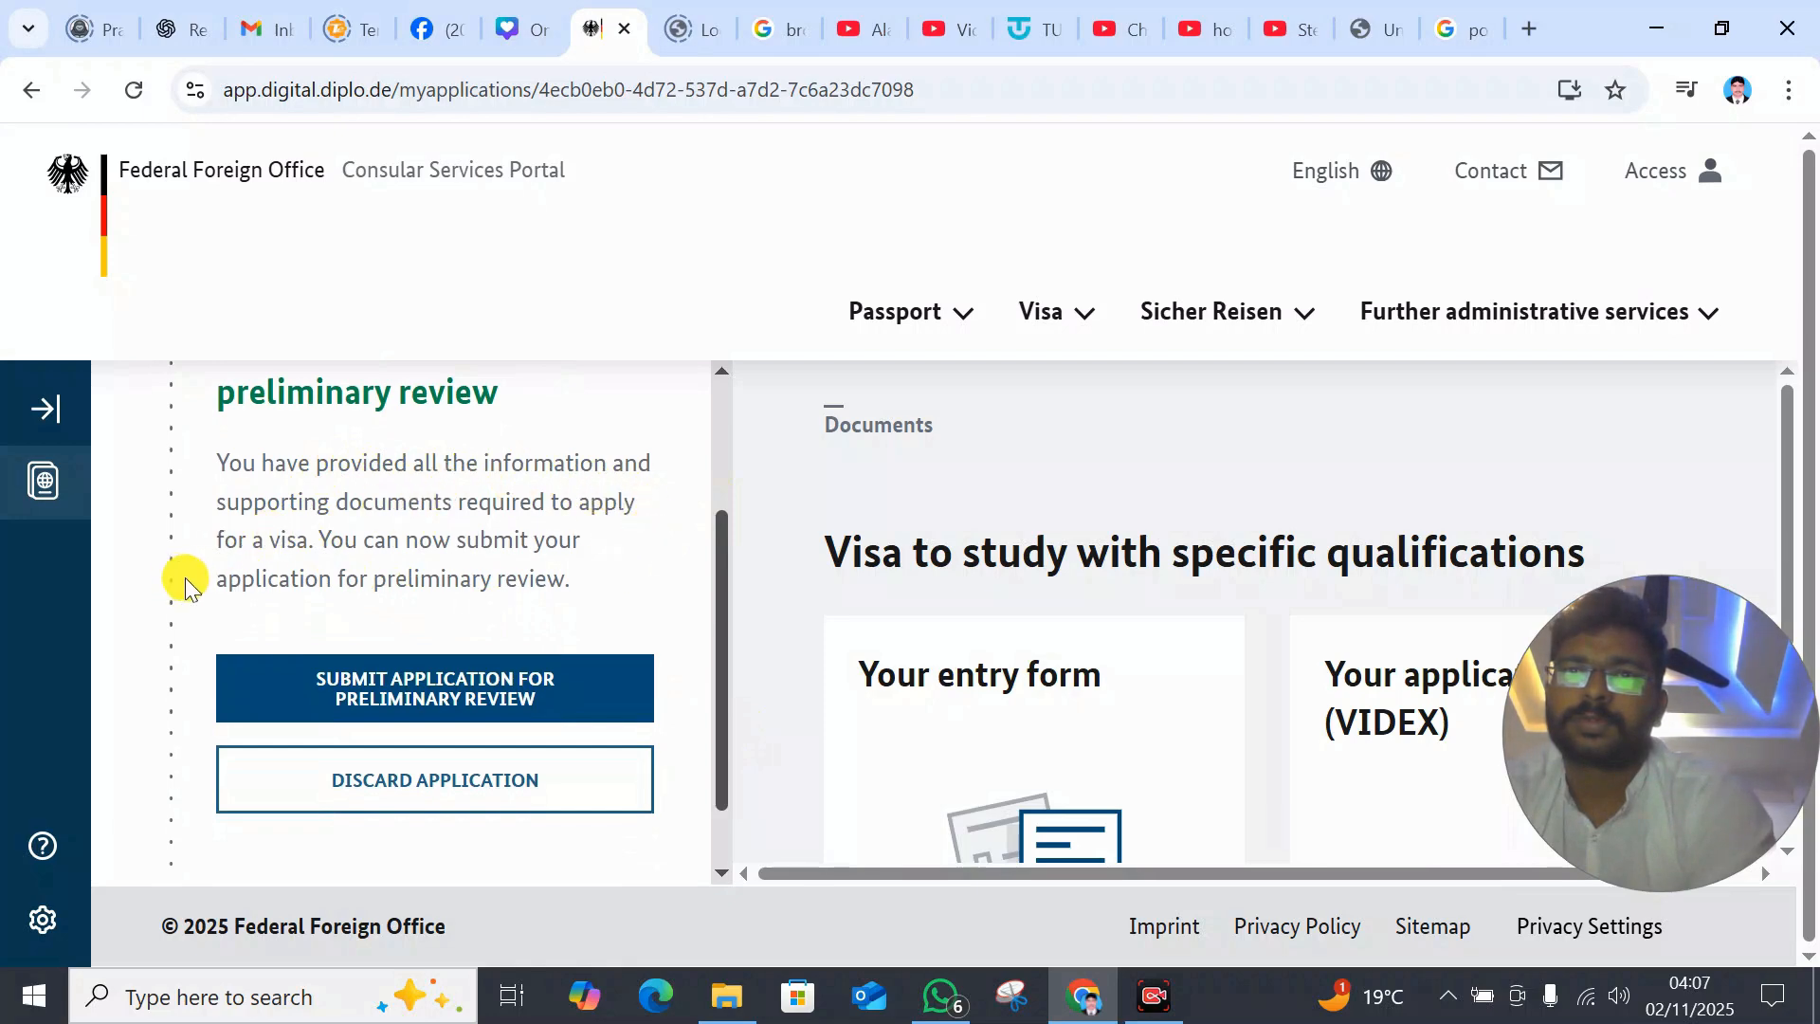
{"action": "left_click", "coordinate": [402, 703]}
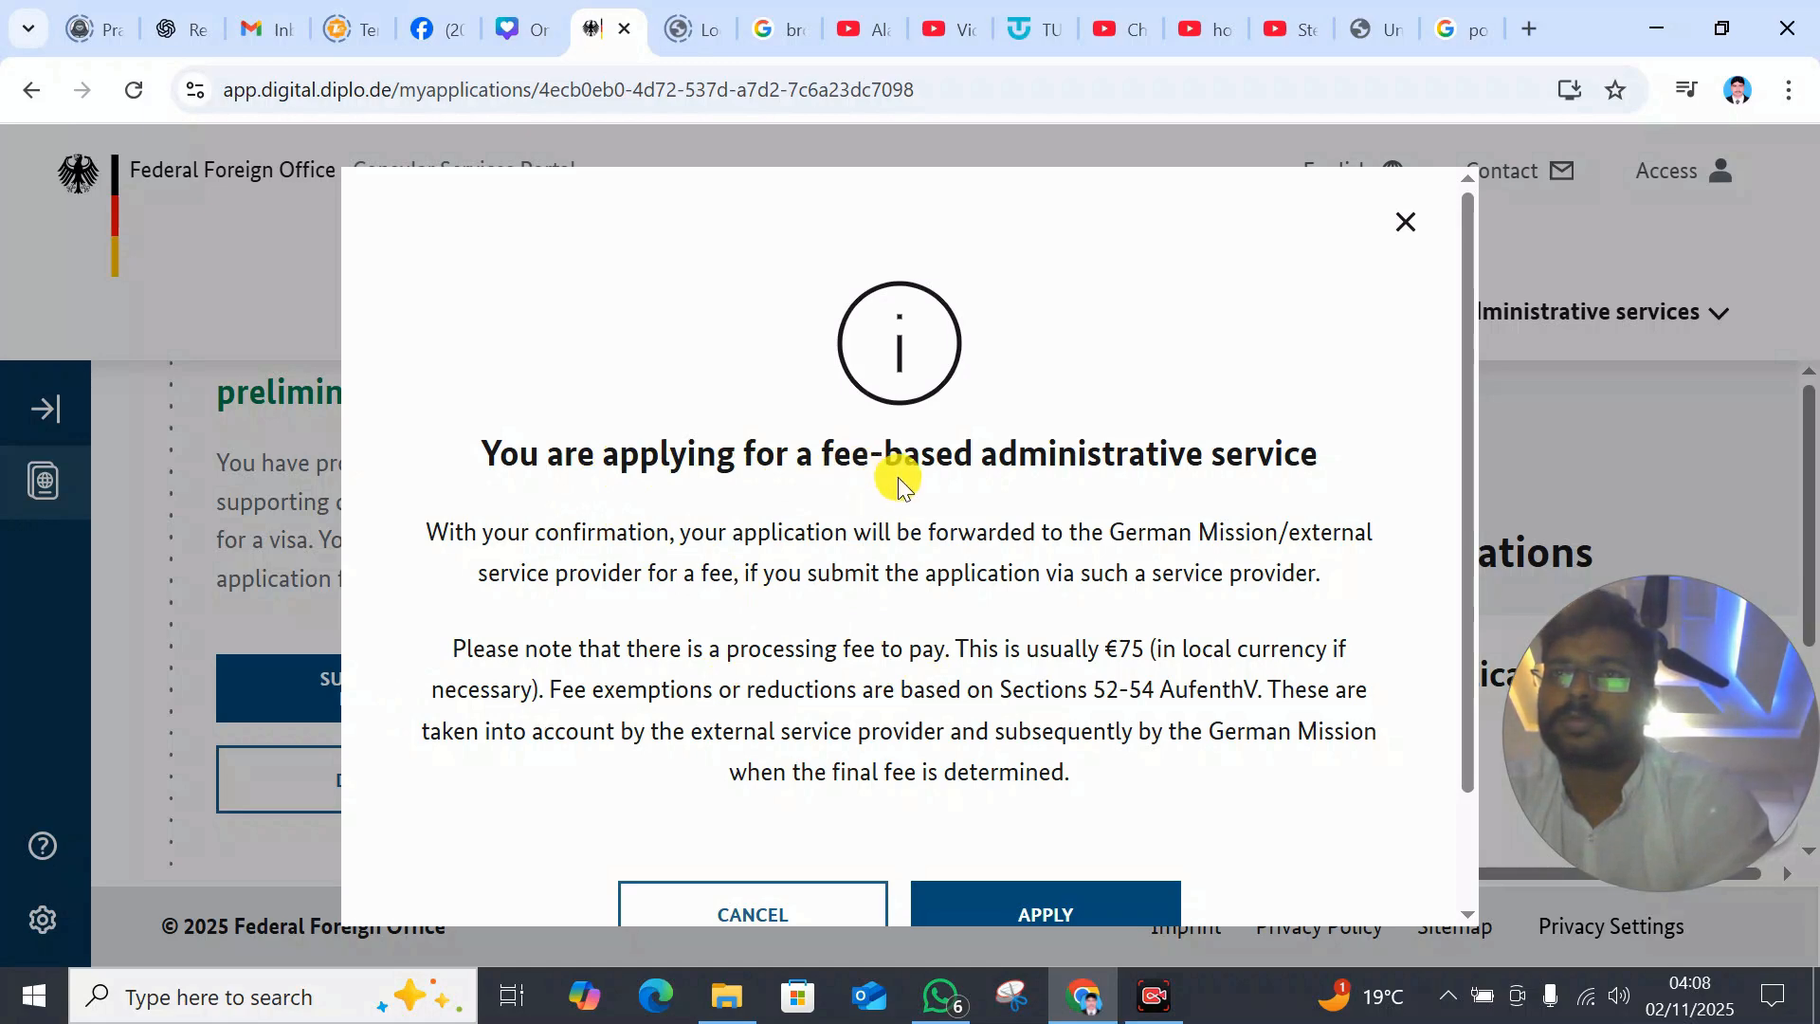
{"action": "left_click", "coordinate": [1409, 951]}
{"action": "left_click", "coordinate": [465, 678]}
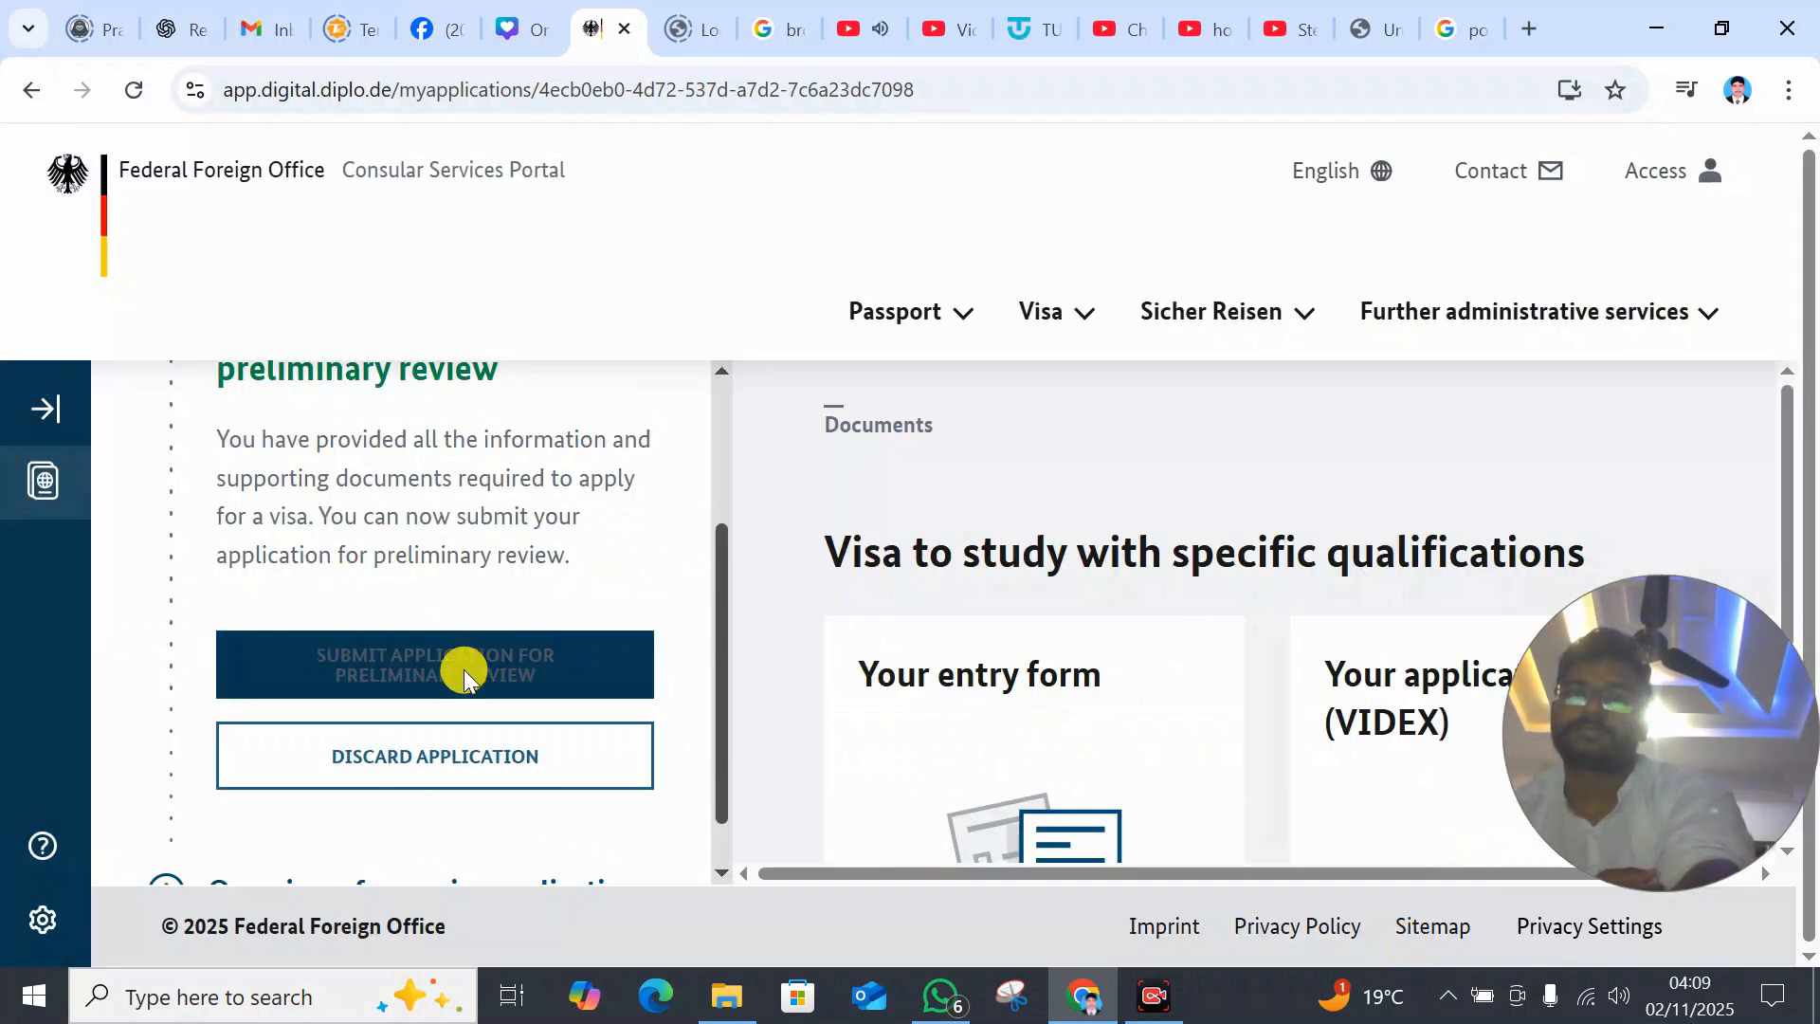
{"action": "left_click", "coordinate": [1003, 891]}
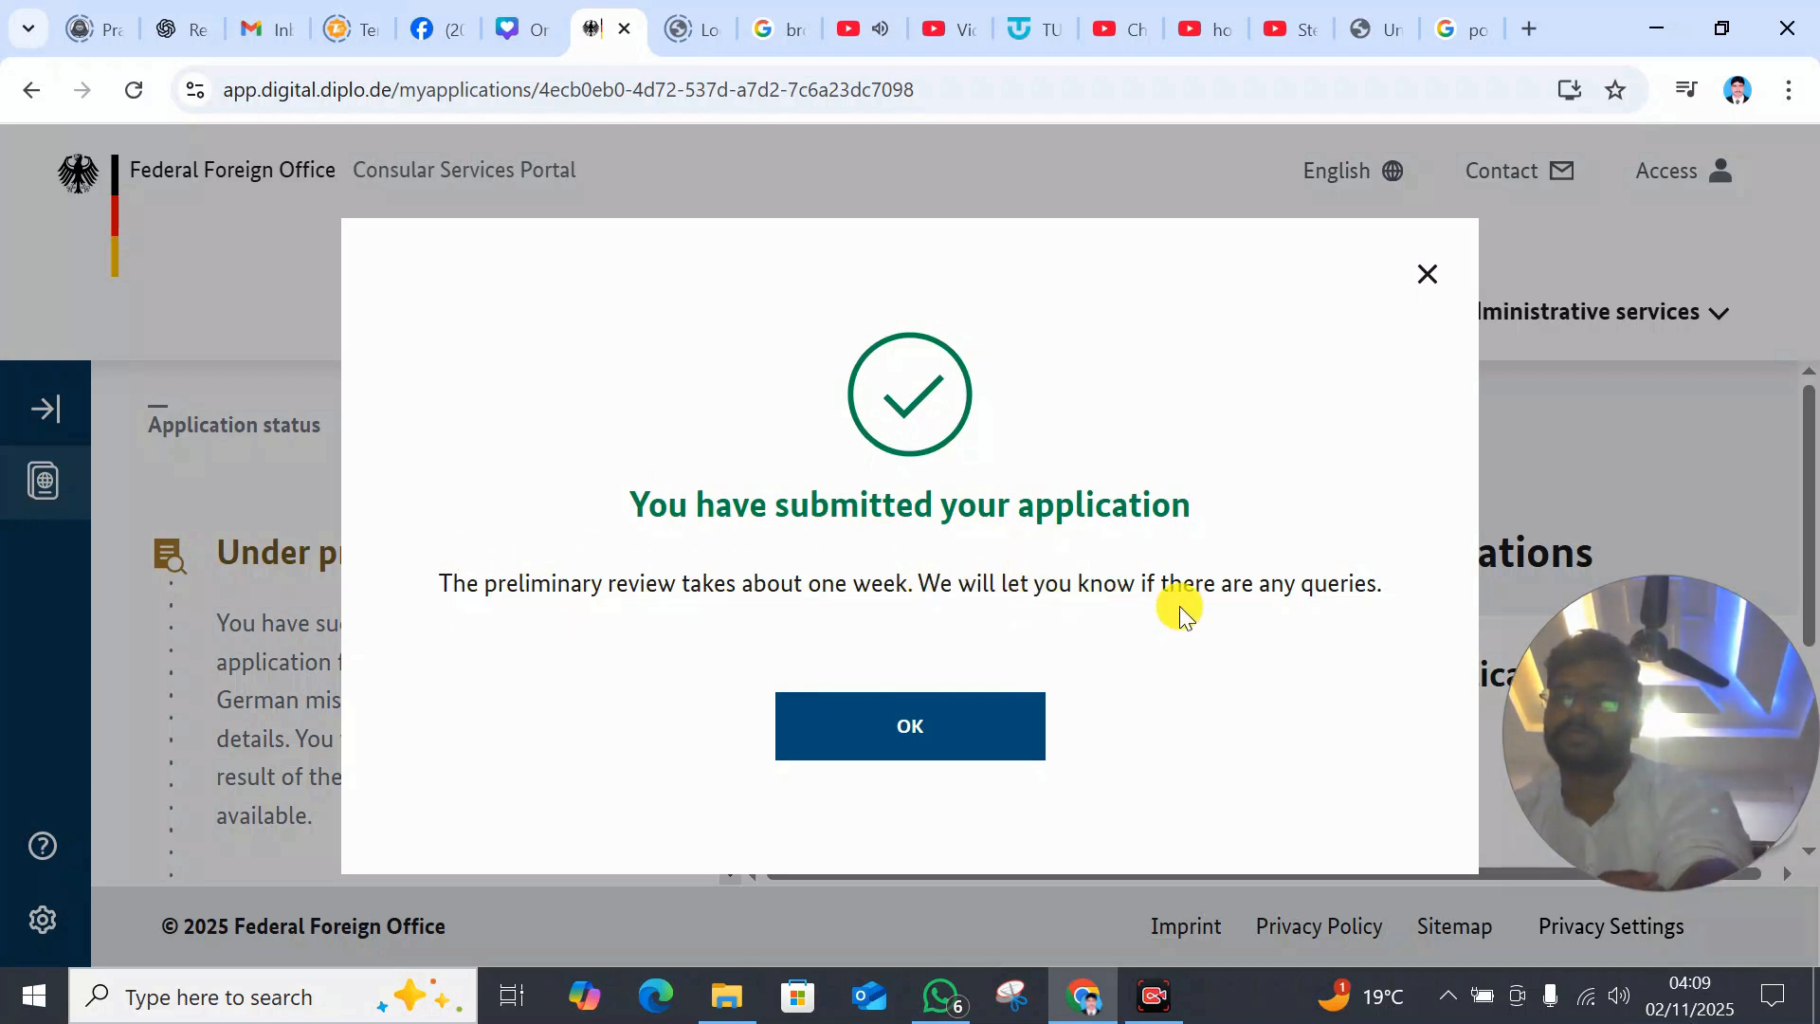
- Dismiss the submission confirmation and scroll the status panel down to the Withdraw Visa Application button
{"action": "left_click", "coordinate": [943, 732]}
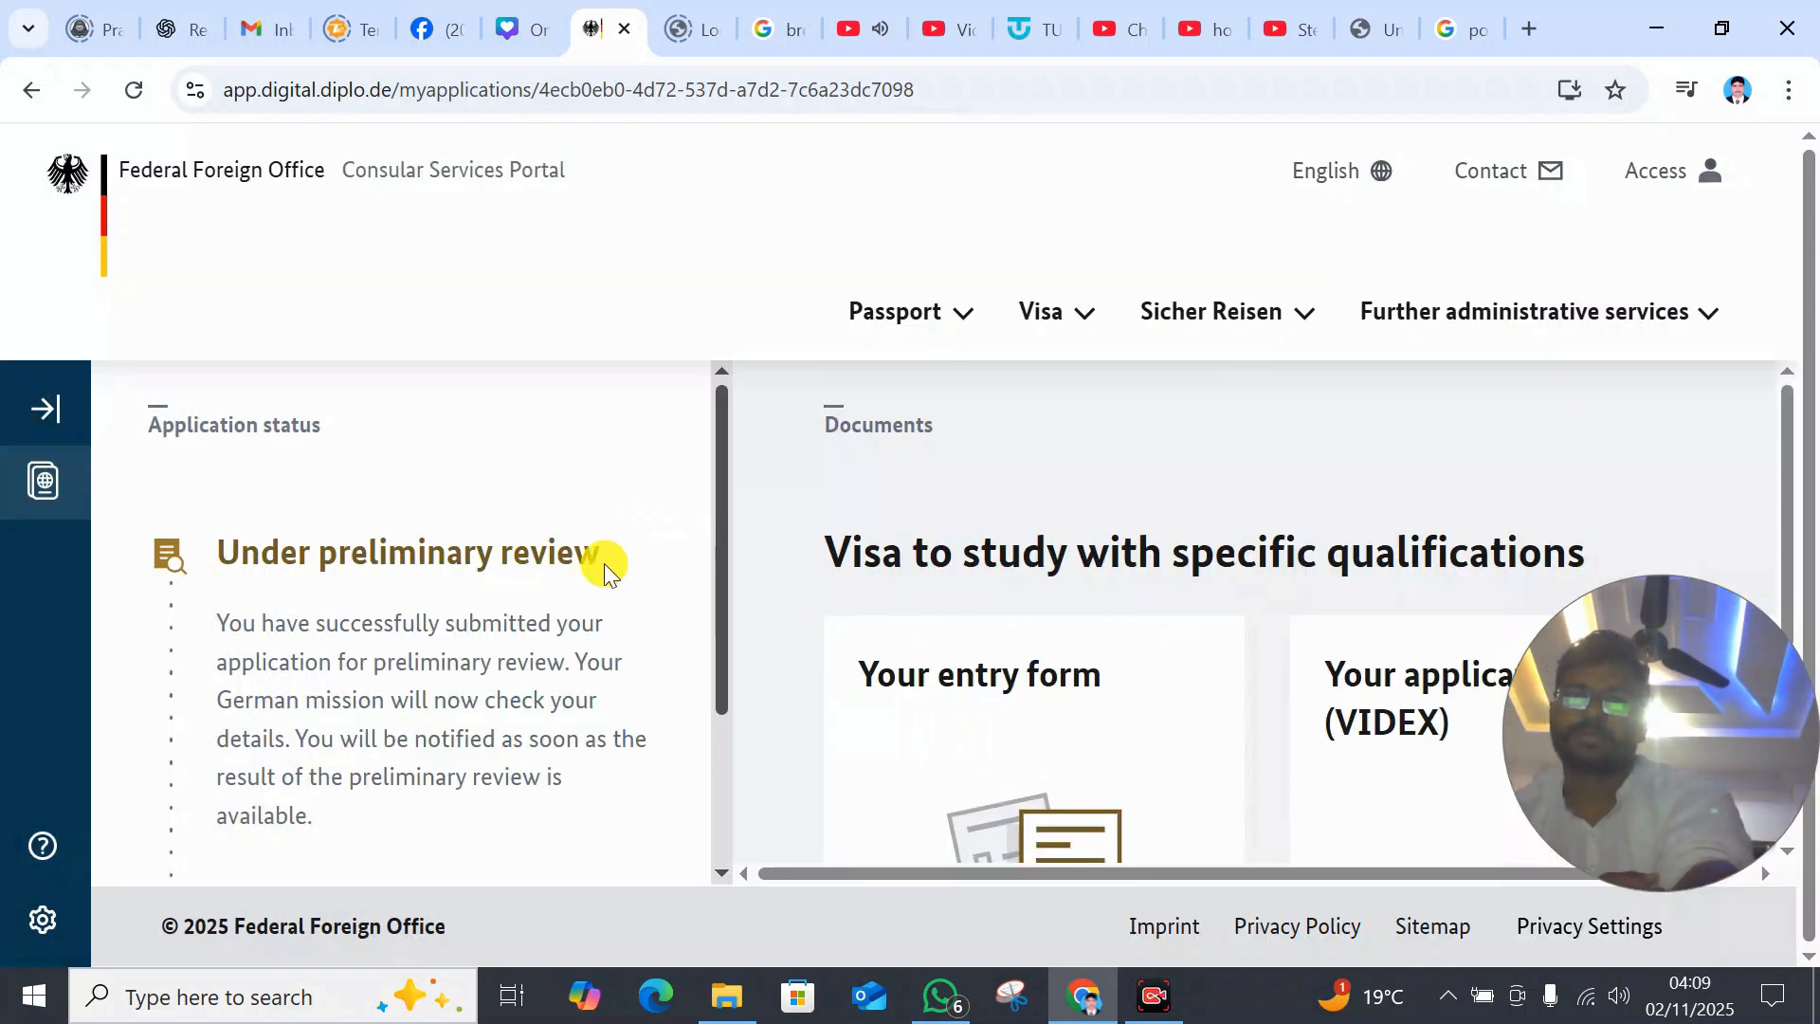
{"action": "left_click_drag", "start_coordinate": [724, 627], "coordinate": [732, 531]}
{"action": "left_click_drag", "start_coordinate": [733, 597], "coordinate": [725, 706]}
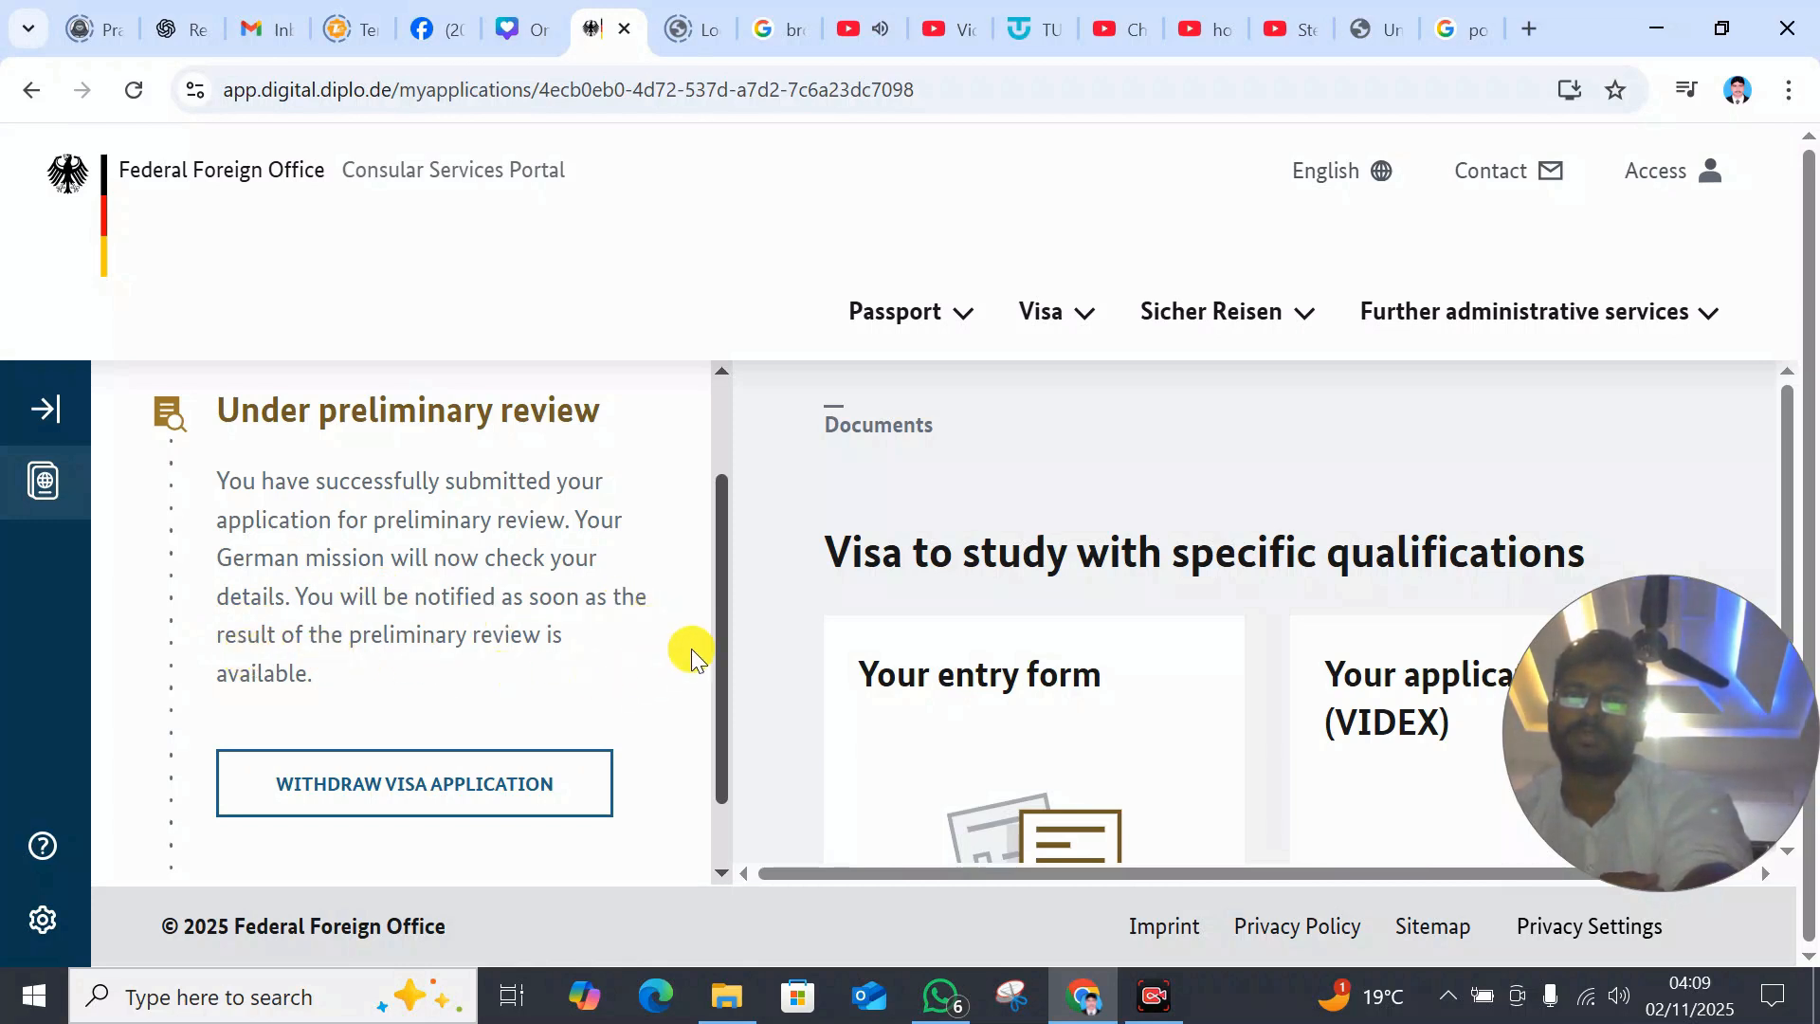
{"action": "left_click_drag", "start_coordinate": [719, 622], "coordinate": [696, 493]}
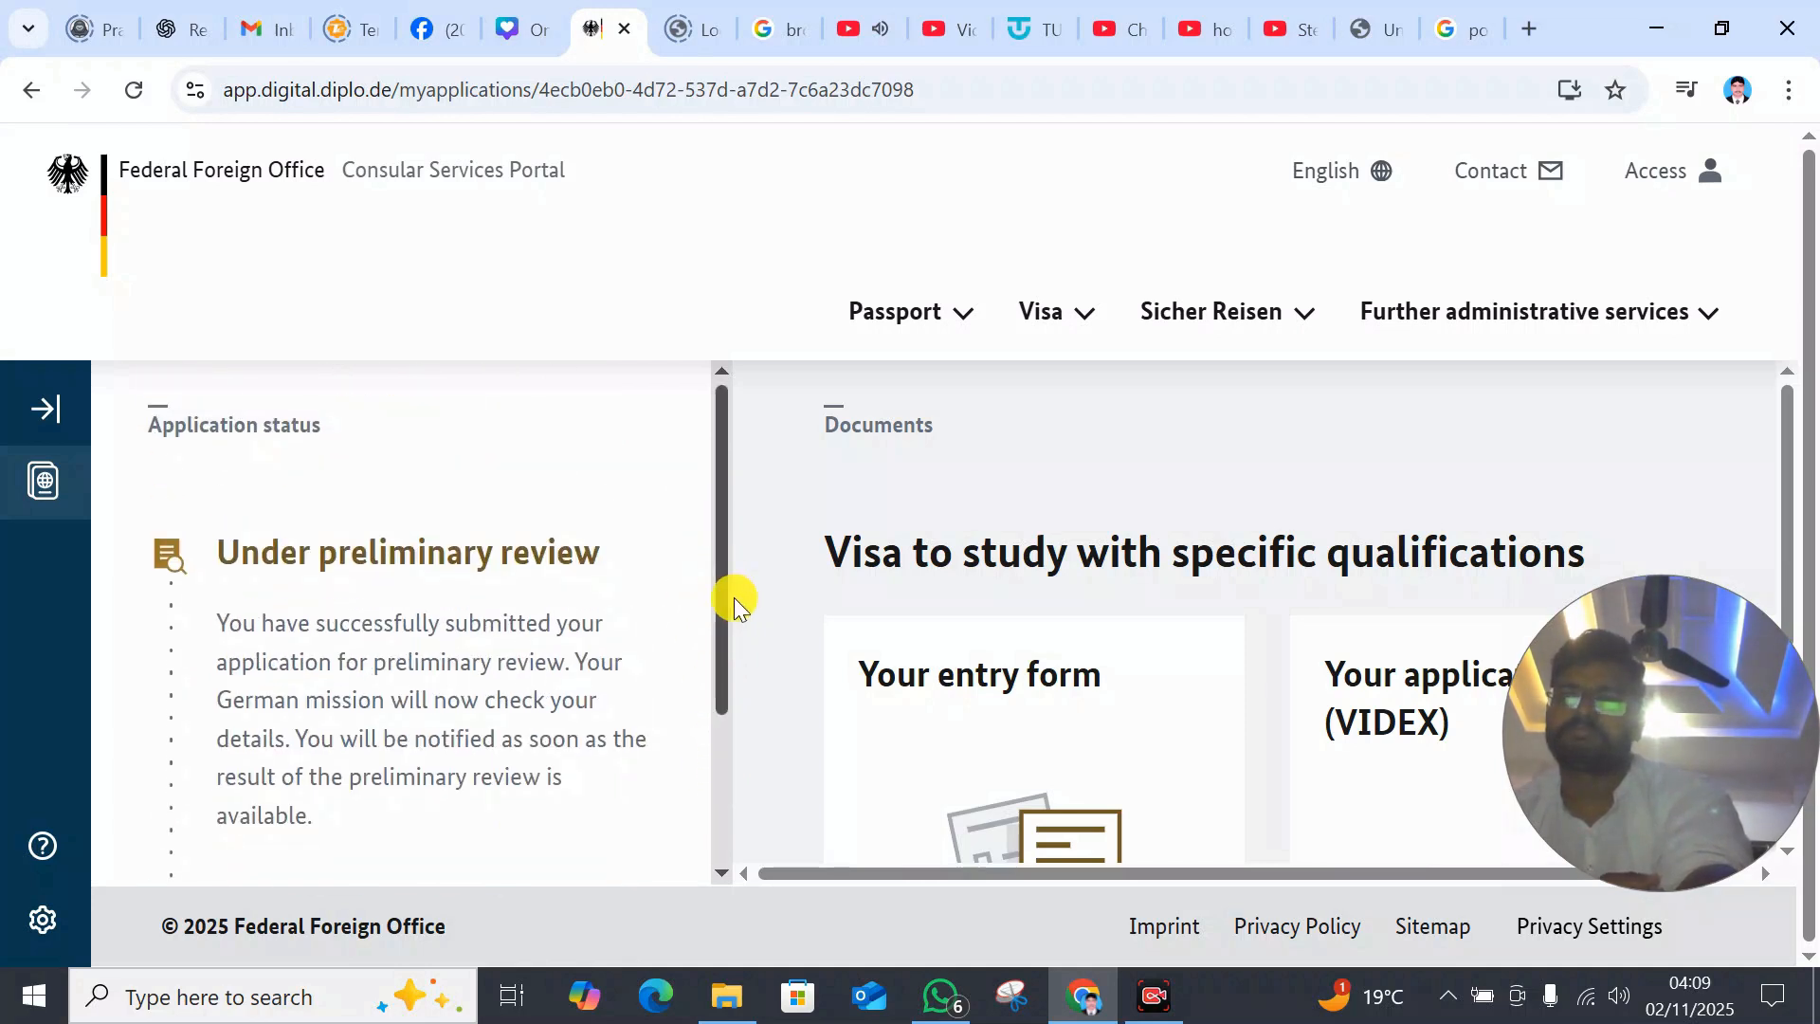
{"action": "left_click_drag", "start_coordinate": [724, 596], "coordinate": [692, 492]}
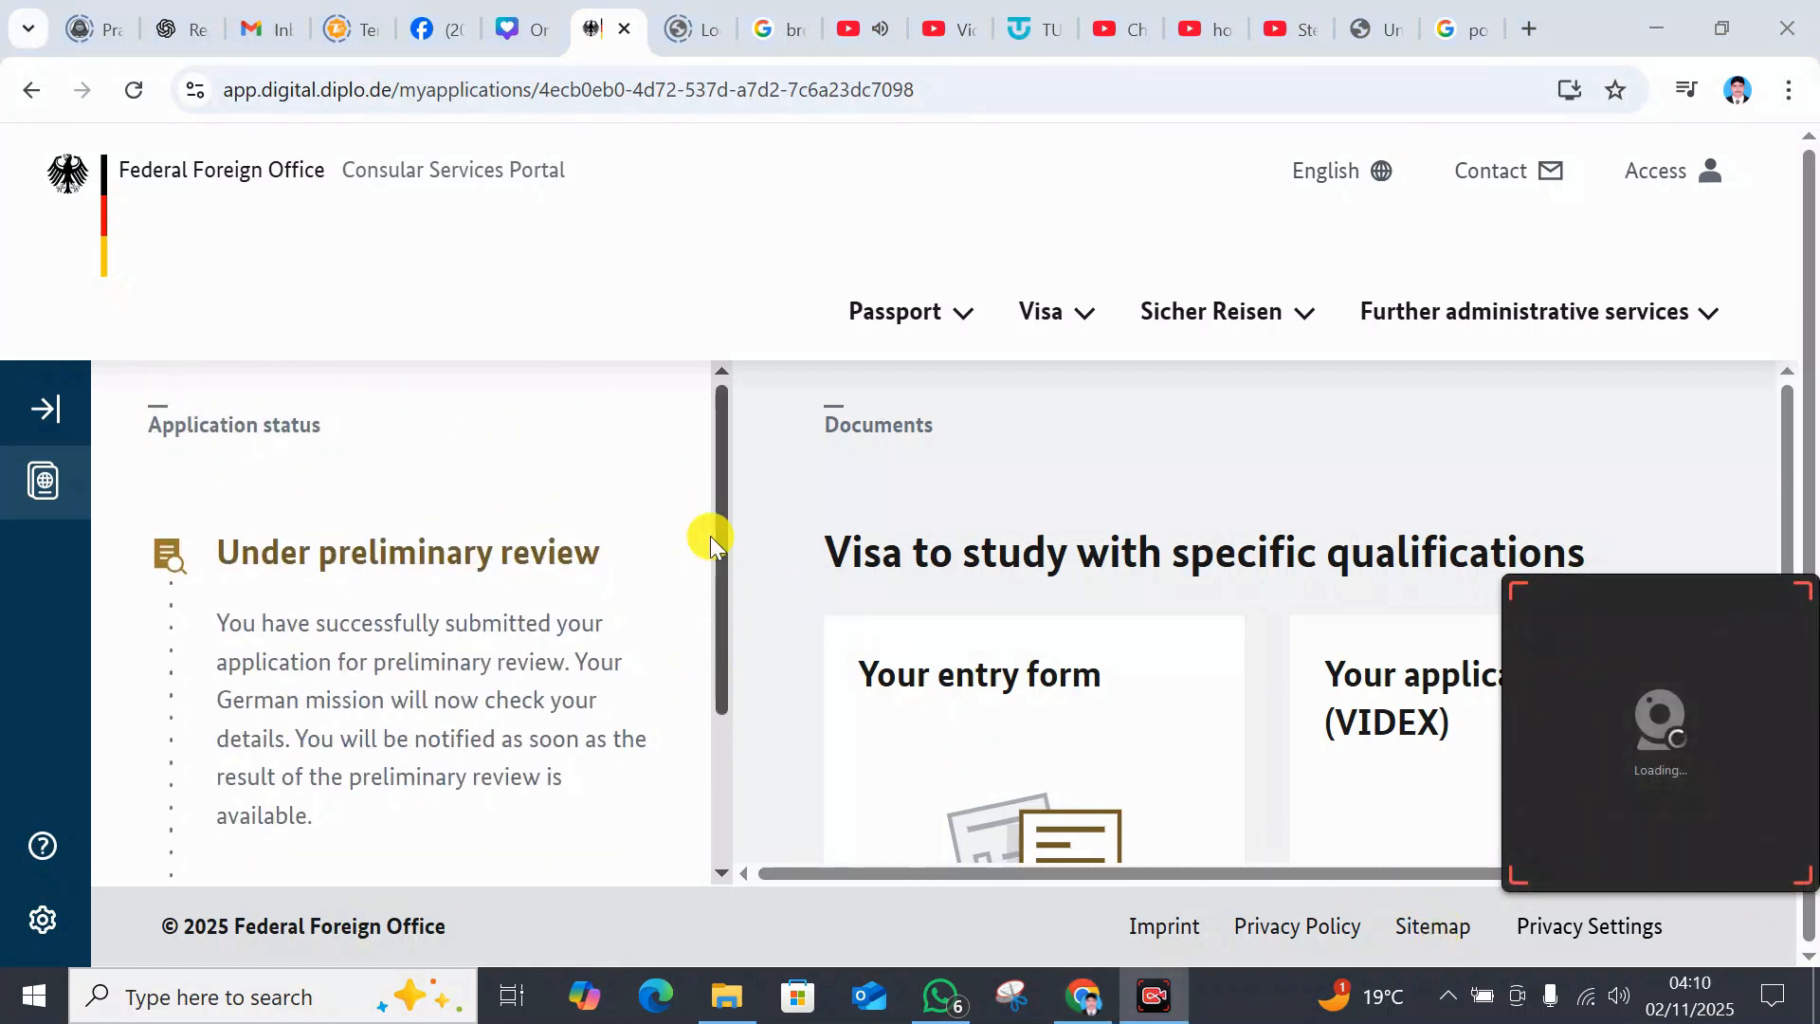
{"action": "left_click_drag", "start_coordinate": [722, 566], "coordinate": [720, 754]}
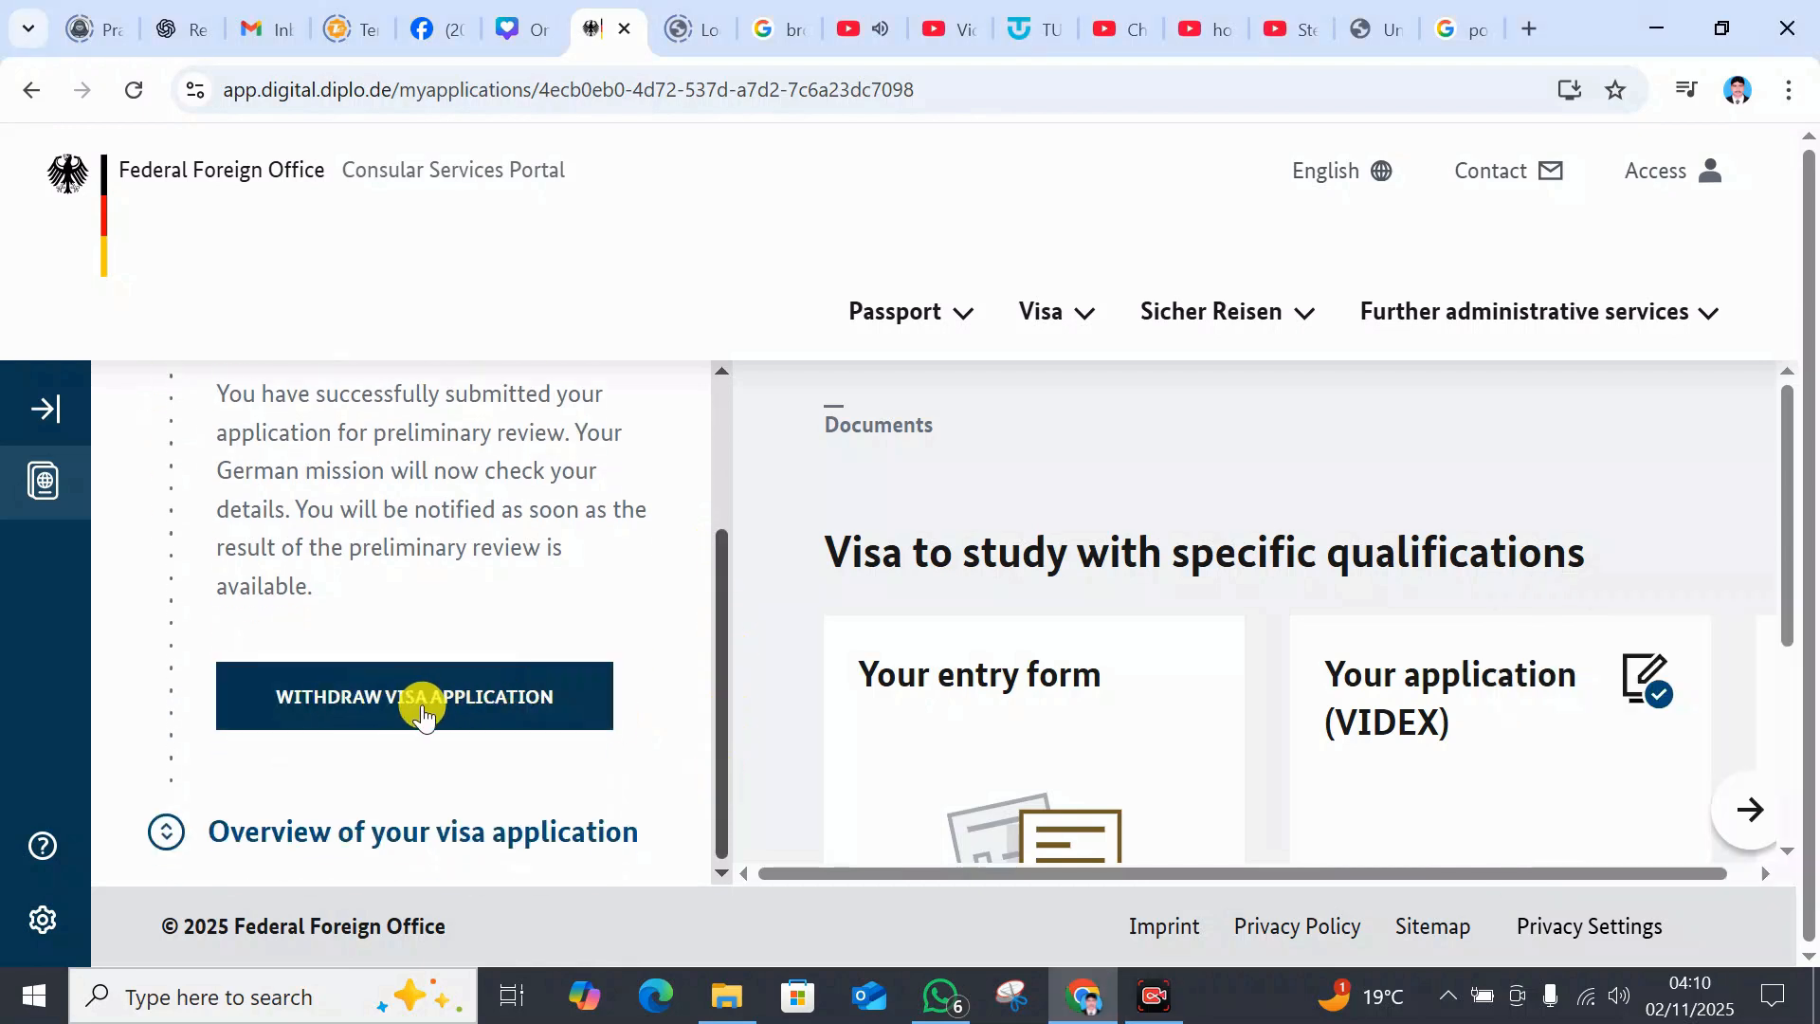
- Withdraw the visa application, confirm the withdrawal, and acknowledge the final notice
{"action": "left_click", "coordinate": [370, 721]}
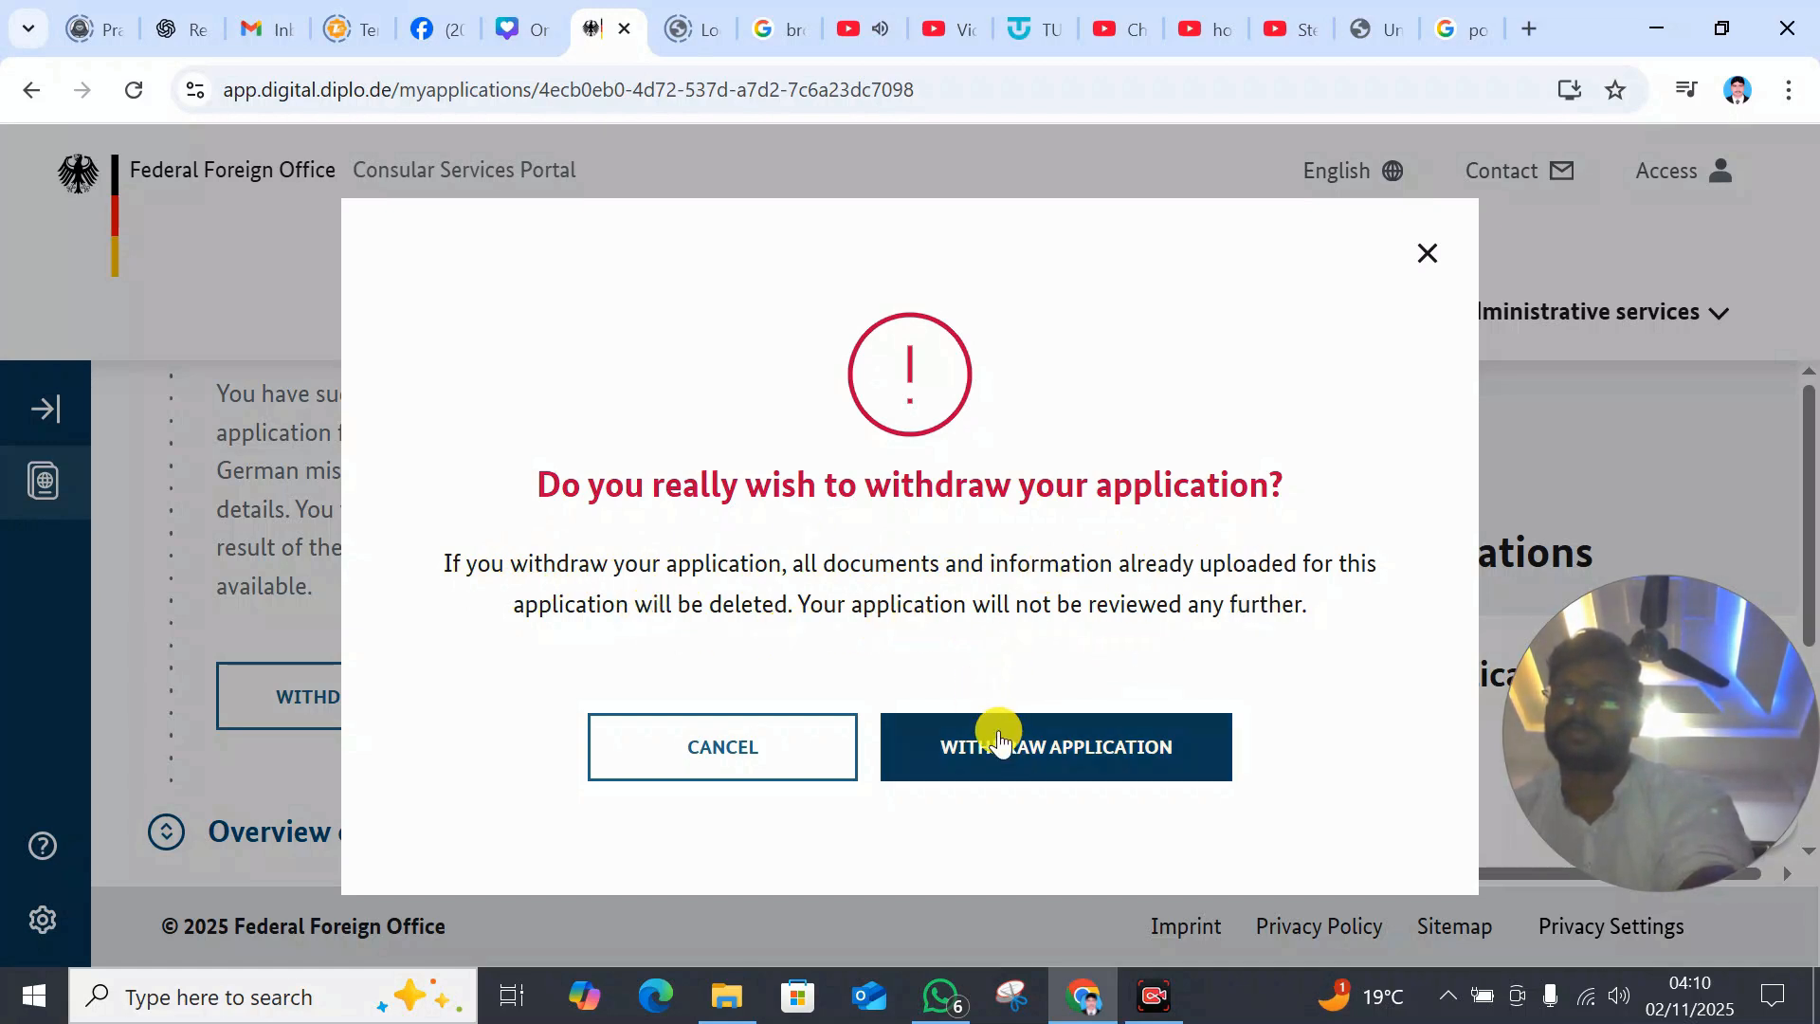
{"action": "left_click", "coordinate": [1026, 756]}
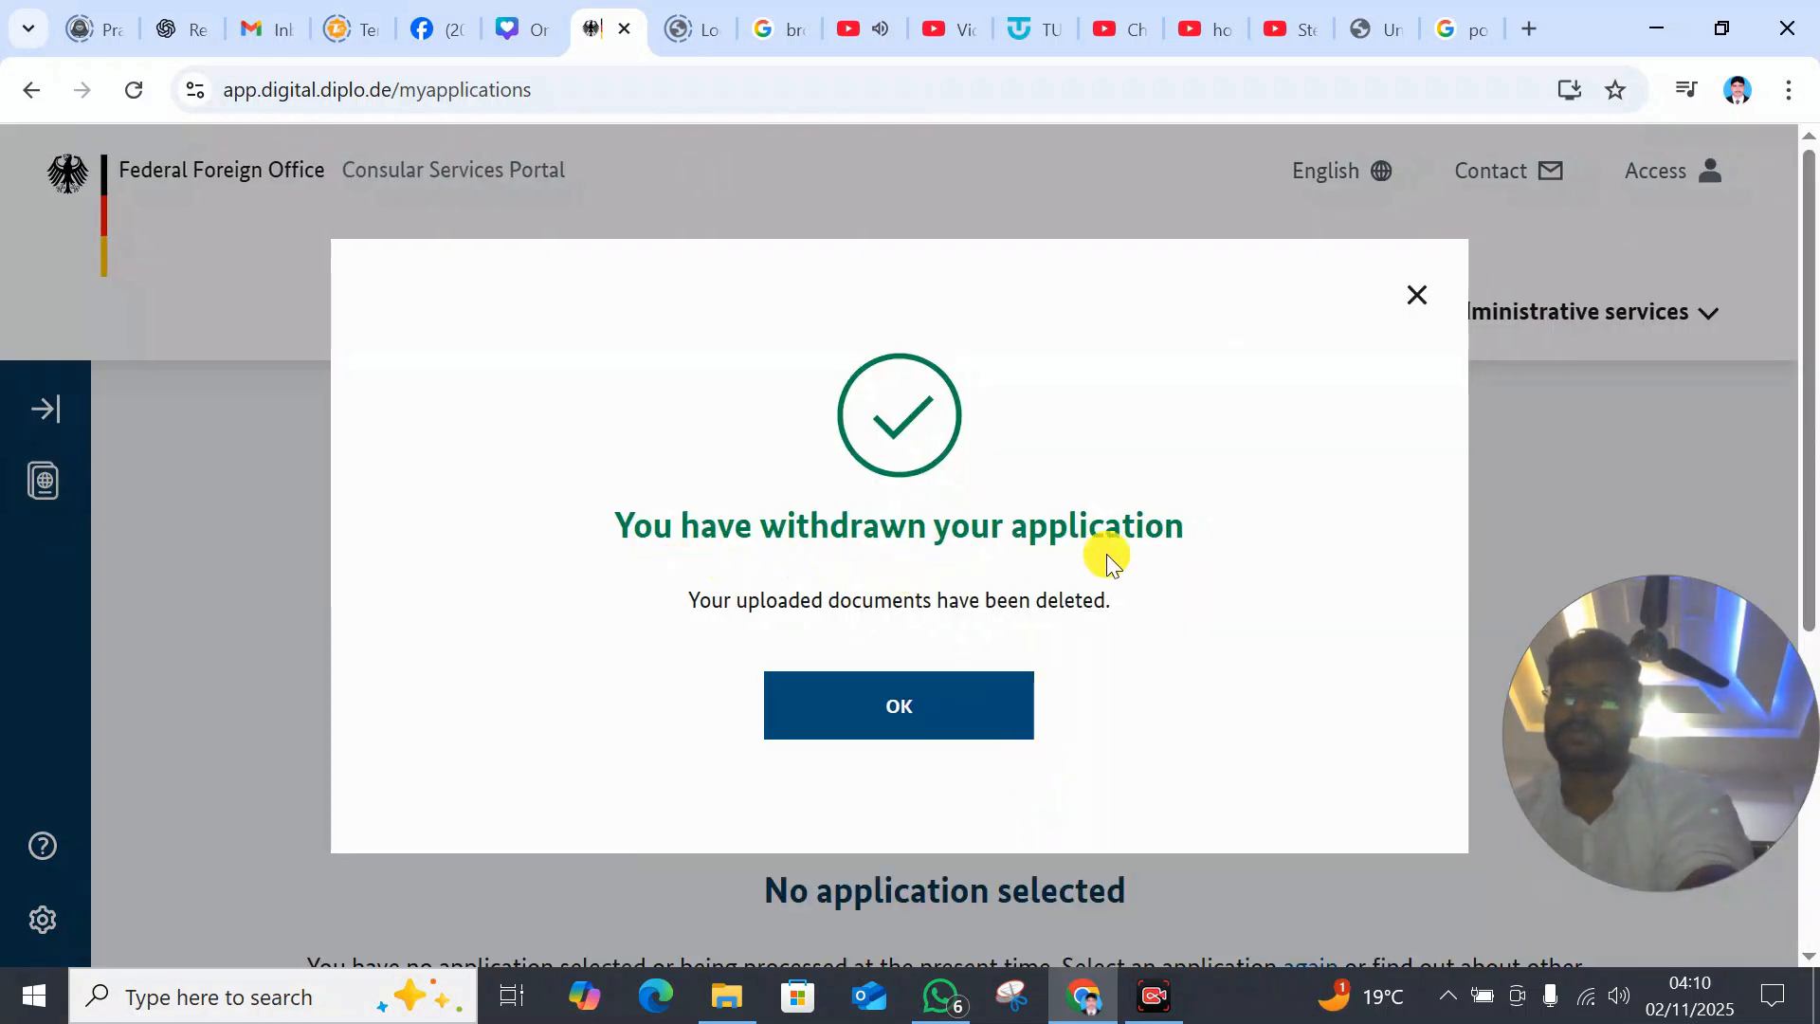
{"action": "left_click", "coordinate": [892, 726]}
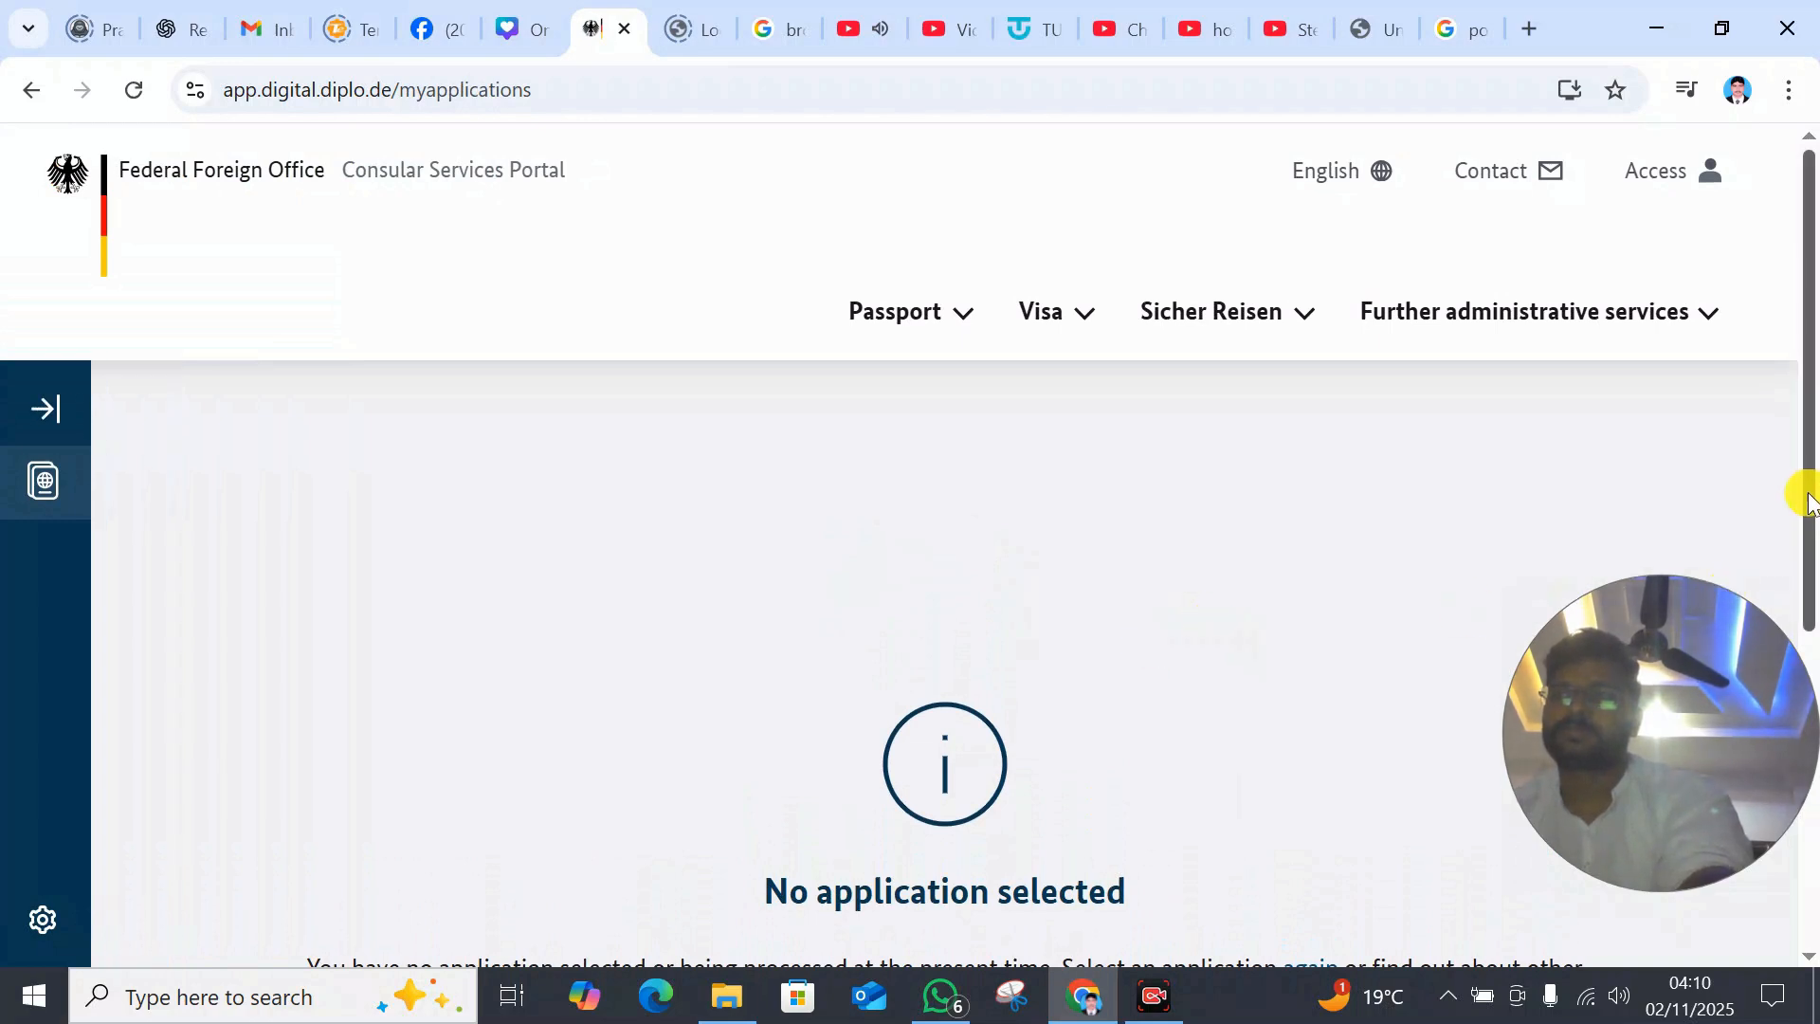
{"action": "mouse_move", "coordinate": [1810, 503]}
{"action": "left_mouse_down"}
{"action": "mouse_move", "coordinate": [1811, 820]}
{"action": "mouse_move", "coordinate": [1800, 491]}
{"action": "left_mouse_up"}
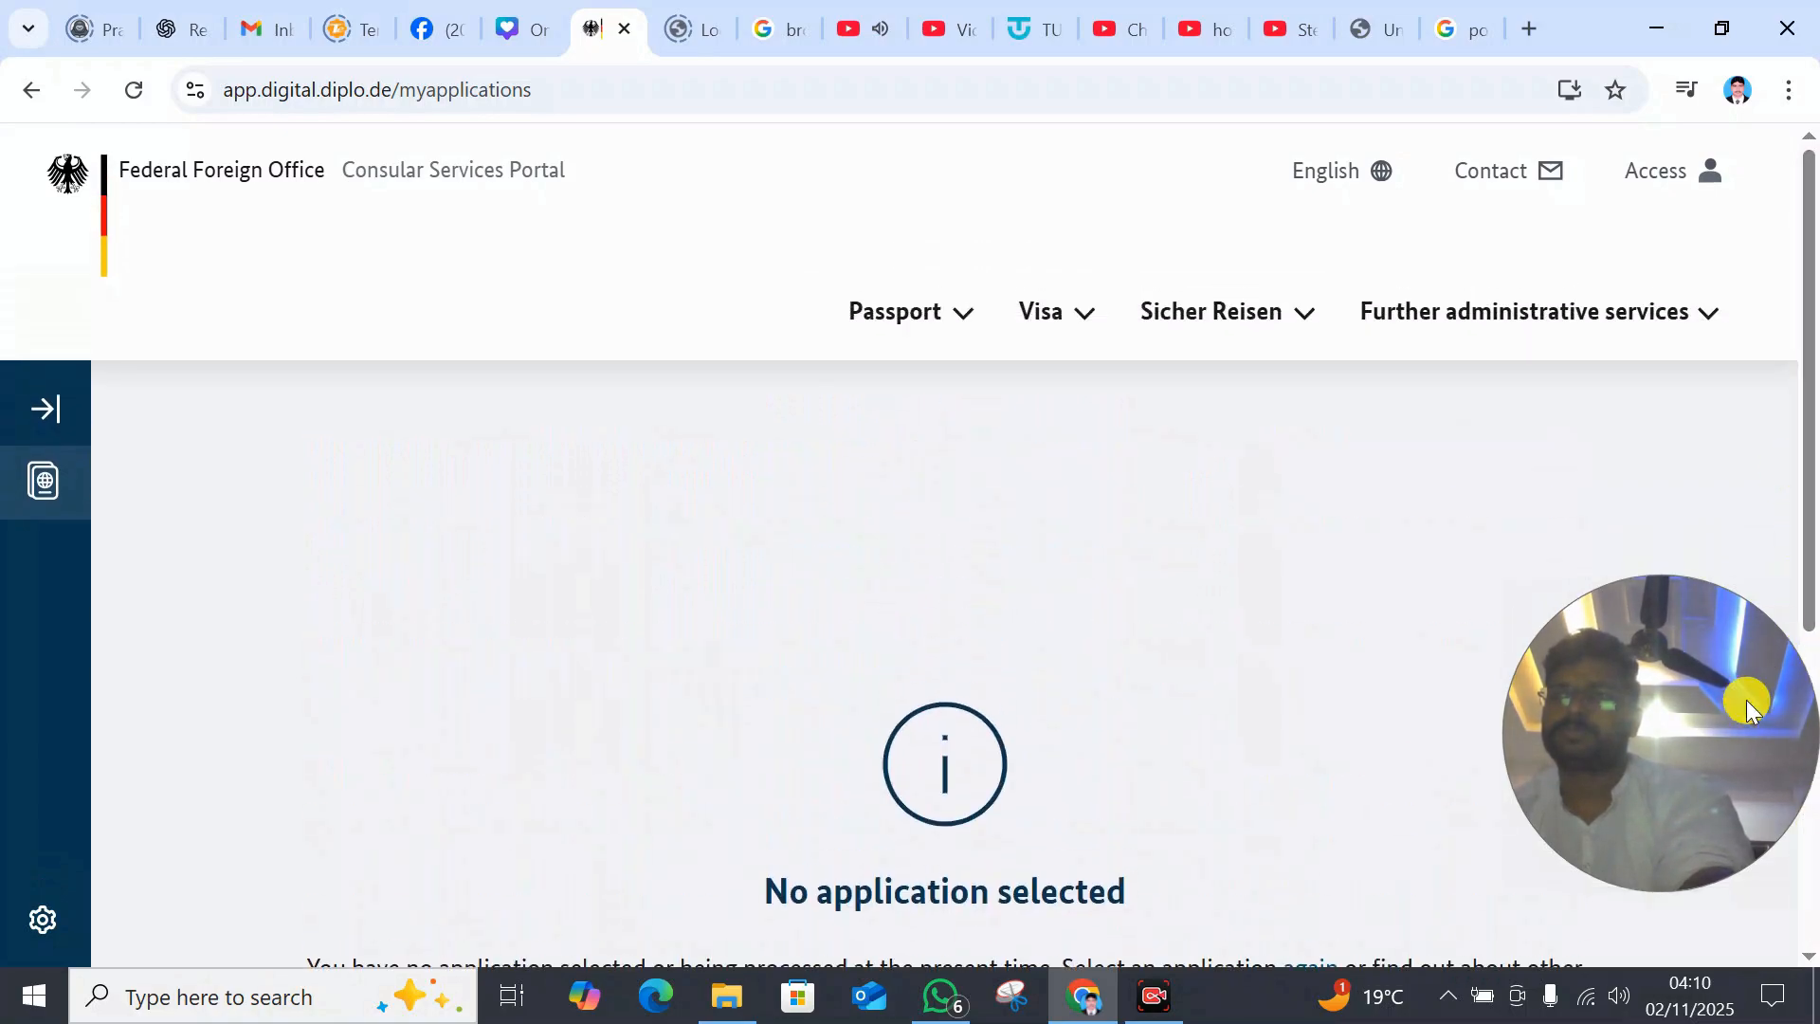